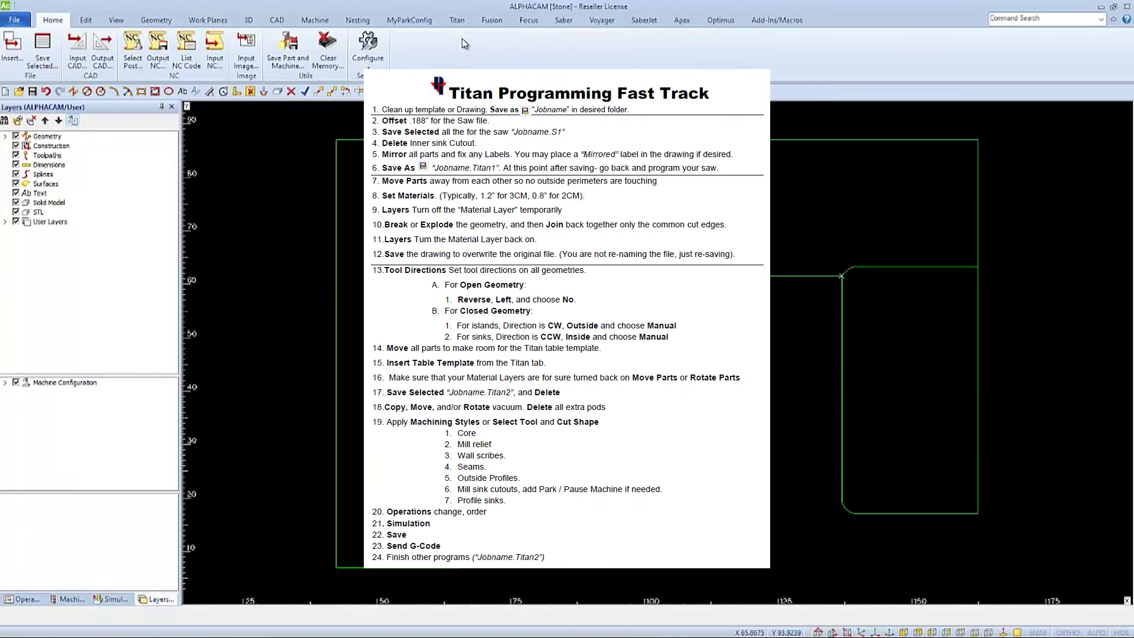
- Label four back edges of the countertop parts as Wall using Titan Add Labels
{"action": "left_click", "coordinate": [457, 20]}
{"action": "left_click", "coordinate": [273, 50]}
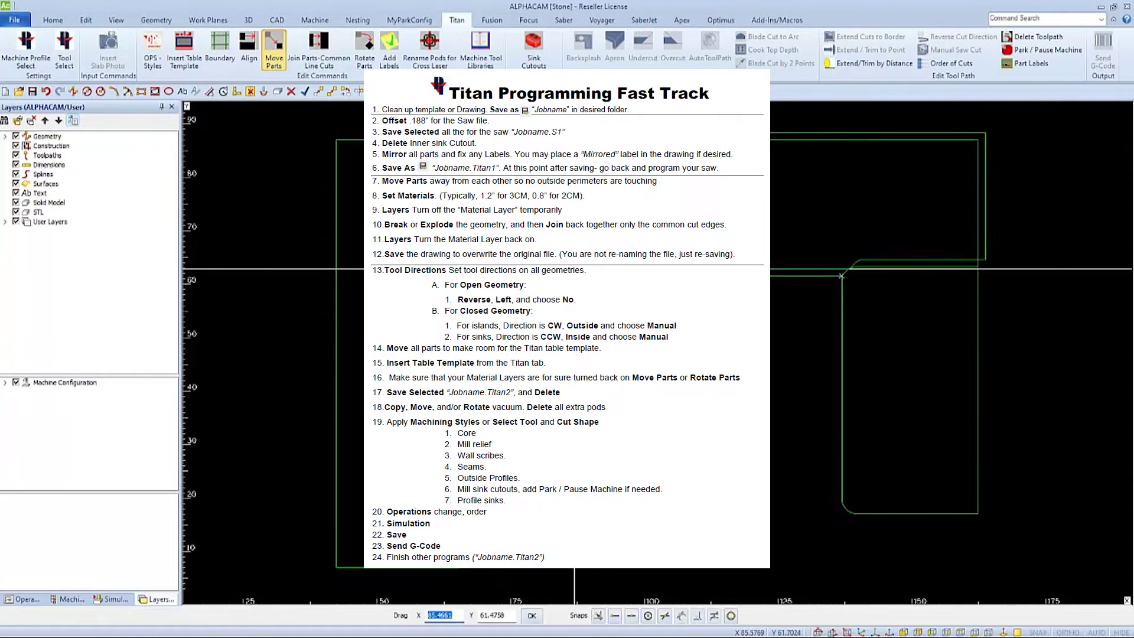
{"action": "key", "text": "Escape"}
{"action": "left_click", "coordinate": [389, 51]}
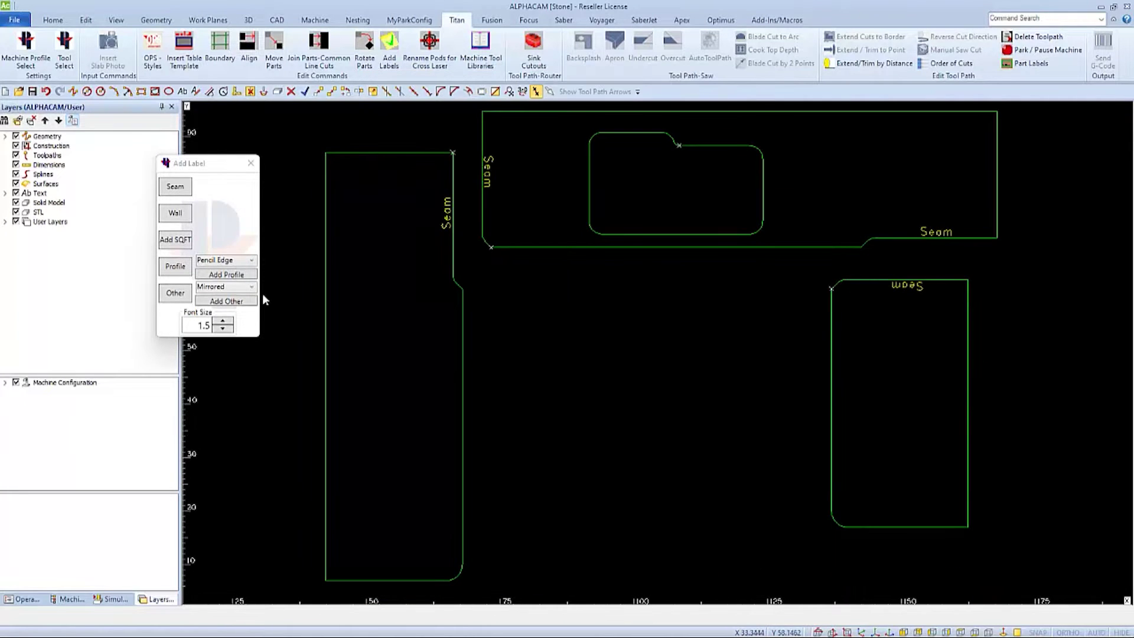
{"action": "left_click", "coordinate": [226, 301]}
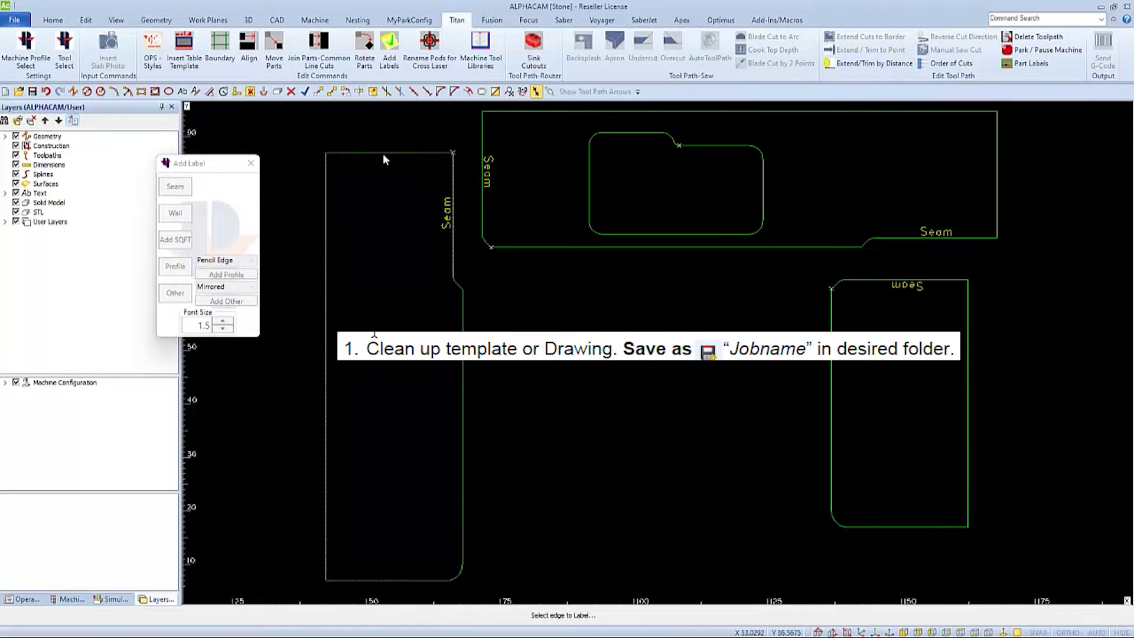
{"action": "left_click", "coordinate": [326, 333]}
{"action": "left_click", "coordinate": [709, 111]}
{"action": "left_click", "coordinate": [997, 195]}
{"action": "left_click", "coordinate": [968, 366]}
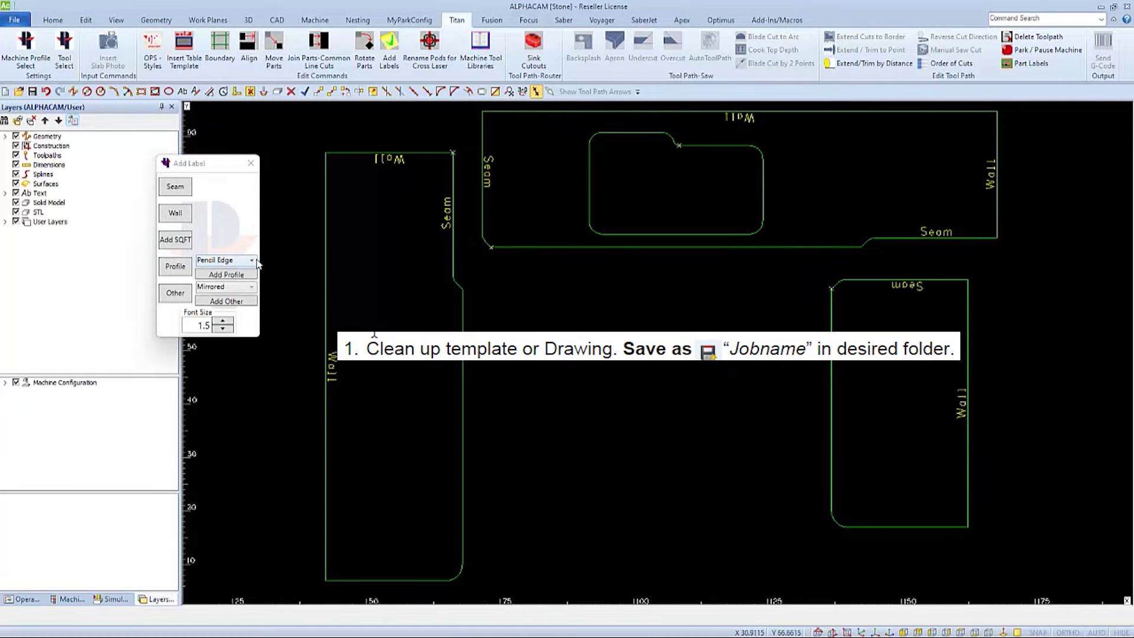
- Label five finished edges, including the sink cutout, as Pencil Edge
{"action": "left_click", "coordinate": [252, 260]}
{"action": "left_click", "coordinate": [221, 274]}
{"action": "left_click", "coordinate": [226, 274]}
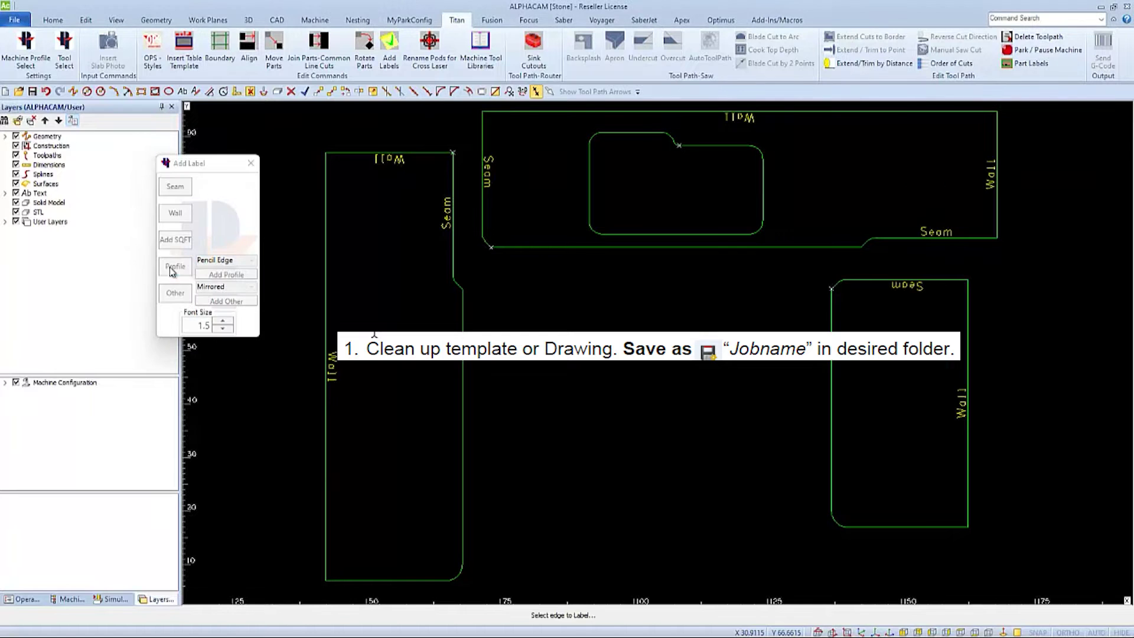
{"action": "left_click", "coordinate": [462, 392]}
{"action": "left_click", "coordinate": [393, 580]}
{"action": "left_click", "coordinate": [650, 234]}
{"action": "left_click", "coordinate": [832, 414]}
{"action": "left_click", "coordinate": [899, 527]}
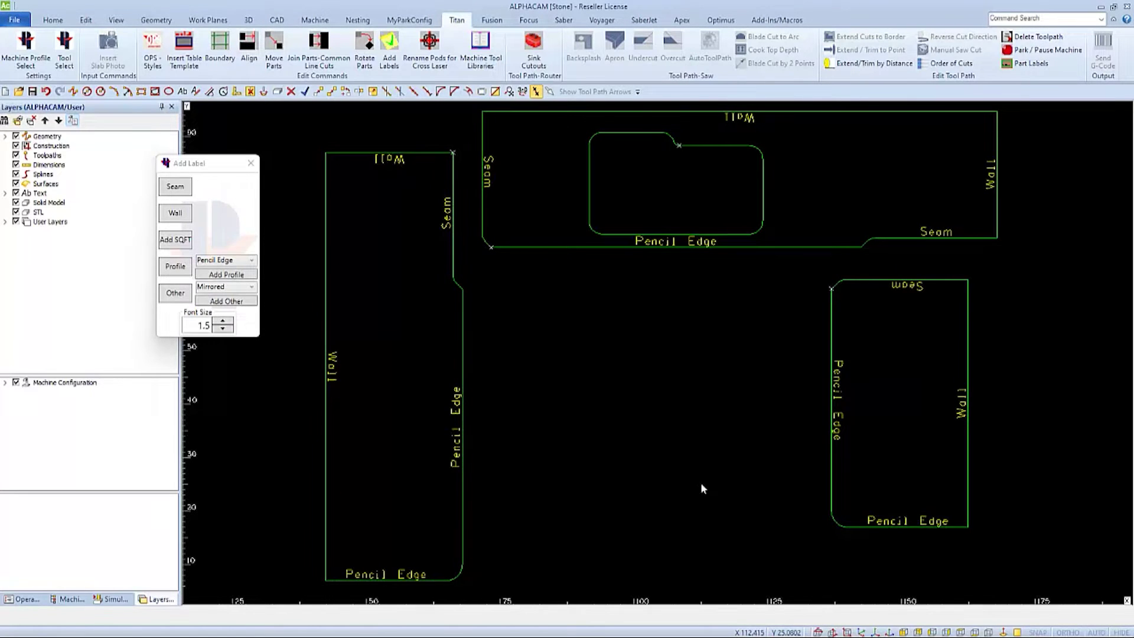
- Close the label window and save the drawing as BettysKitchen in the Bettys Kitchen folder
{"action": "left_click", "coordinate": [251, 163]}
{"action": "left_click", "coordinate": [14, 19]}
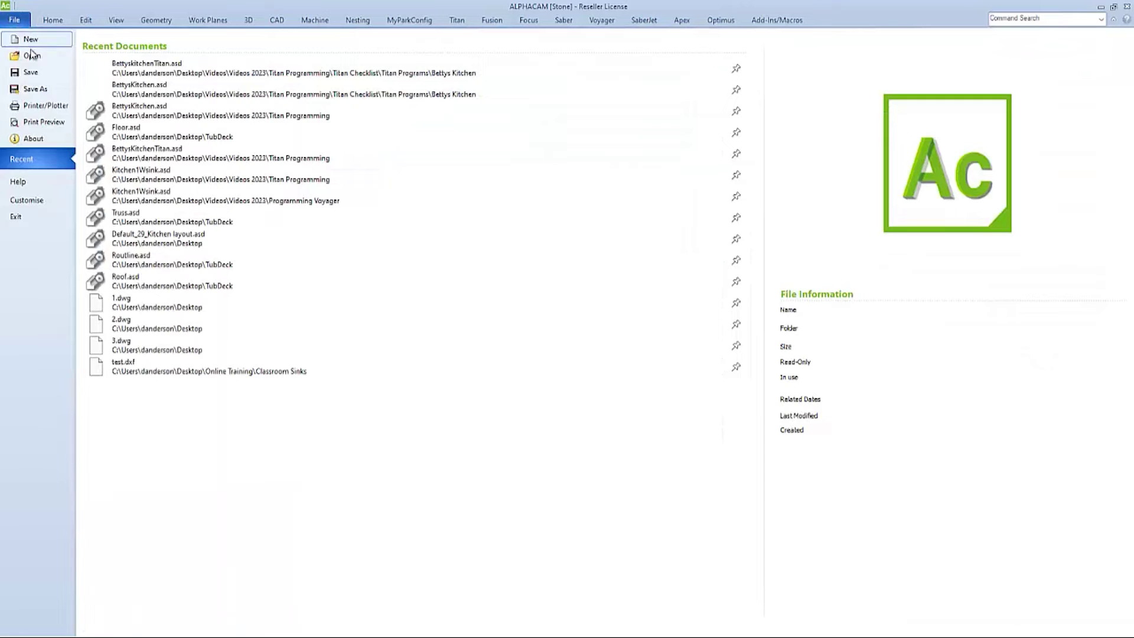
{"action": "left_click", "coordinate": [43, 92]}
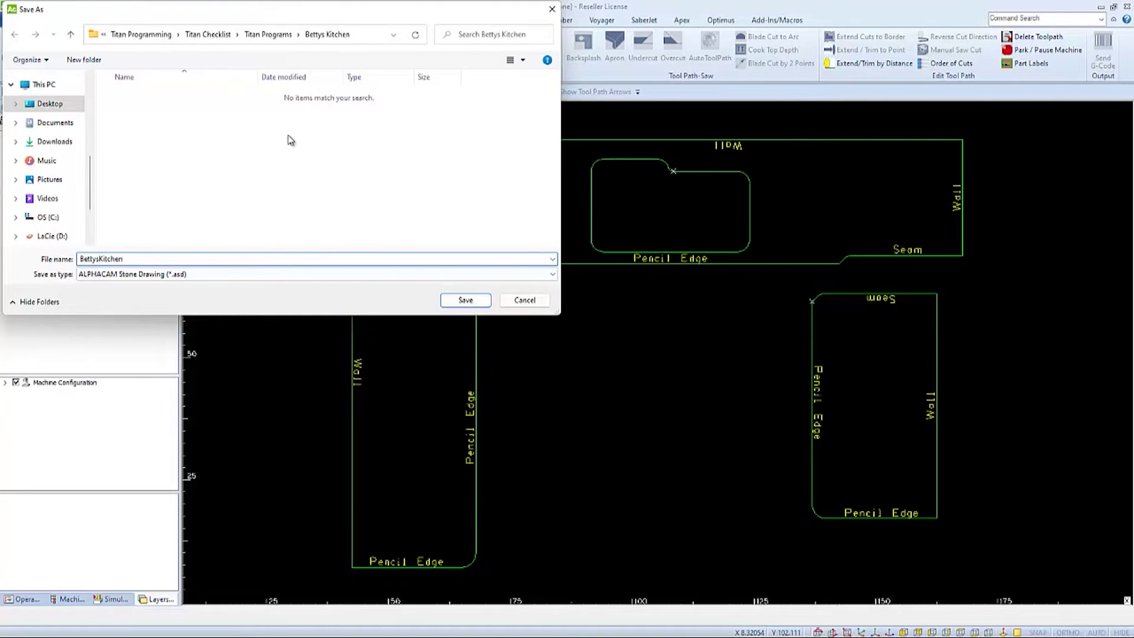
{"action": "key", "text": "Return"}
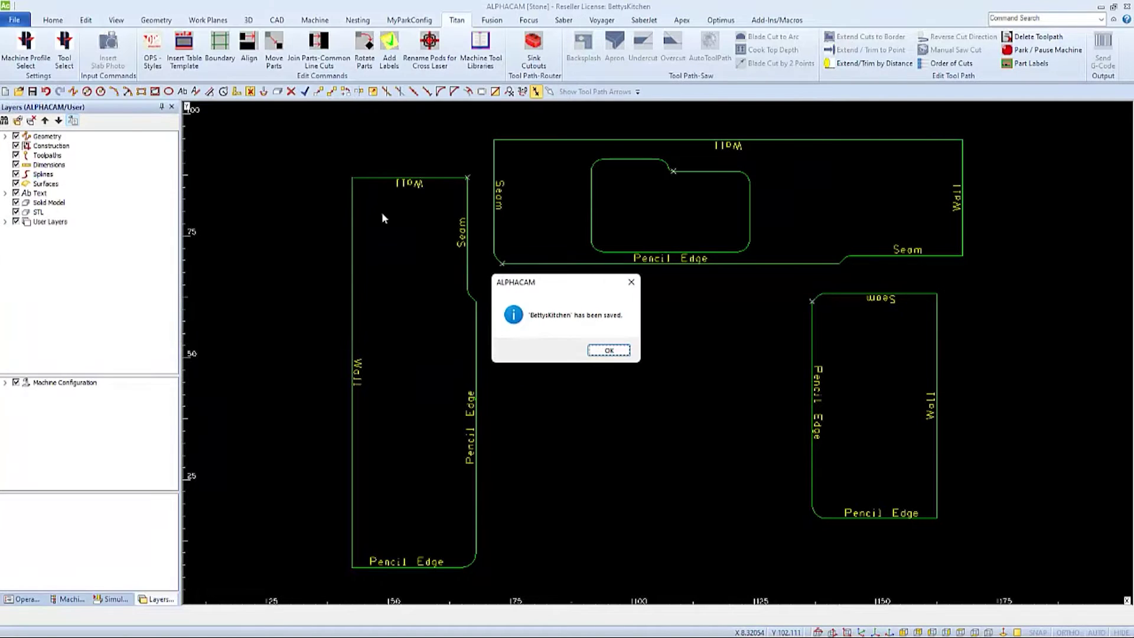
{"action": "left_click", "coordinate": [606, 351]}
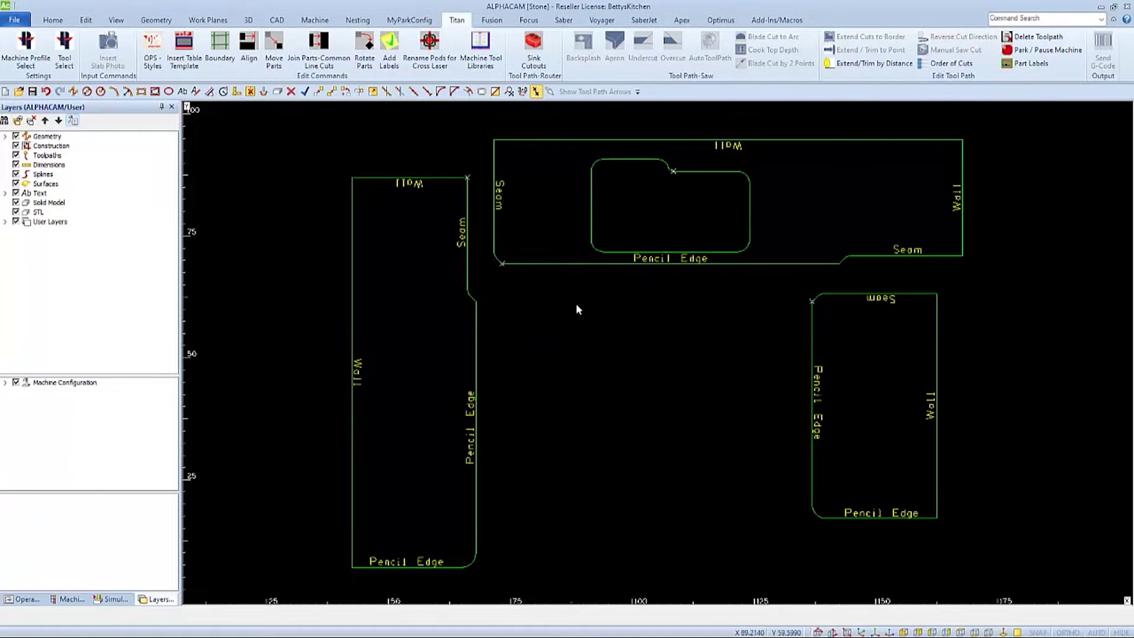
- Offset the left, top and bottom-right outlines outward and the sink cutout inward by 0.188
{"action": "left_click", "coordinate": [468, 92]}
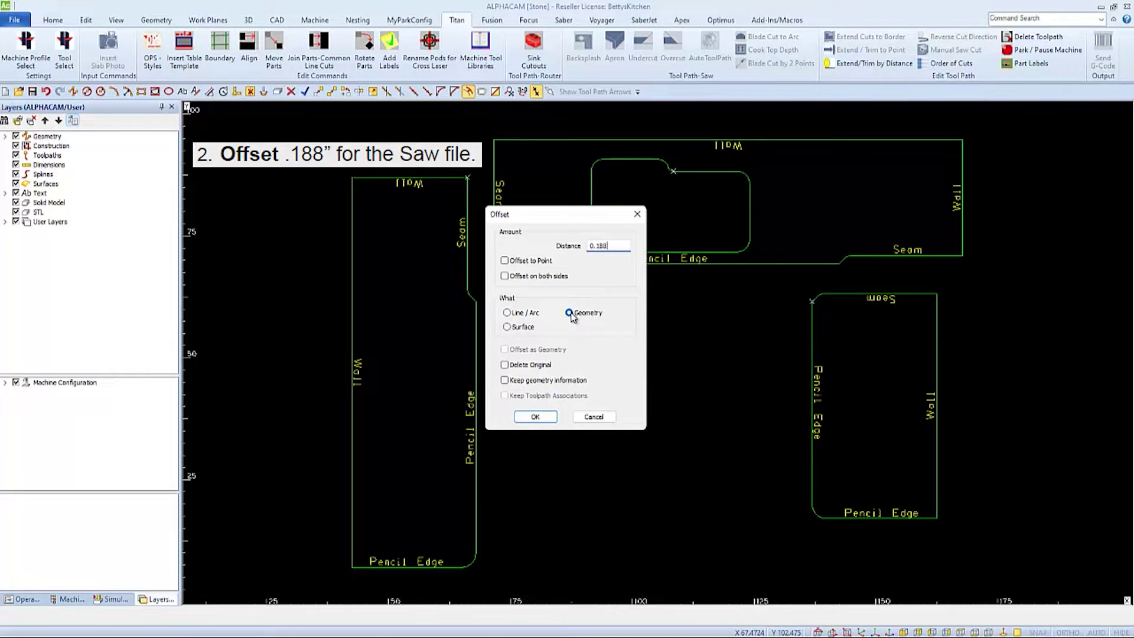
{"action": "left_click", "coordinate": [537, 416]}
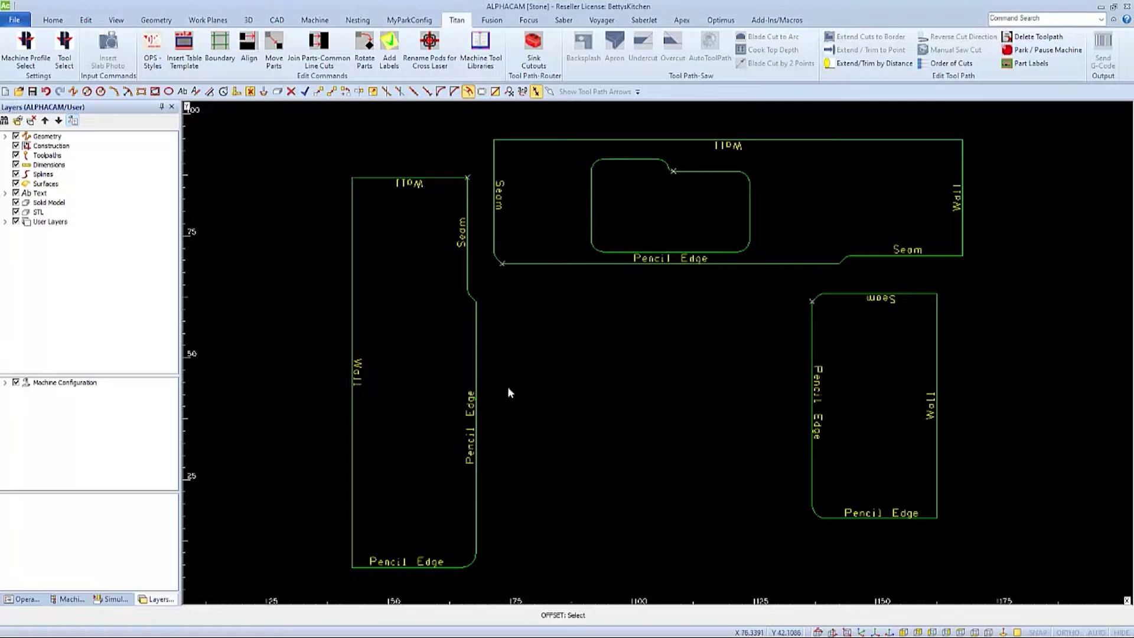
{"action": "left_click", "coordinate": [476, 368]}
{"action": "left_click", "coordinate": [500, 369]}
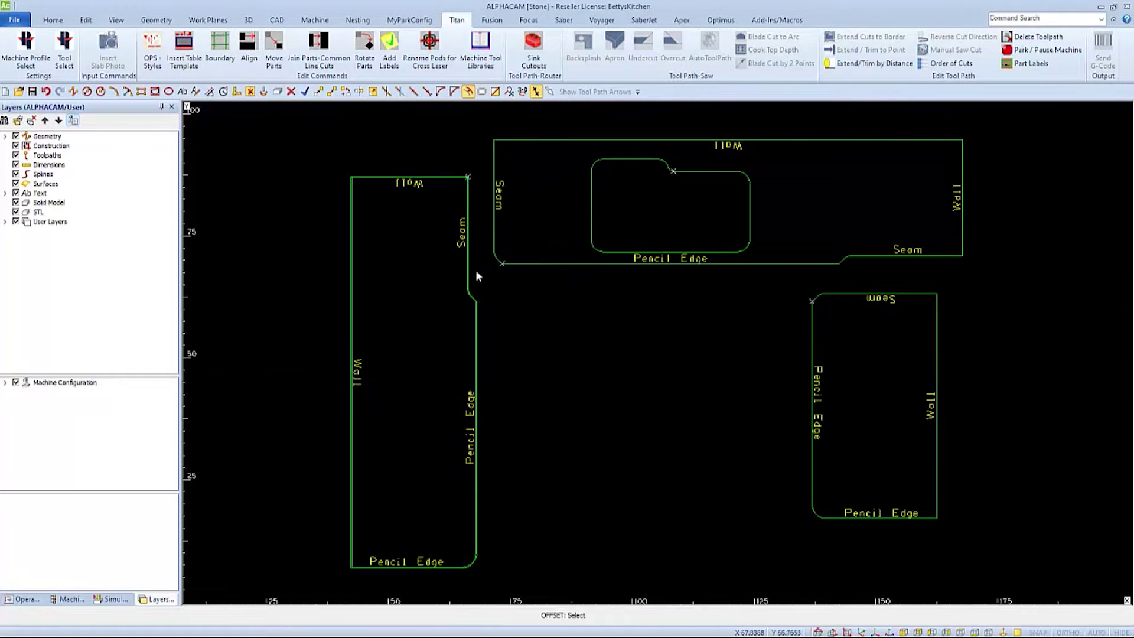
{"action": "left_click", "coordinate": [492, 230]}
{"action": "left_click", "coordinate": [493, 225]}
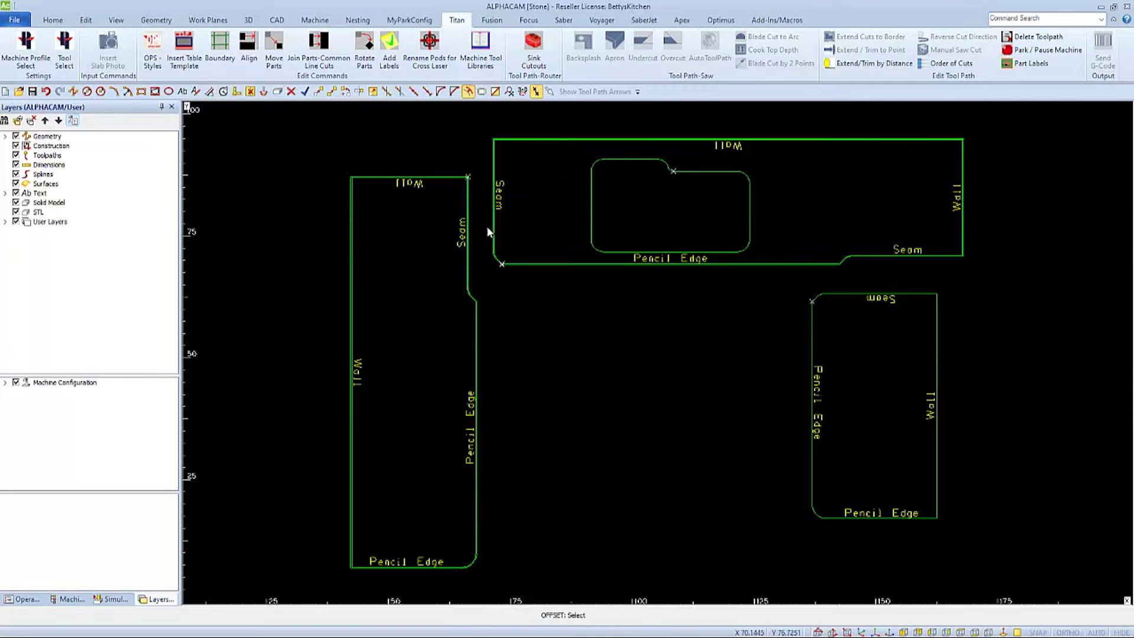
{"action": "left_click", "coordinate": [591, 228]}
{"action": "left_click", "coordinate": [612, 225]}
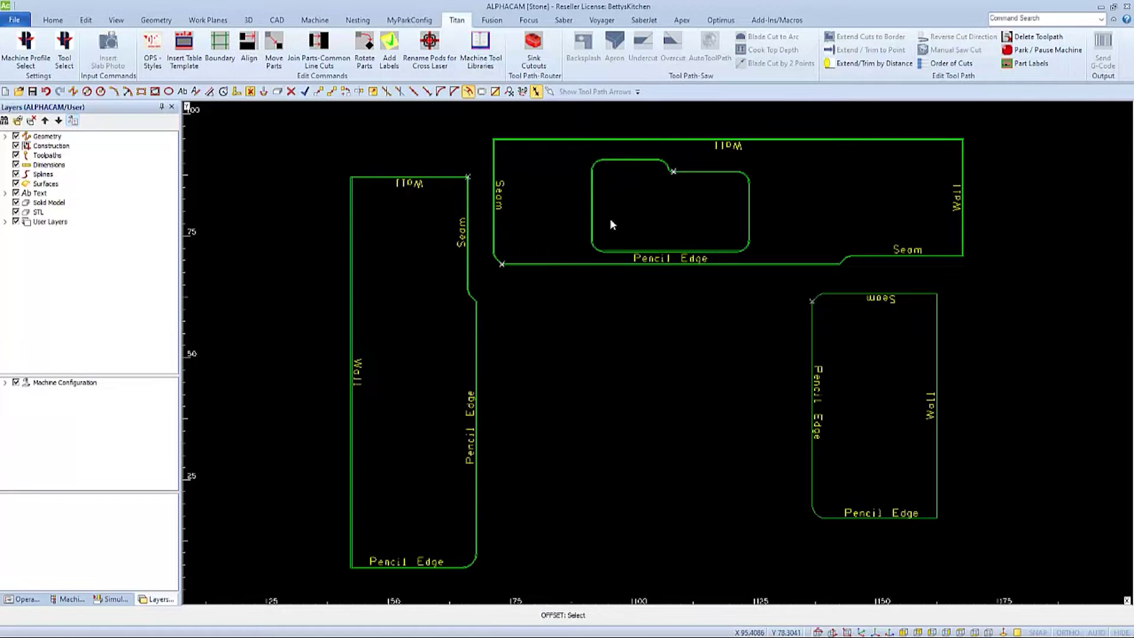
{"action": "left_click", "coordinate": [835, 292]}
{"action": "left_click", "coordinate": [833, 279]}
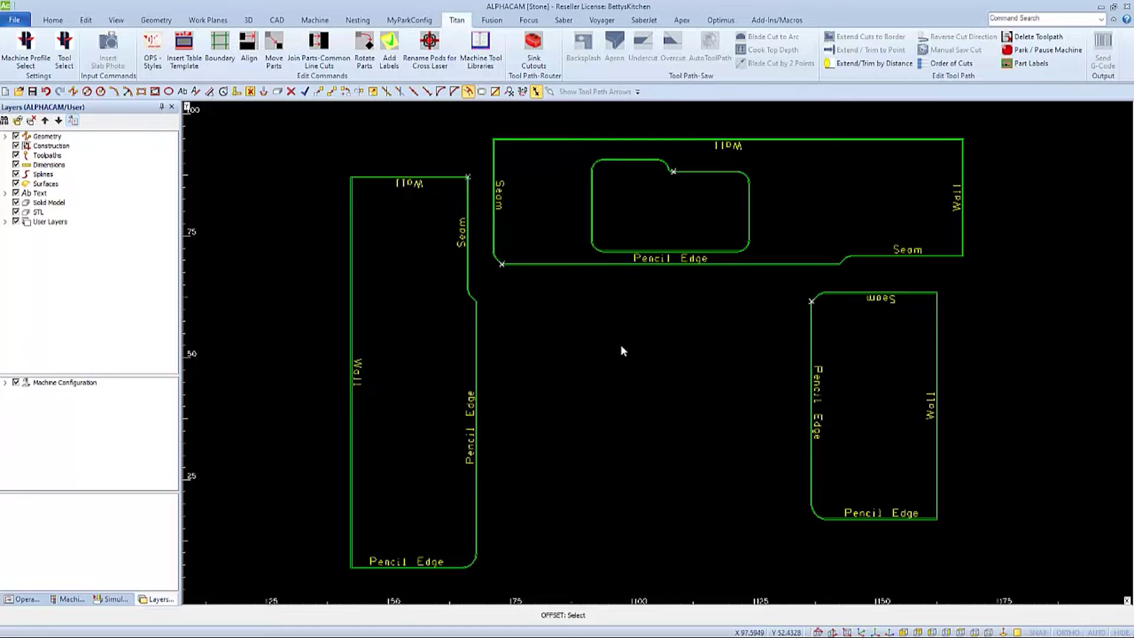
- With Save Selected, pick the left, top and bottom-right offset part outlines
{"action": "key", "text": "Escape"}
{"action": "left_click", "coordinate": [55, 20]}
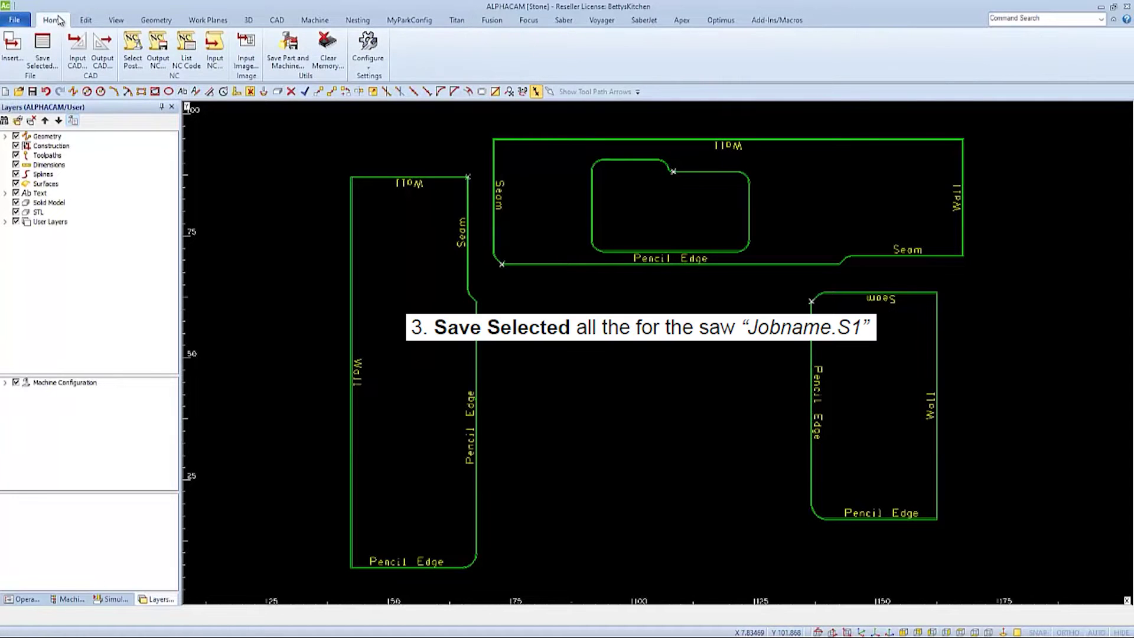
{"action": "left_click", "coordinate": [47, 48]}
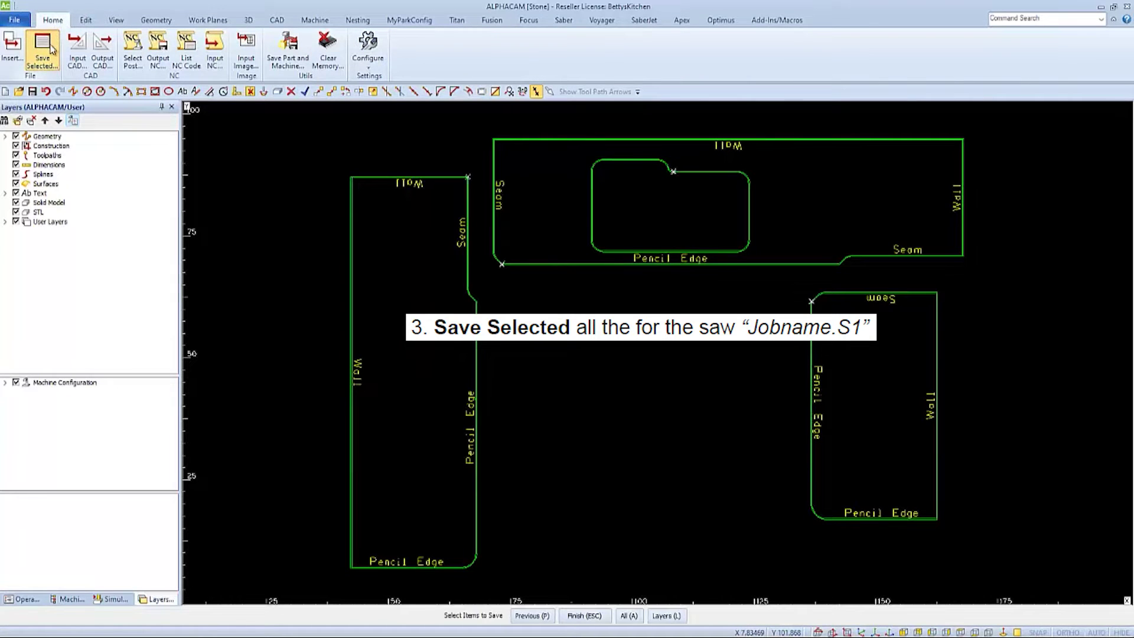
{"action": "scroll", "coordinate": [470, 180], "scroll_direction": "up", "scroll_amount": 5}
{"action": "left_click", "coordinate": [472, 210]}
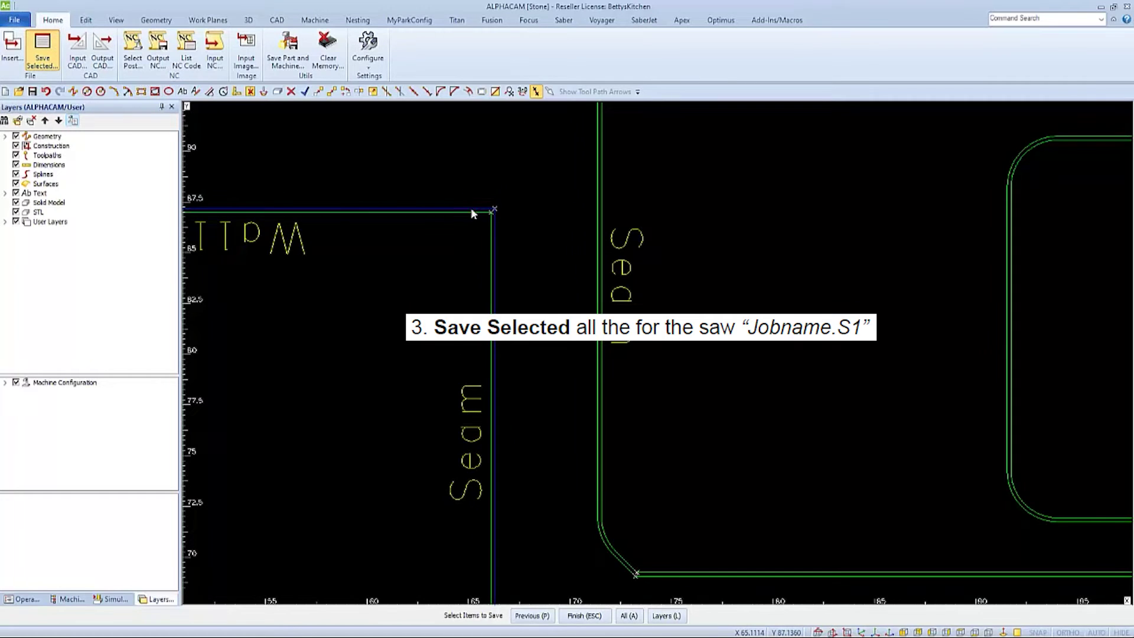
{"action": "left_click", "coordinate": [597, 177]}
{"action": "scroll", "coordinate": [597, 177], "scroll_direction": "down", "scroll_amount": 3}
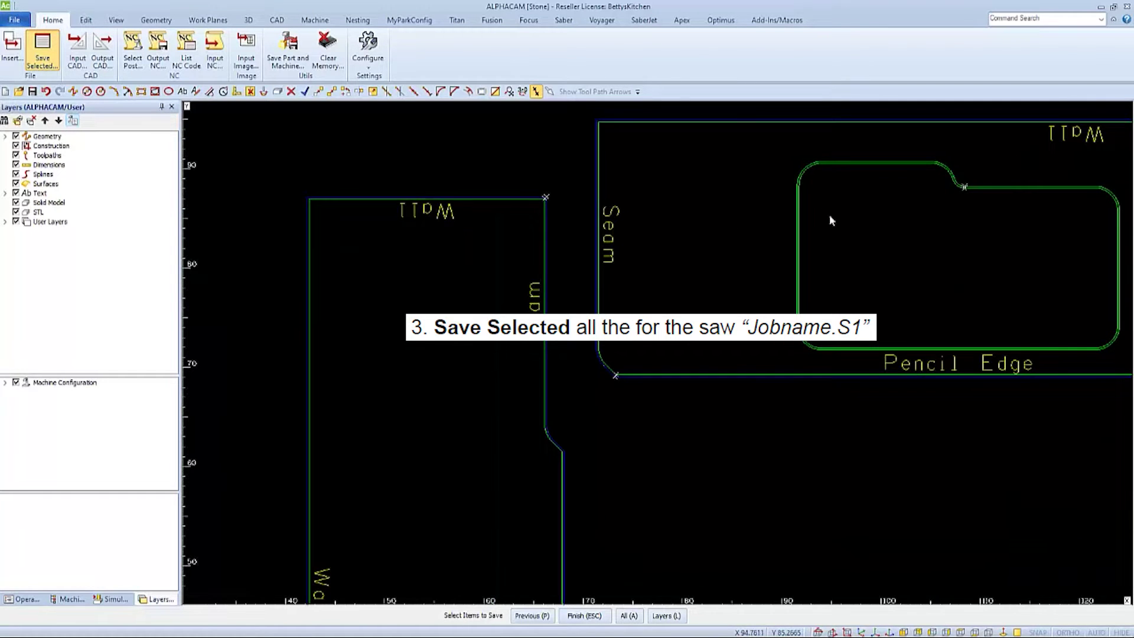
{"action": "scroll", "coordinate": [829, 215], "scroll_direction": "up", "scroll_amount": 3}
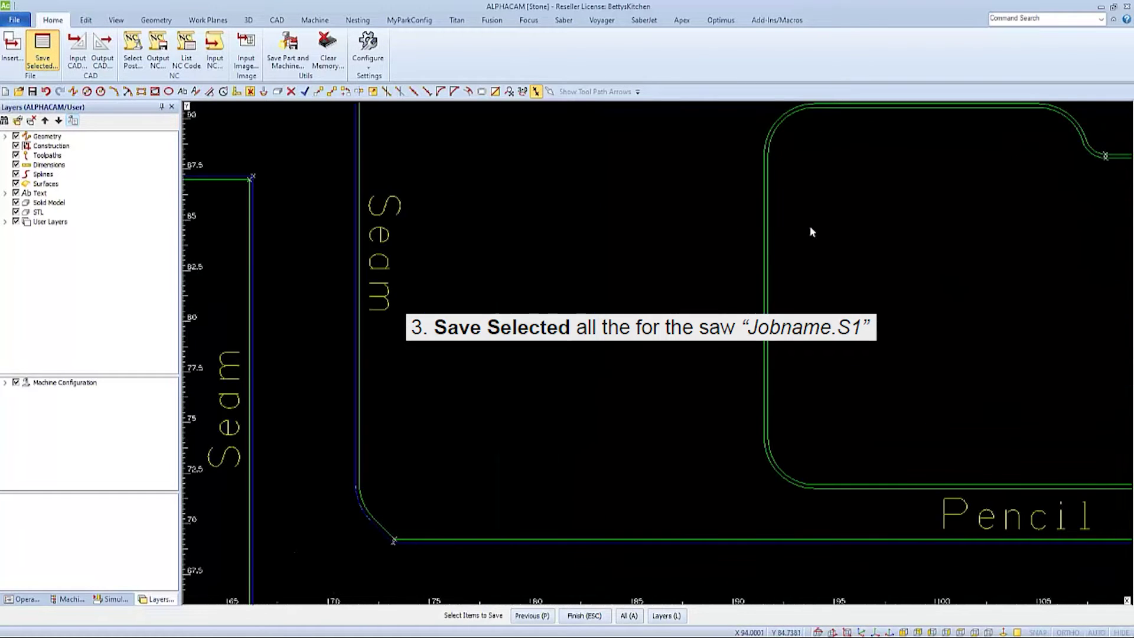
{"action": "left_click", "coordinate": [770, 249]}
{"action": "scroll", "coordinate": [769, 249], "scroll_direction": "down", "scroll_amount": 3}
{"action": "scroll", "coordinate": [877, 331], "scroll_direction": "up", "scroll_amount": 5}
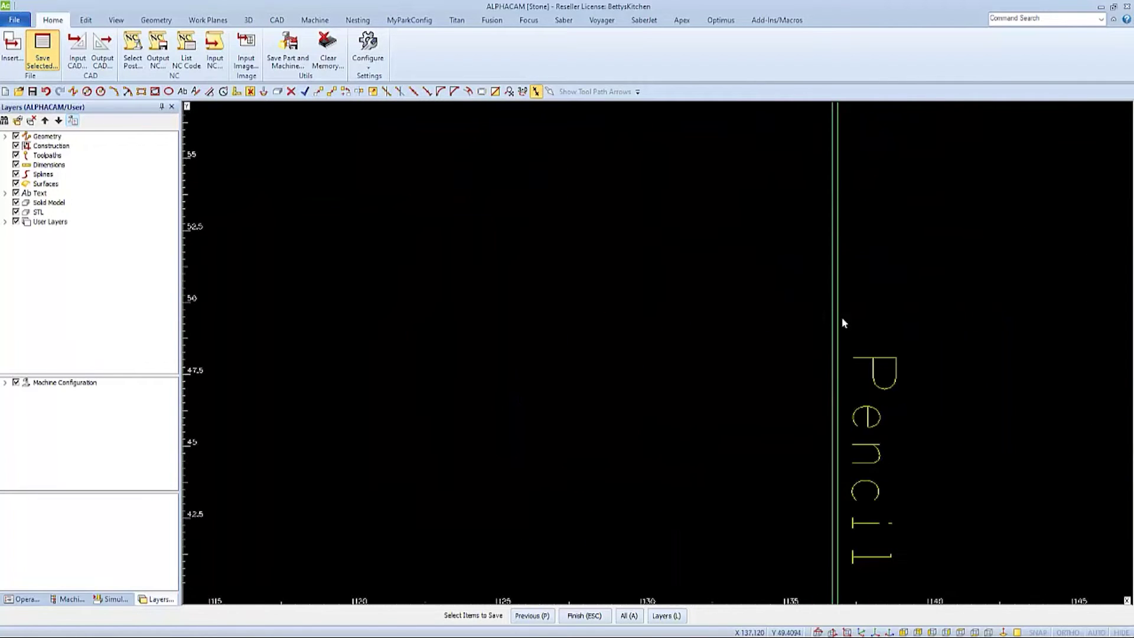
{"action": "scroll", "coordinate": [762, 321], "scroll_direction": "down", "scroll_amount": 4}
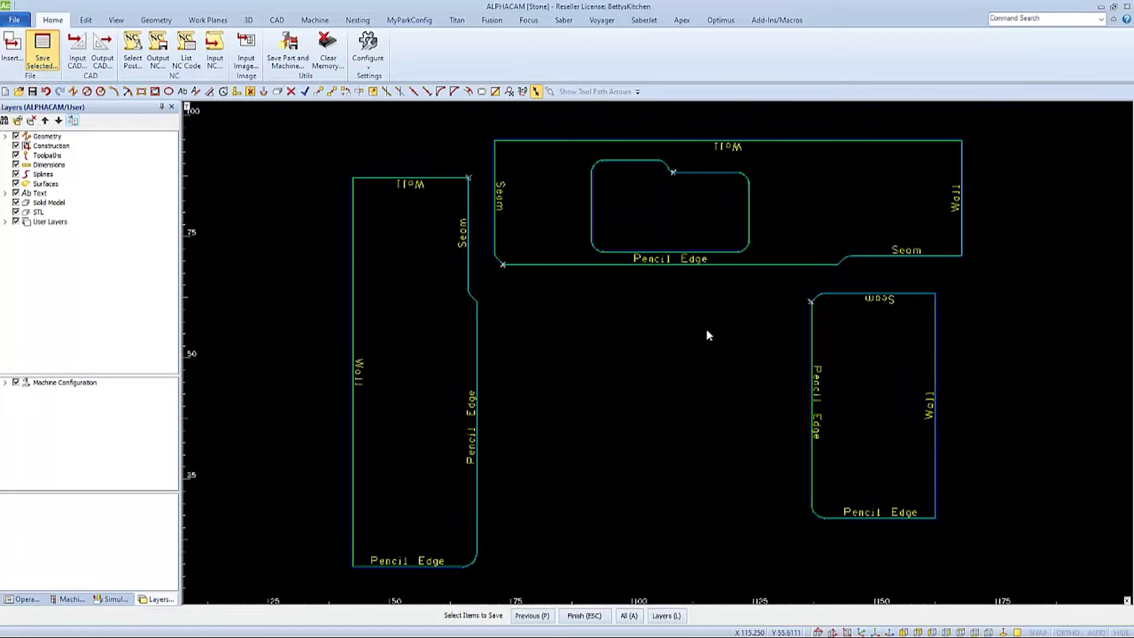
- Save the picked outlines as the saw file BettysKitchenSJ.asd
{"action": "key", "text": "Escape"}
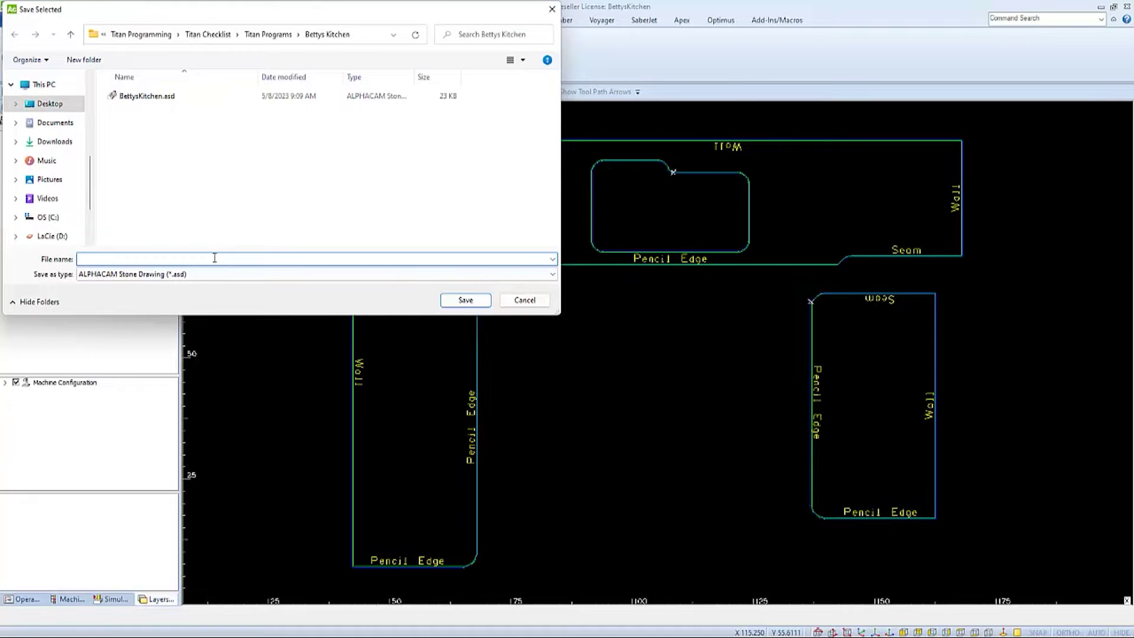
{"action": "left_click", "coordinate": [142, 97]}
{"action": "left_click", "coordinate": [141, 259]}
{"action": "left_click", "coordinate": [136, 259]}
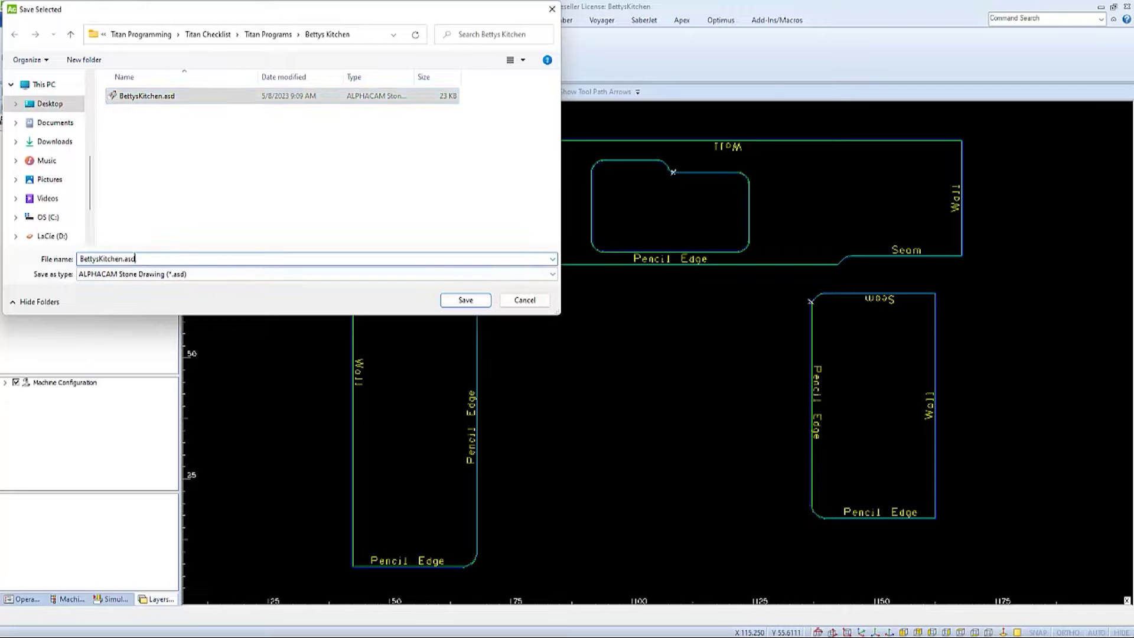
{"action": "type", "text": "S"}
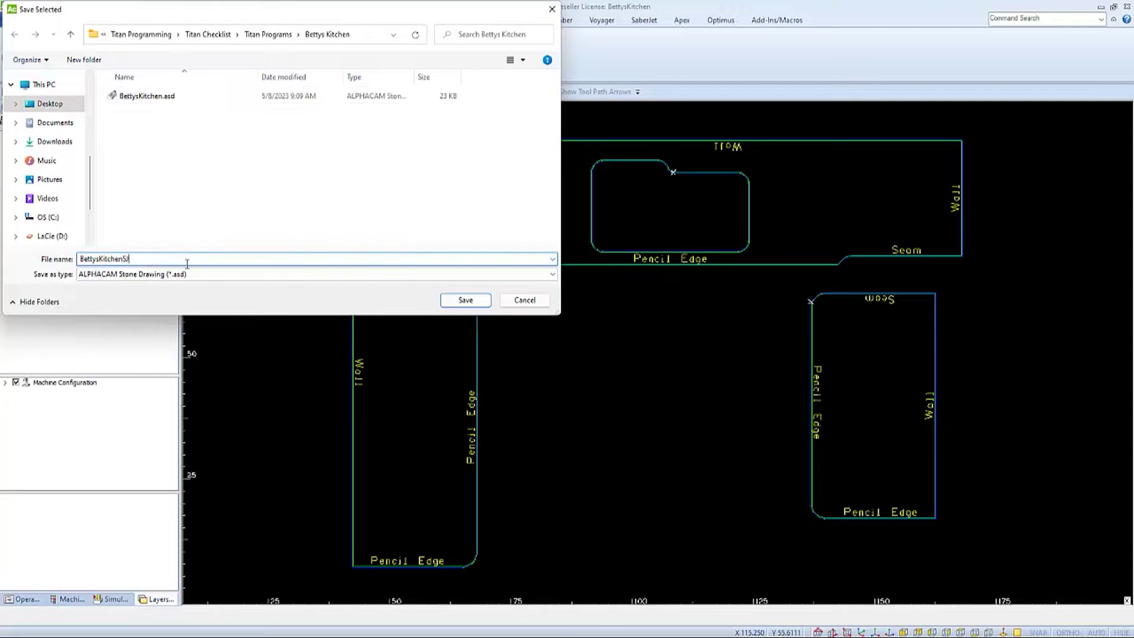
{"action": "left_click", "coordinate": [466, 301]}
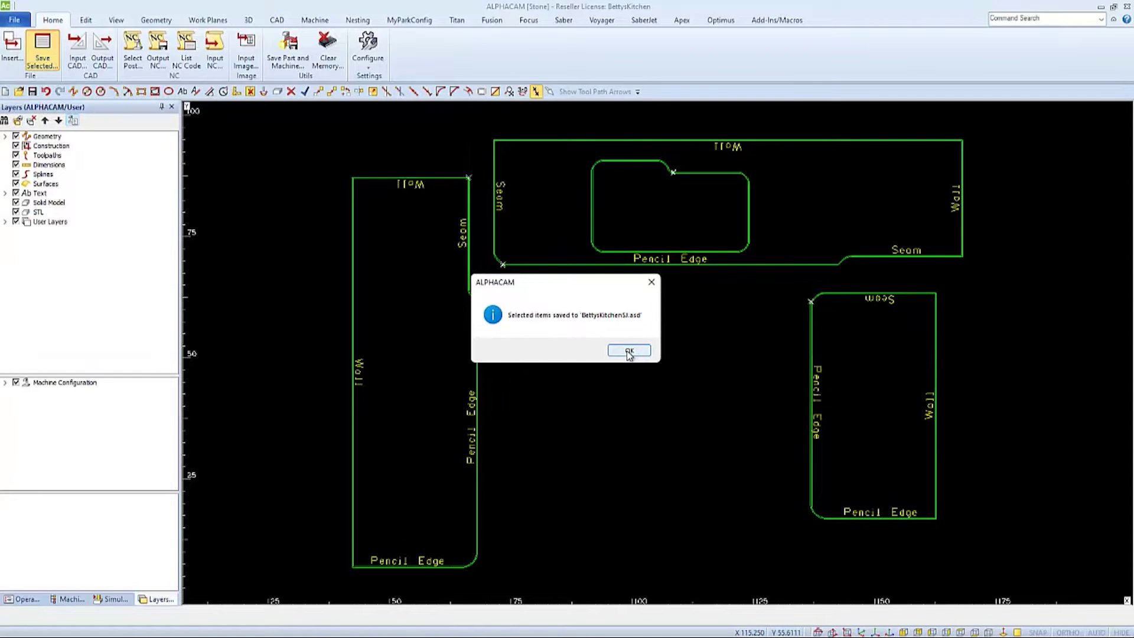
- Delete the inner offset contour of the sink cutout on the top part
{"action": "left_click", "coordinate": [629, 350]}
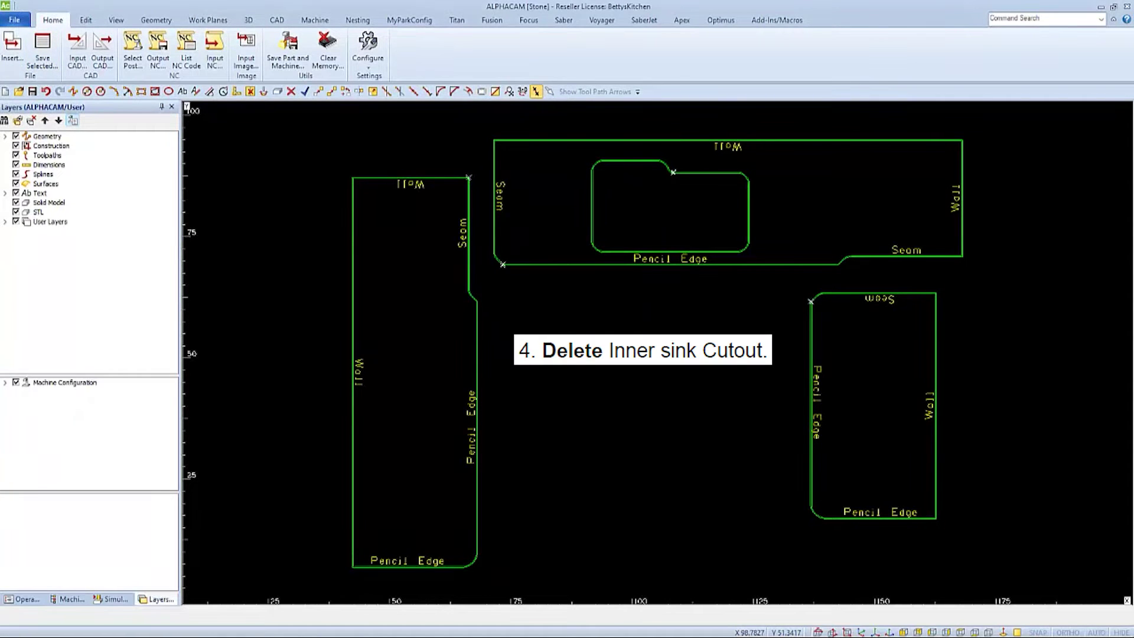
{"action": "scroll", "coordinate": [692, 183], "scroll_direction": "up", "scroll_amount": 5}
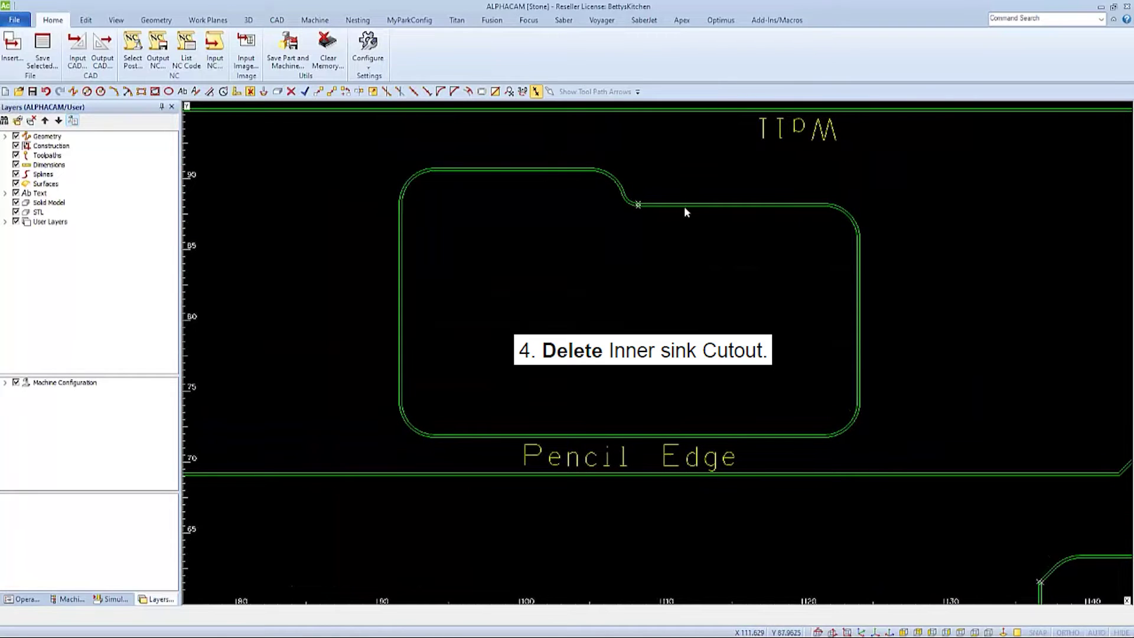
{"action": "left_click", "coordinate": [291, 91]}
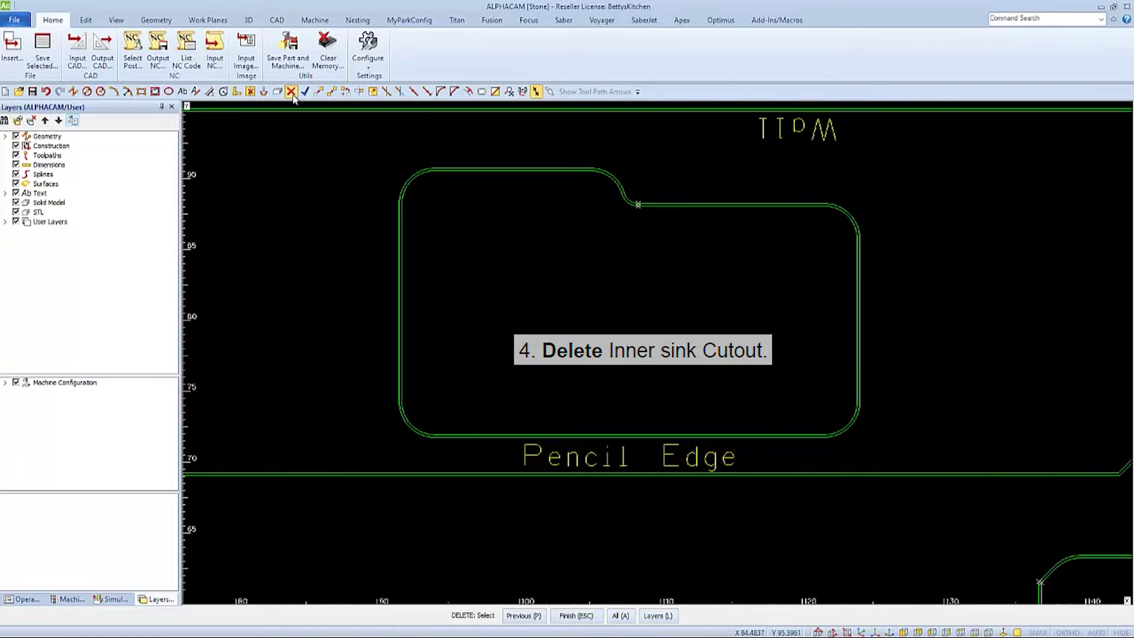
{"action": "left_click", "coordinate": [408, 186]}
{"action": "key", "text": "Escape"}
{"action": "left_click", "coordinate": [543, 351]}
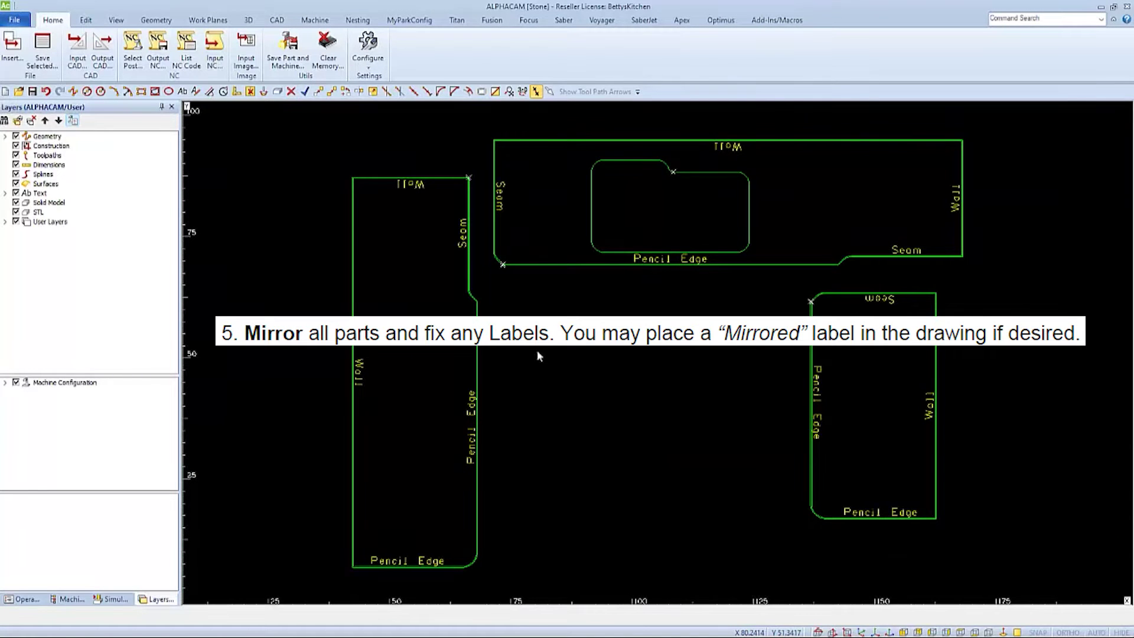
- Mirror all three parts and the sink across a vertical line, discarding the originals
{"action": "scroll", "coordinate": [778, 350], "scroll_direction": "down", "scroll_amount": 2}
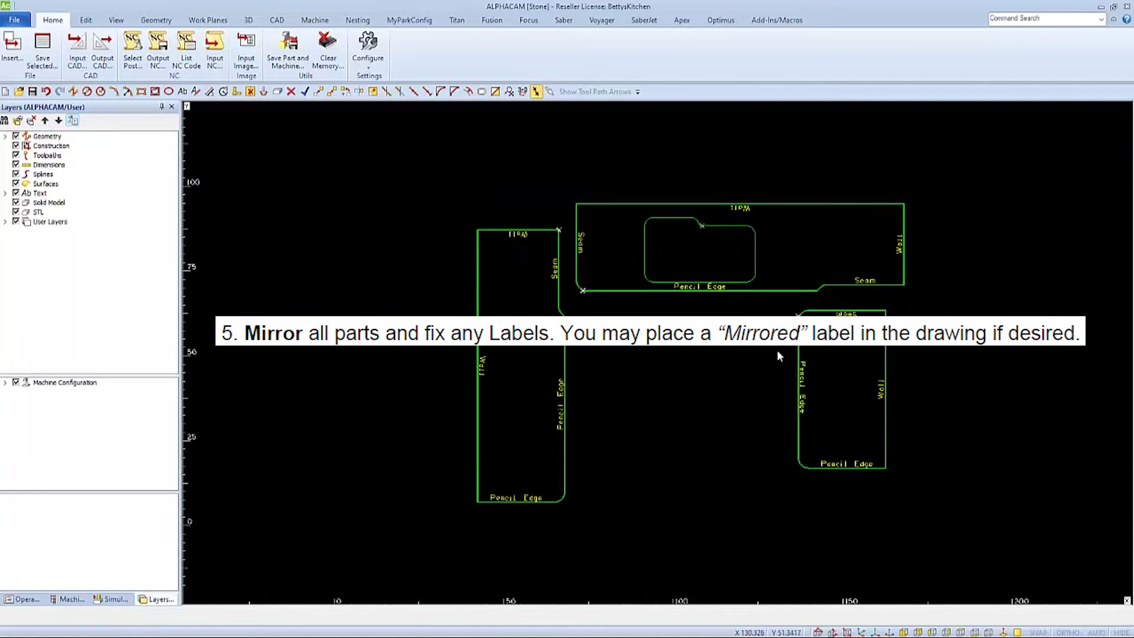
{"action": "middle_click_drag", "start_coordinate": [777, 350], "coordinate": [831, 349]}
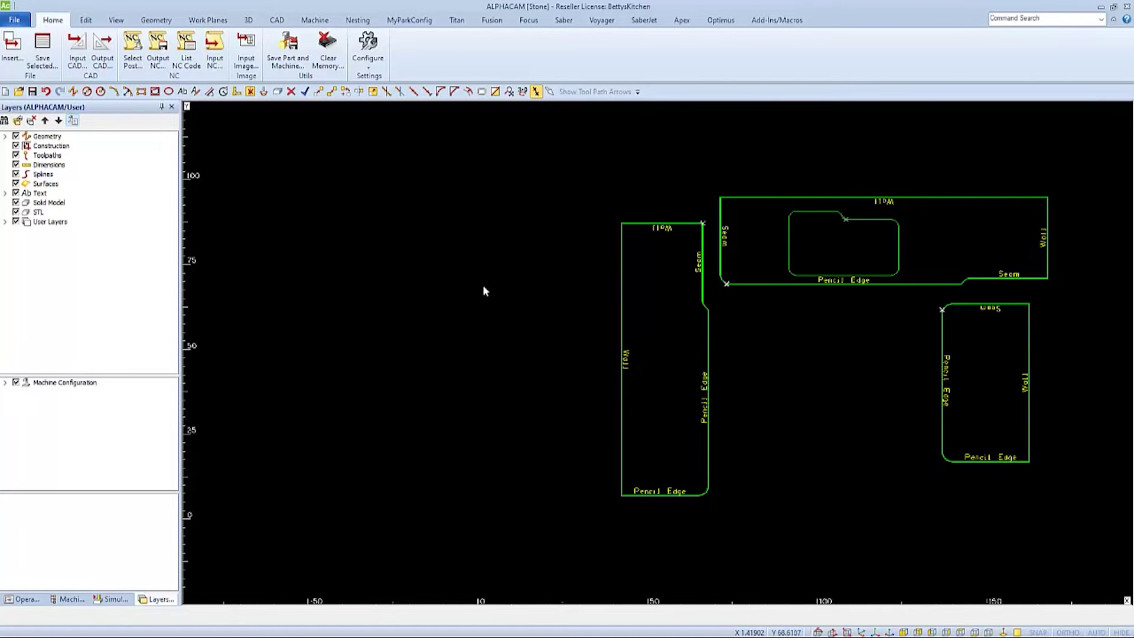
{"action": "left_click", "coordinate": [360, 91]}
{"action": "left_click", "coordinate": [553, 152]}
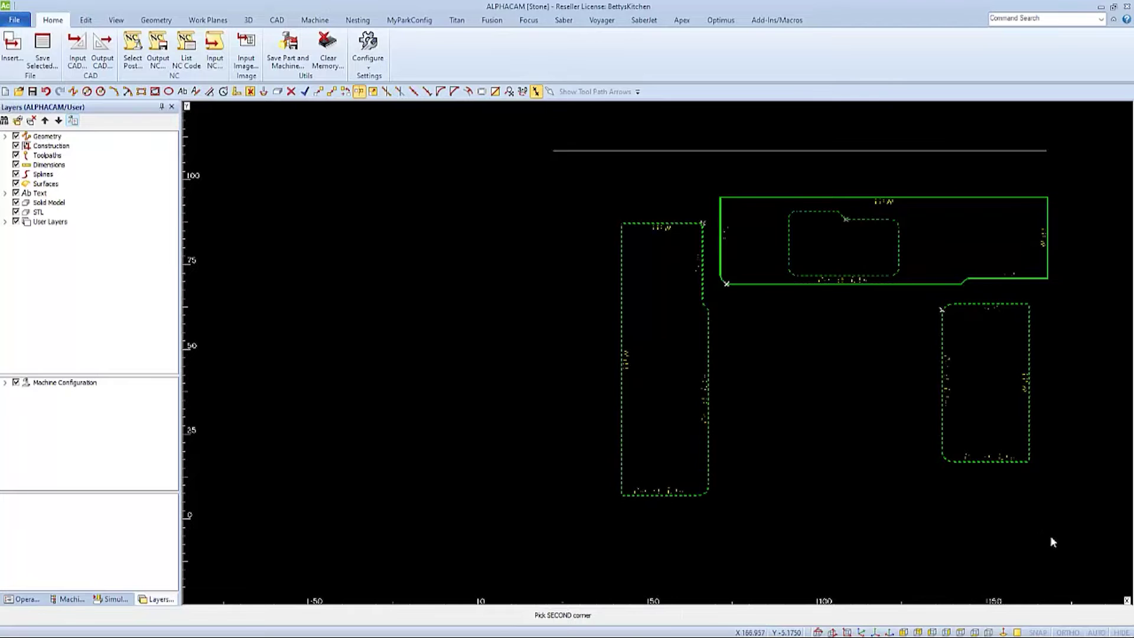
{"action": "left_click", "coordinate": [1084, 541]}
{"action": "right_click", "coordinate": [1041, 542]}
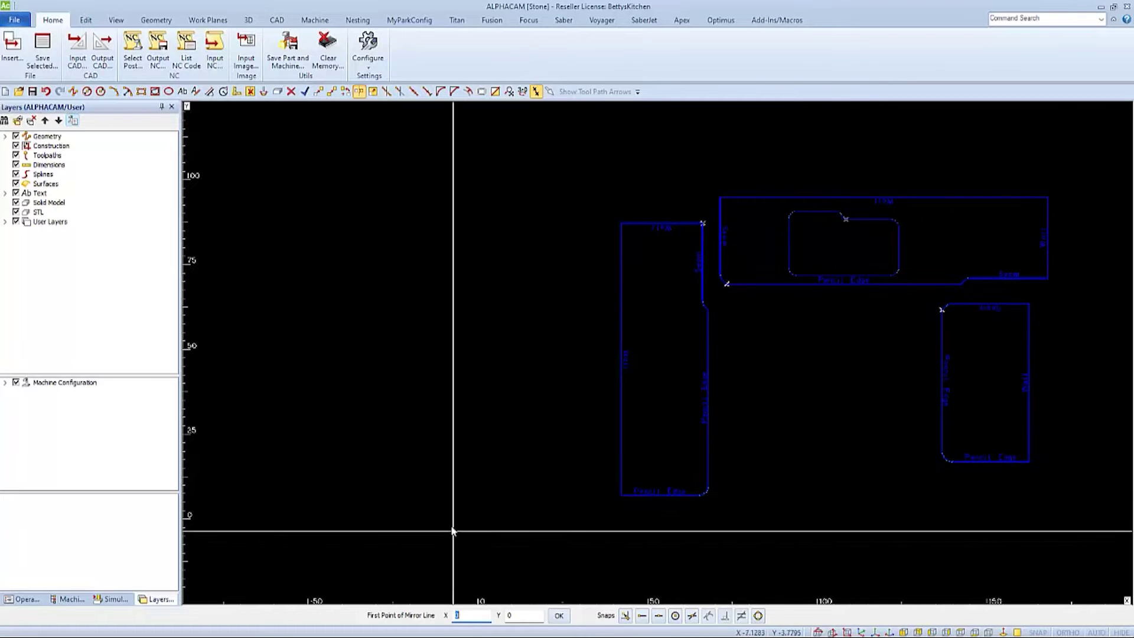
{"action": "left_click", "coordinate": [450, 507]}
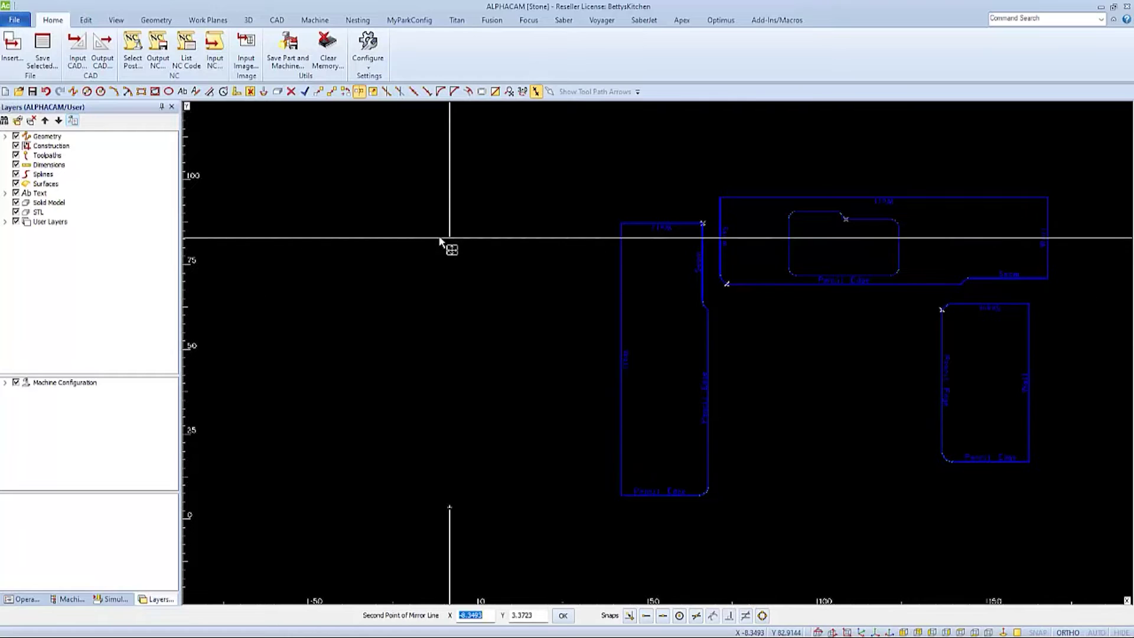
{"action": "left_click", "coordinate": [439, 238]}
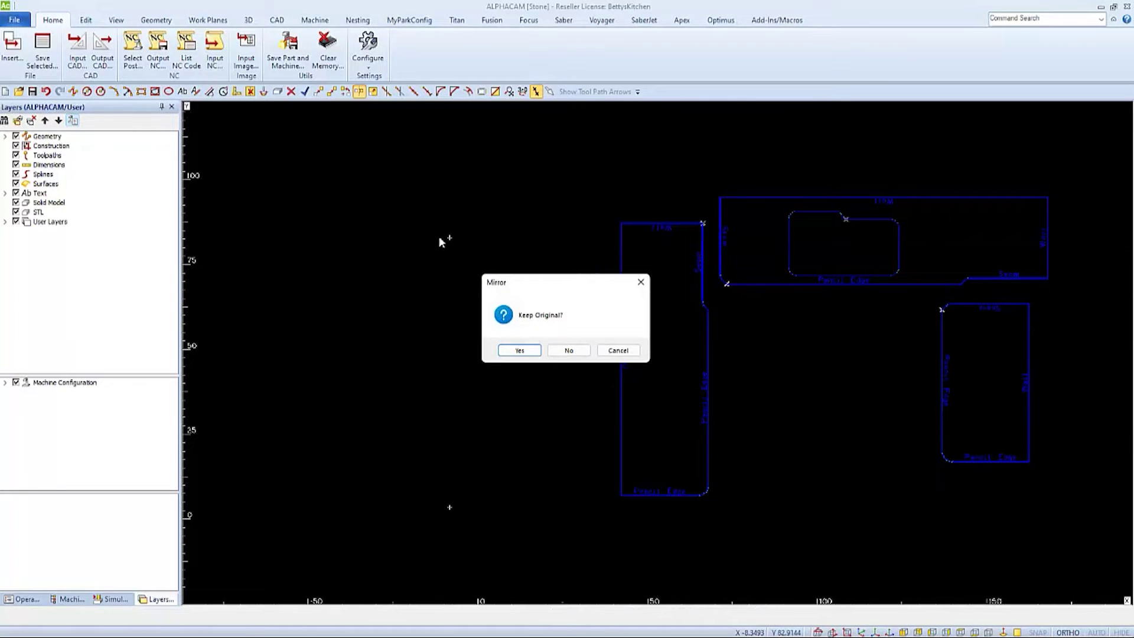
{"action": "left_click", "coordinate": [569, 350]}
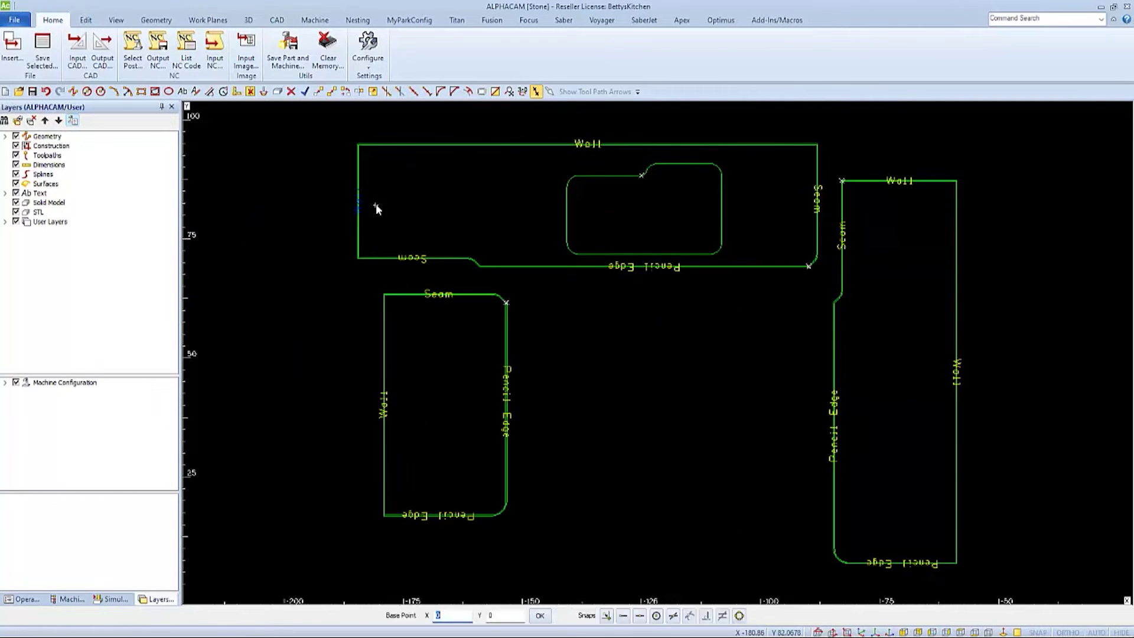
- Move the left part's labels, including Pencil Edge, inside its edges
{"action": "left_click", "coordinate": [842, 180]}
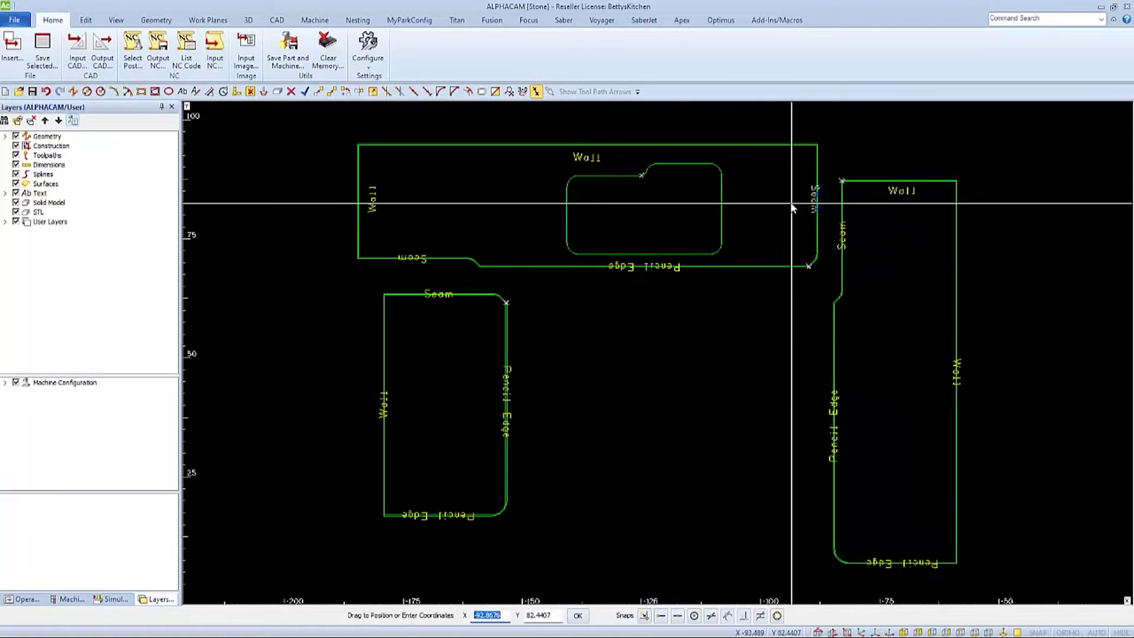
{"action": "key", "text": "Escape"}
{"action": "left_click", "coordinate": [440, 294]}
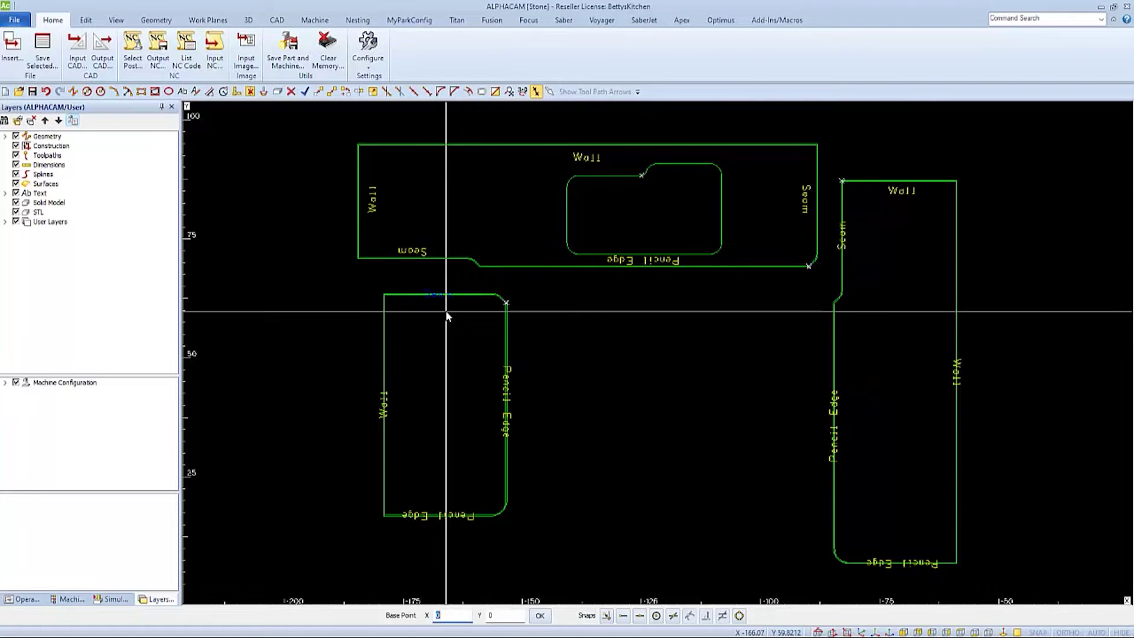
{"action": "left_click", "coordinate": [439, 505]}
{"action": "left_click", "coordinate": [439, 503]}
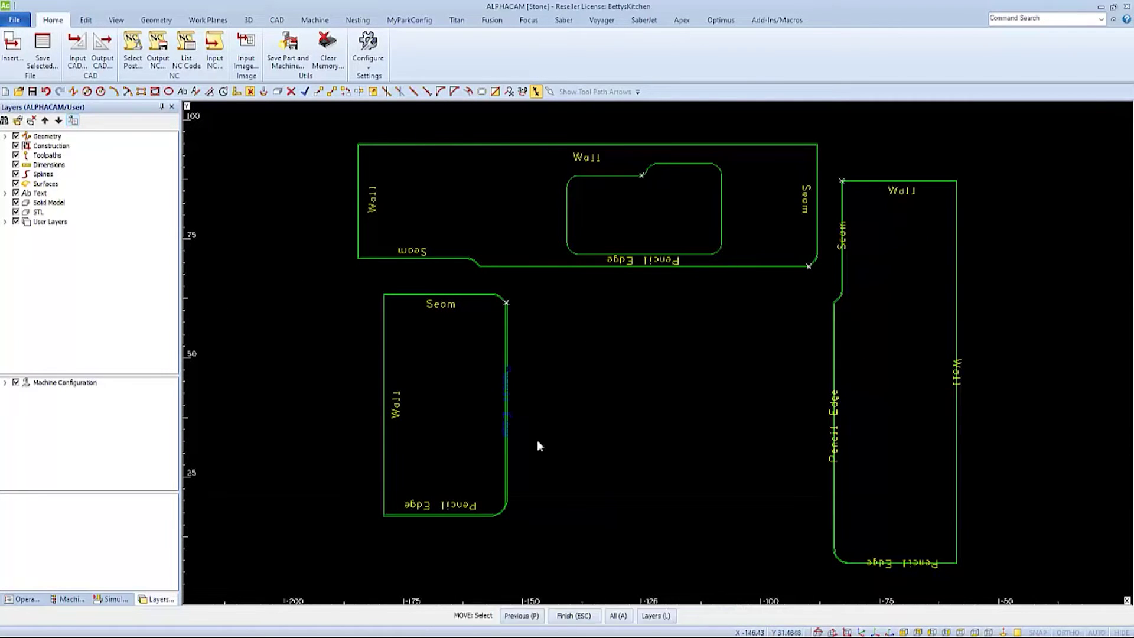
{"action": "left_click", "coordinate": [630, 399]}
- Move the right part's Seam, Wall and Pencil Edge labels inside its edges
{"action": "left_click", "coordinate": [873, 421]}
{"action": "left_click", "coordinate": [864, 241]}
{"action": "left_click", "coordinate": [957, 372]}
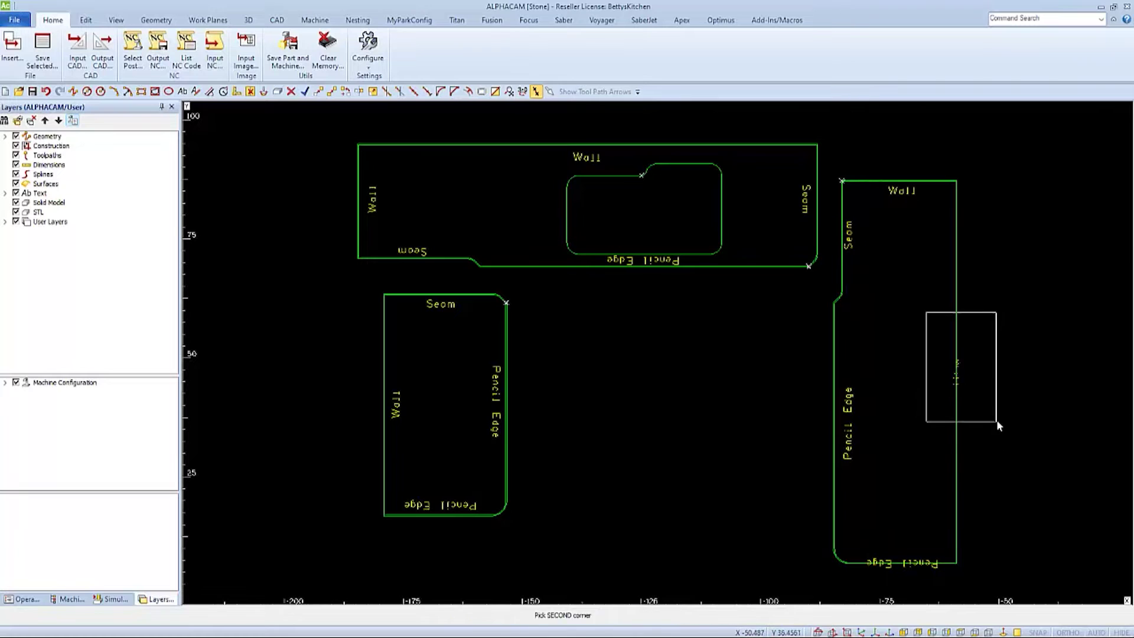
{"action": "left_click", "coordinate": [981, 430]}
{"action": "left_click", "coordinate": [907, 563]}
{"action": "left_click", "coordinate": [898, 527]}
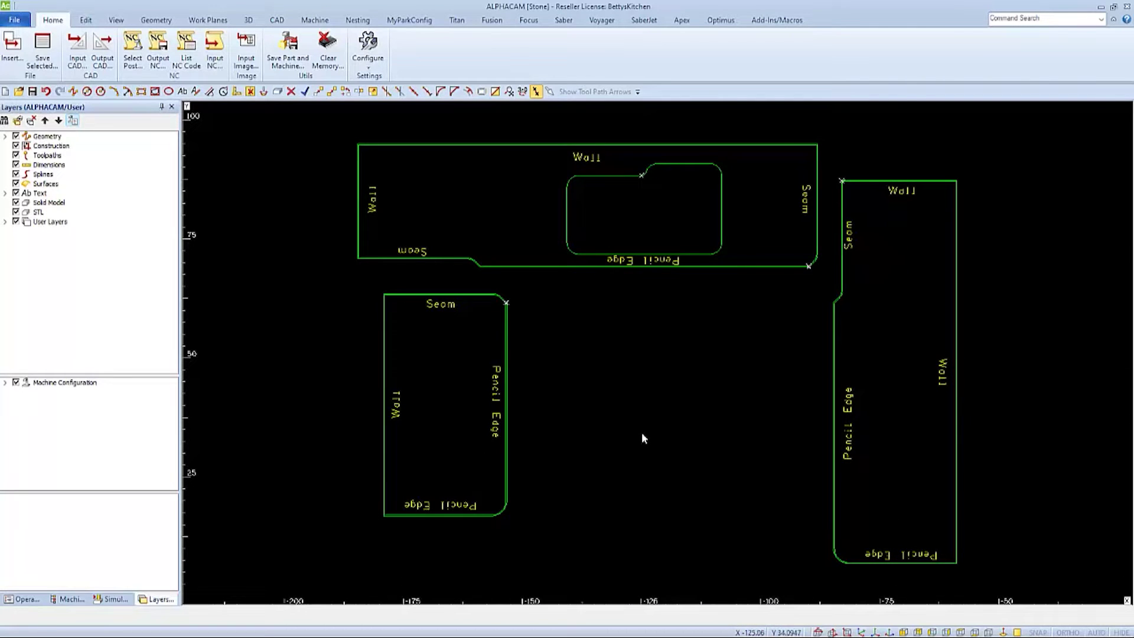
- Save the mirrored, relabelled drawing as BettysKitchenT in the Bettys Kitchen folder
{"action": "left_click", "coordinate": [17, 21]}
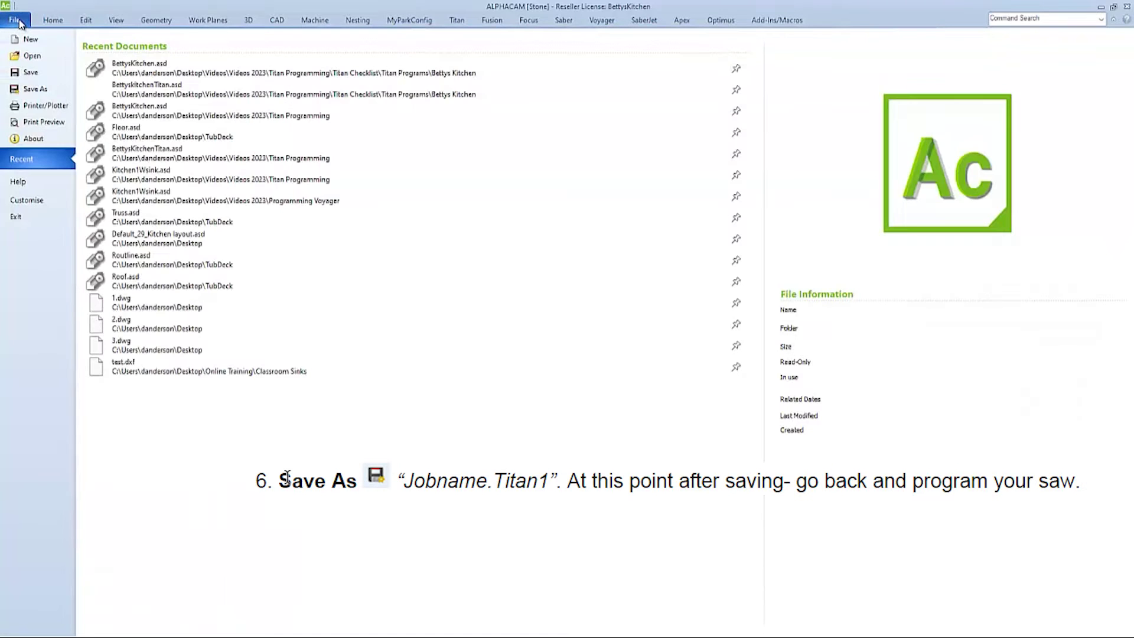
{"action": "left_click", "coordinate": [41, 90]}
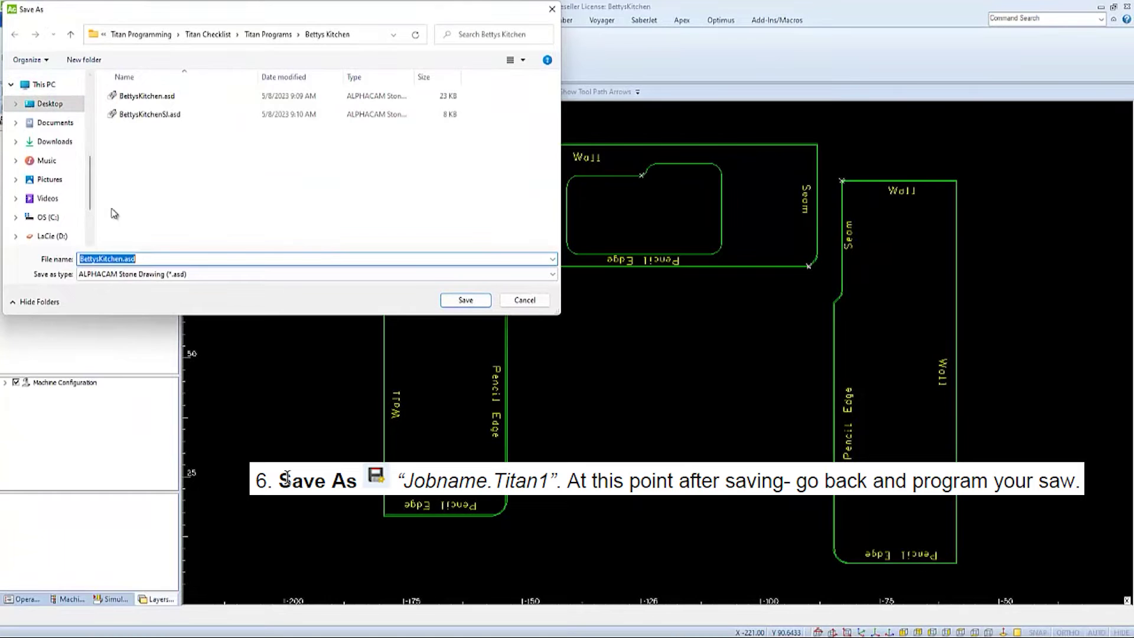
{"action": "left_click", "coordinate": [143, 259]}
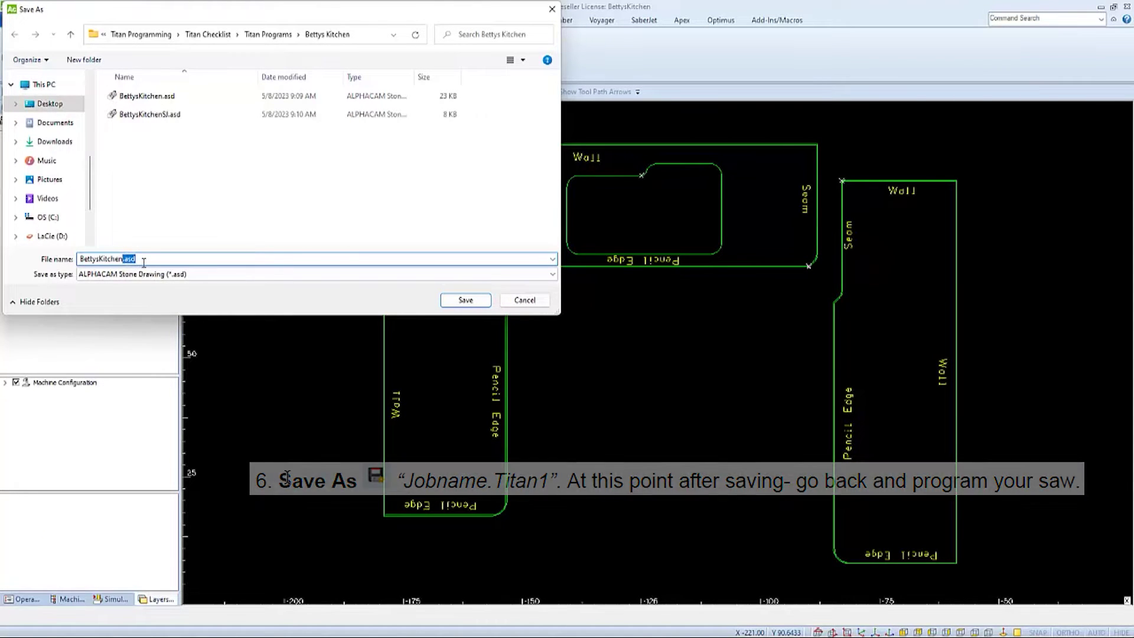
{"action": "type", "text": "1"}
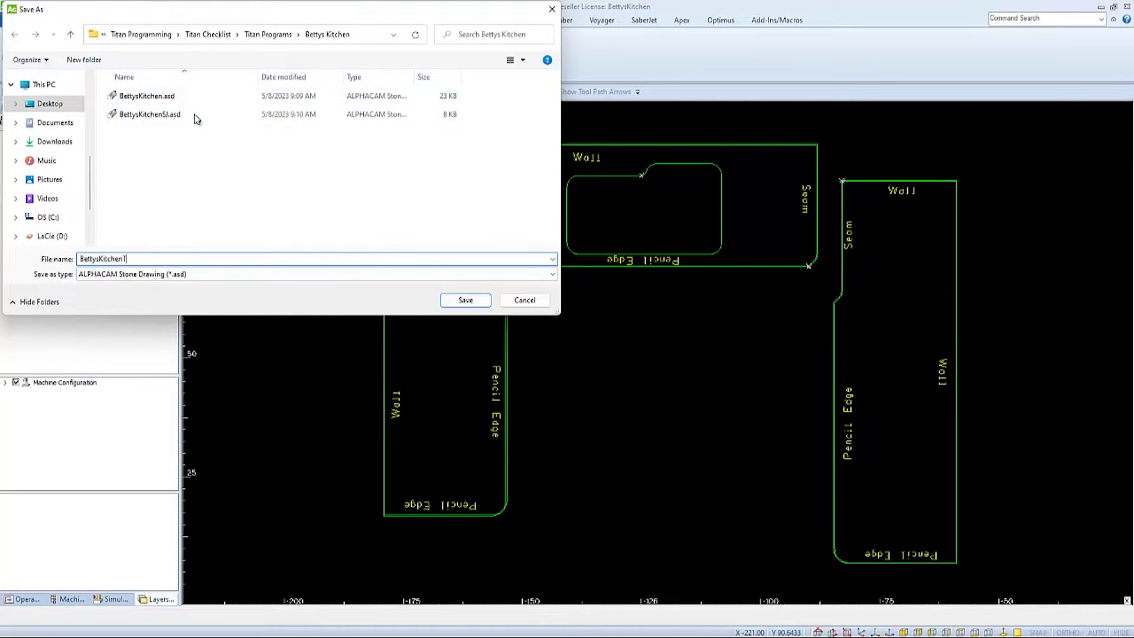
{"action": "left_click", "coordinate": [466, 300]}
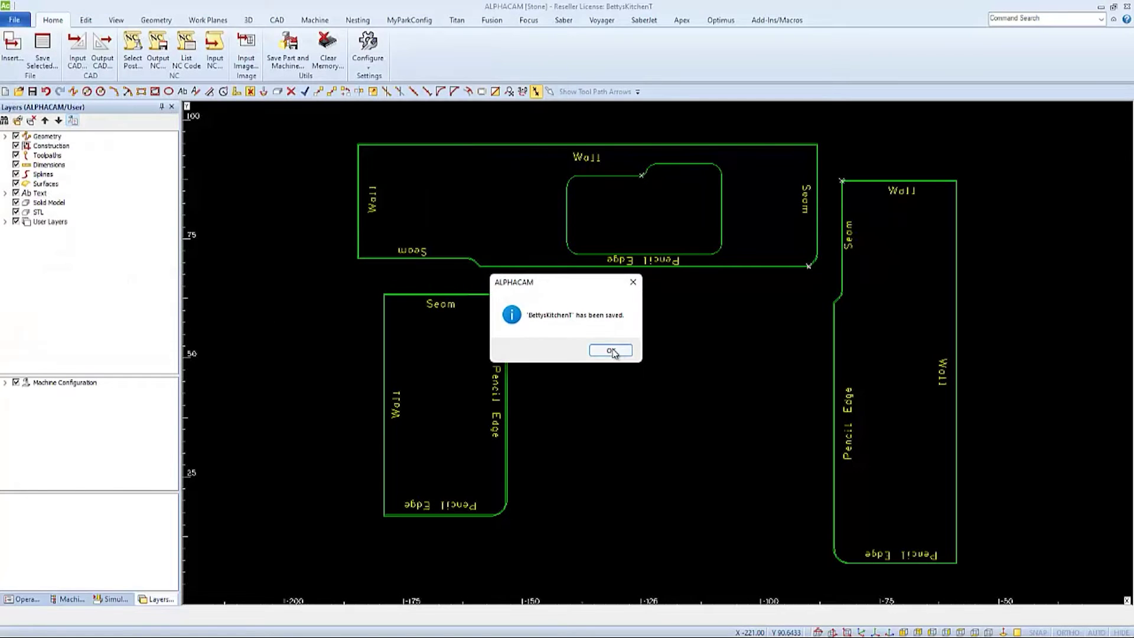
{"action": "left_click", "coordinate": [614, 351]}
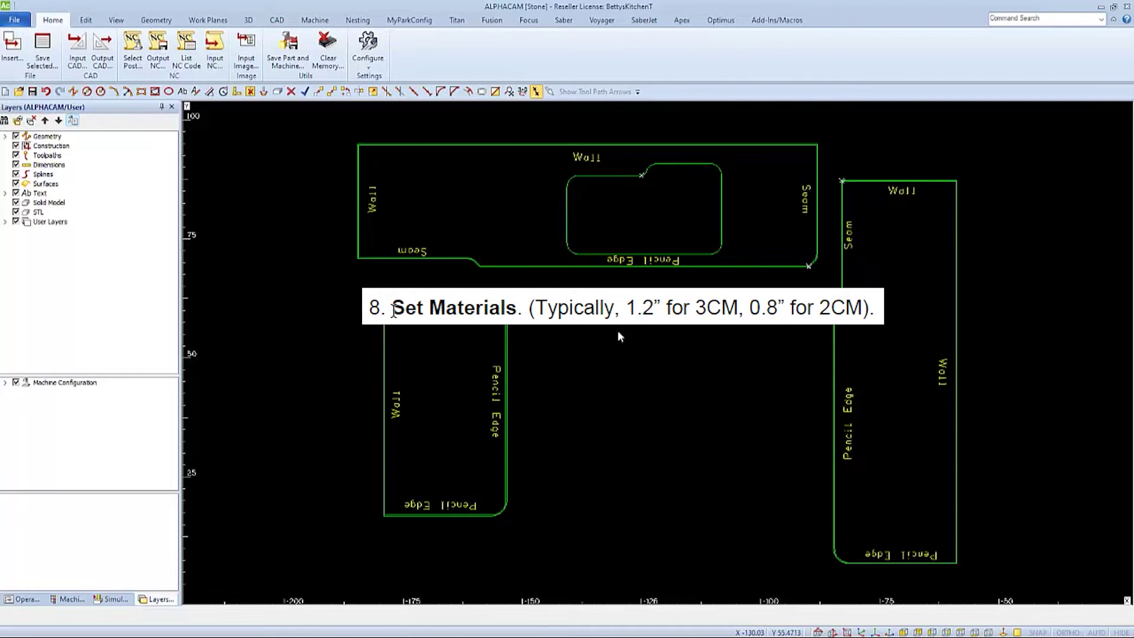
- Set the top part's outer outline as an additional material blank 1.2 thick
{"action": "left_click", "coordinate": [248, 19]}
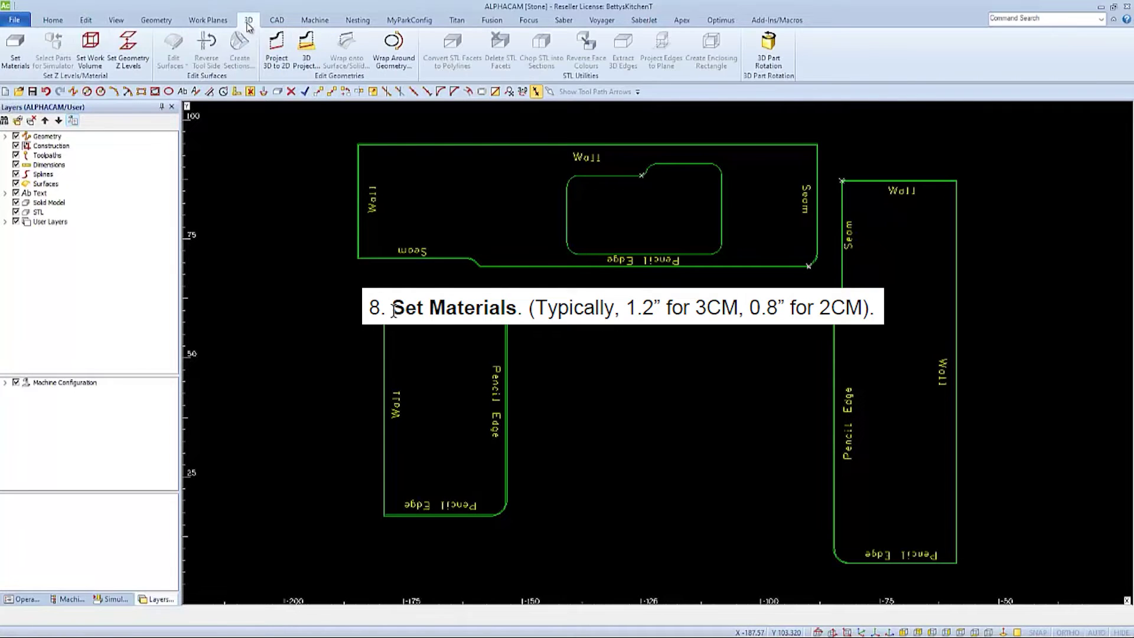
{"action": "left_click", "coordinate": [19, 52]}
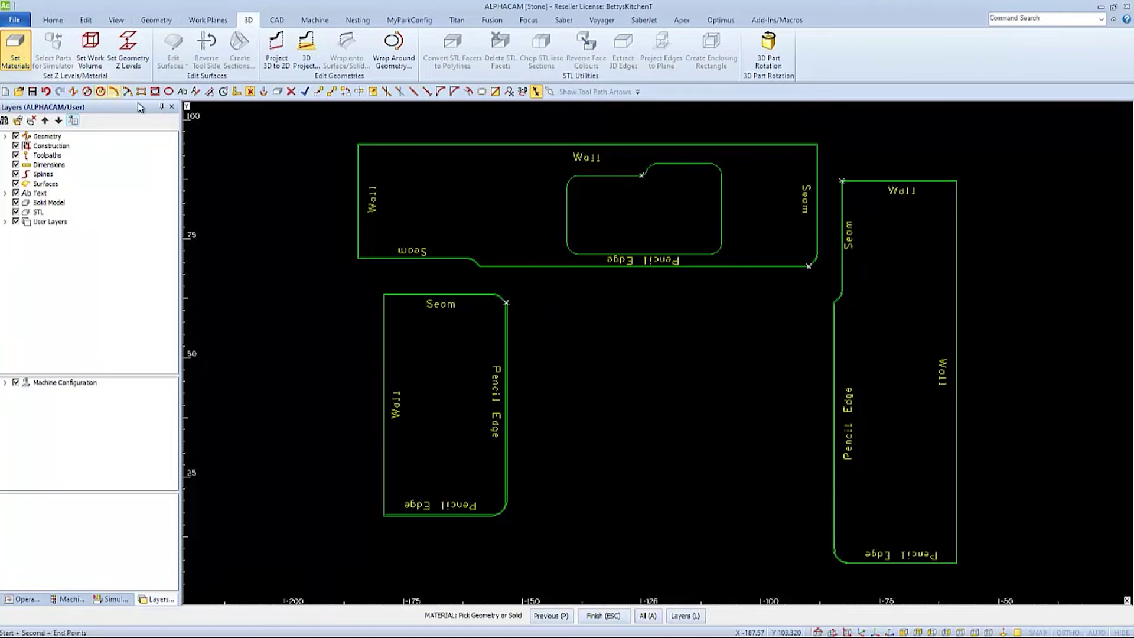
{"action": "scroll", "coordinate": [354, 215], "scroll_direction": "up", "scroll_amount": 3}
{"action": "scroll", "coordinate": [353, 215], "scroll_direction": "up", "scroll_amount": 3}
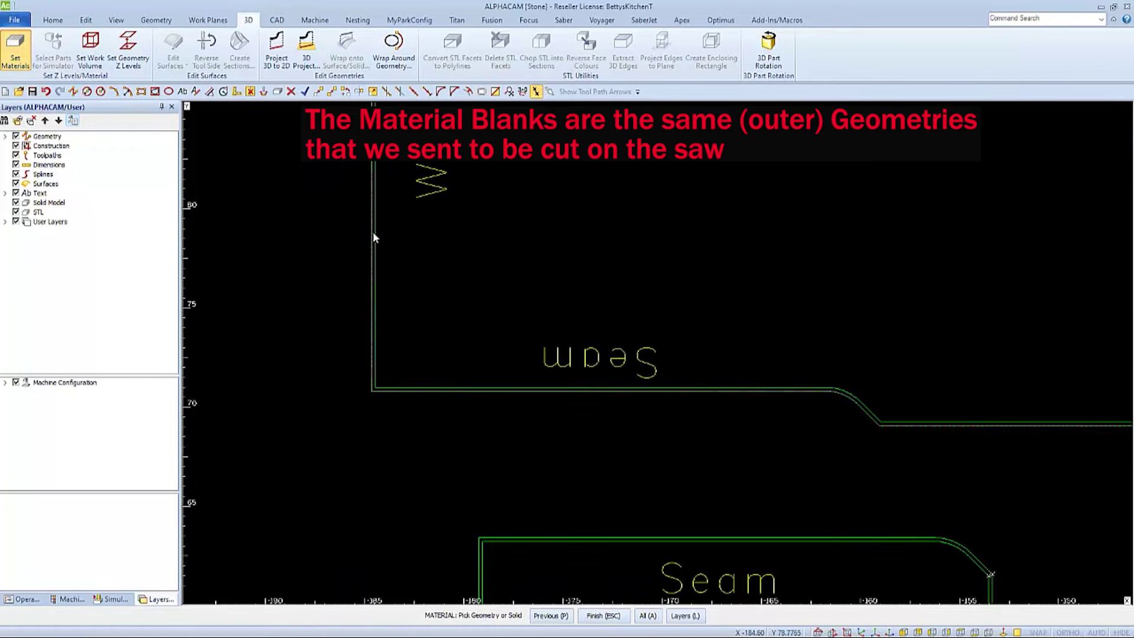
{"action": "left_click", "coordinate": [405, 240]}
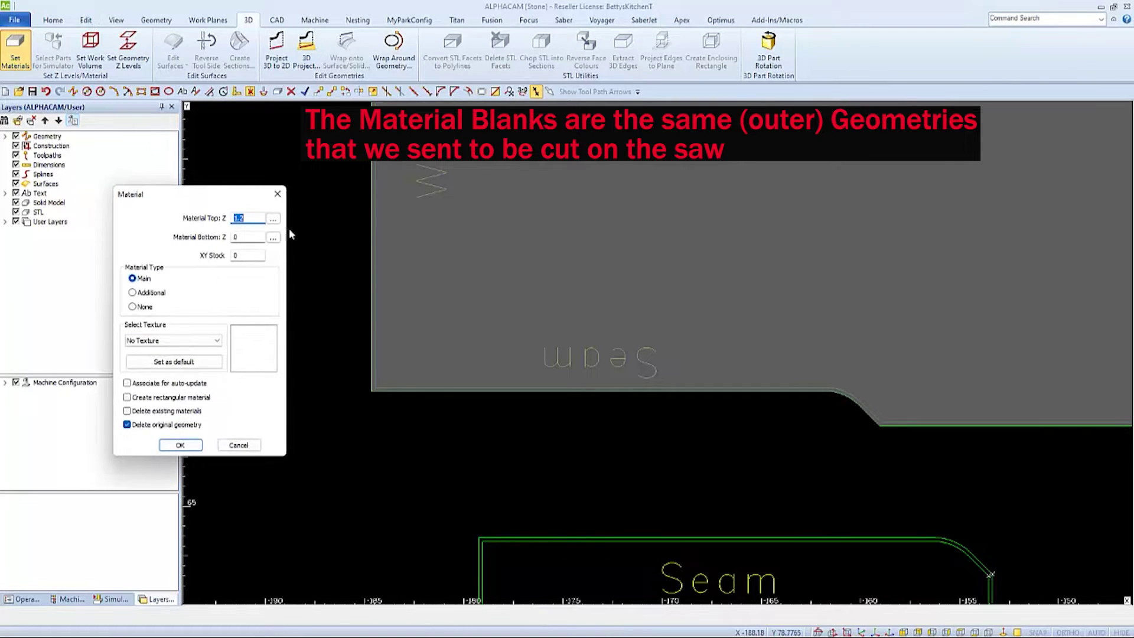
{"action": "type", "text": "1.2"}
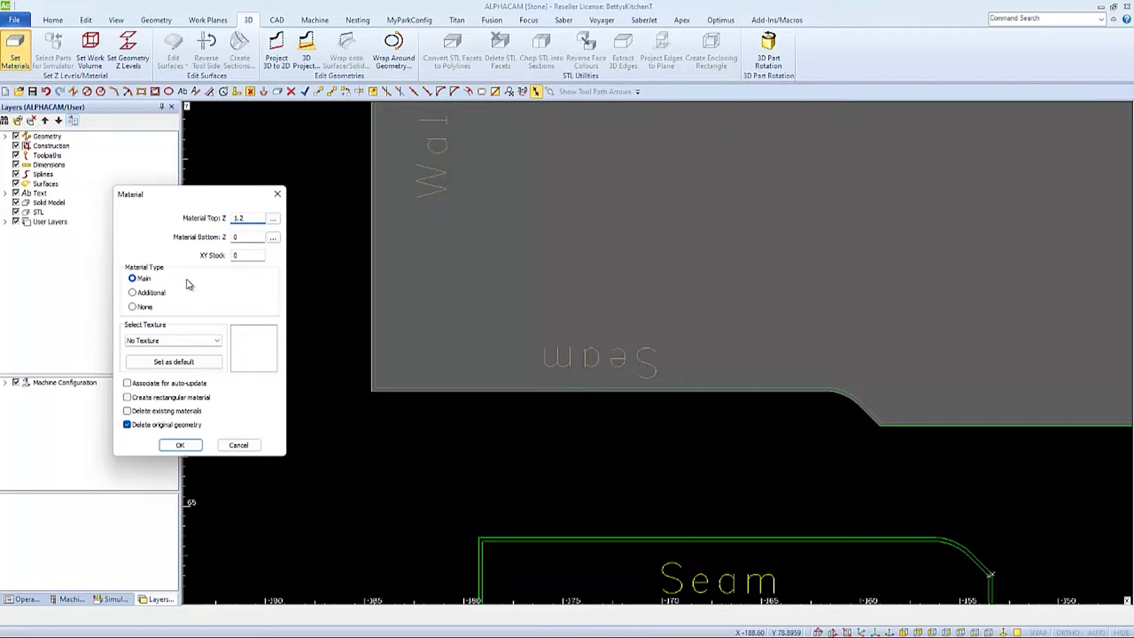
{"action": "left_click", "coordinate": [194, 449]}
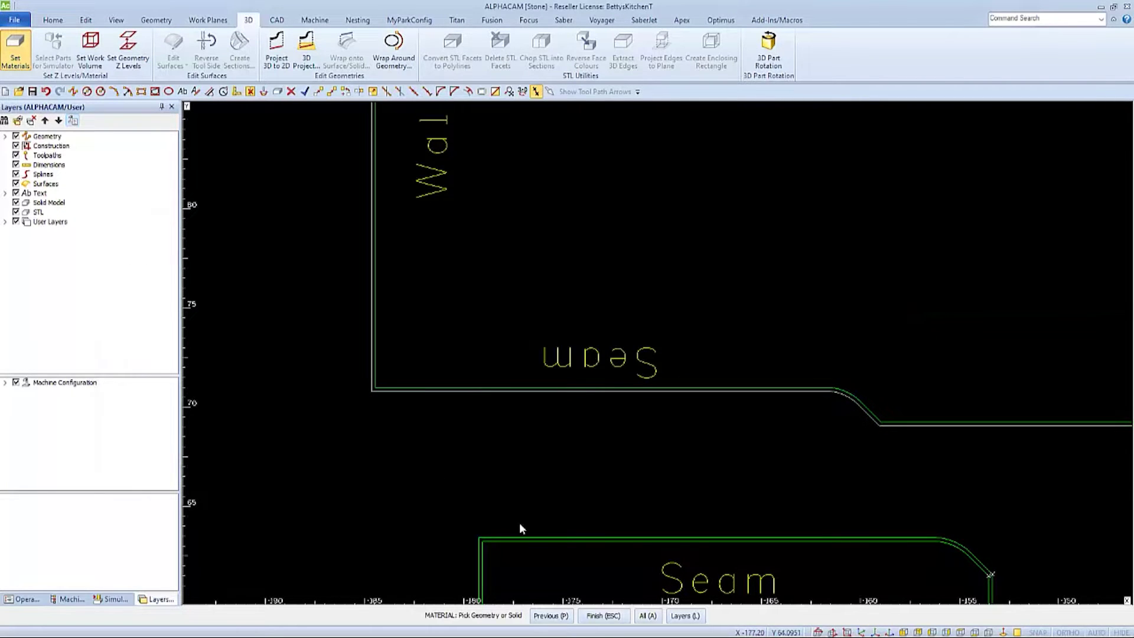
- Add the lower part as material, leaving the sink outline without a blank
{"action": "scroll", "coordinate": [530, 513], "scroll_direction": "down", "scroll_amount": 3}
{"action": "left_click", "coordinate": [545, 504]}
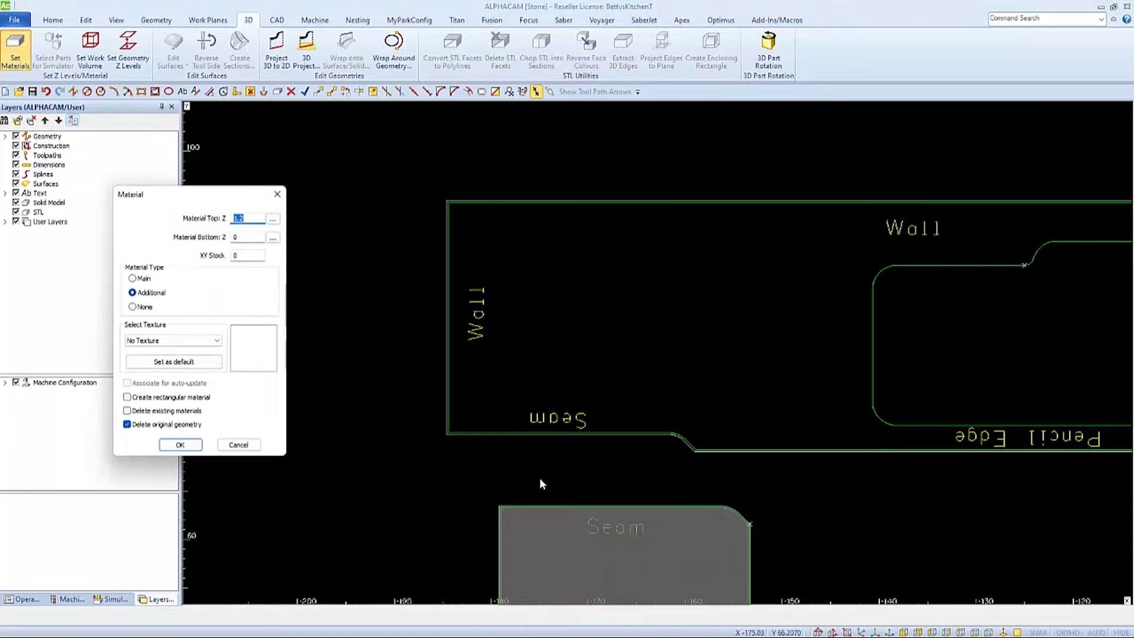
{"action": "left_click", "coordinate": [187, 446]}
{"action": "scroll", "coordinate": [405, 463], "scroll_direction": "down", "scroll_amount": 2}
{"action": "scroll", "coordinate": [745, 501], "scroll_direction": "up", "scroll_amount": 2}
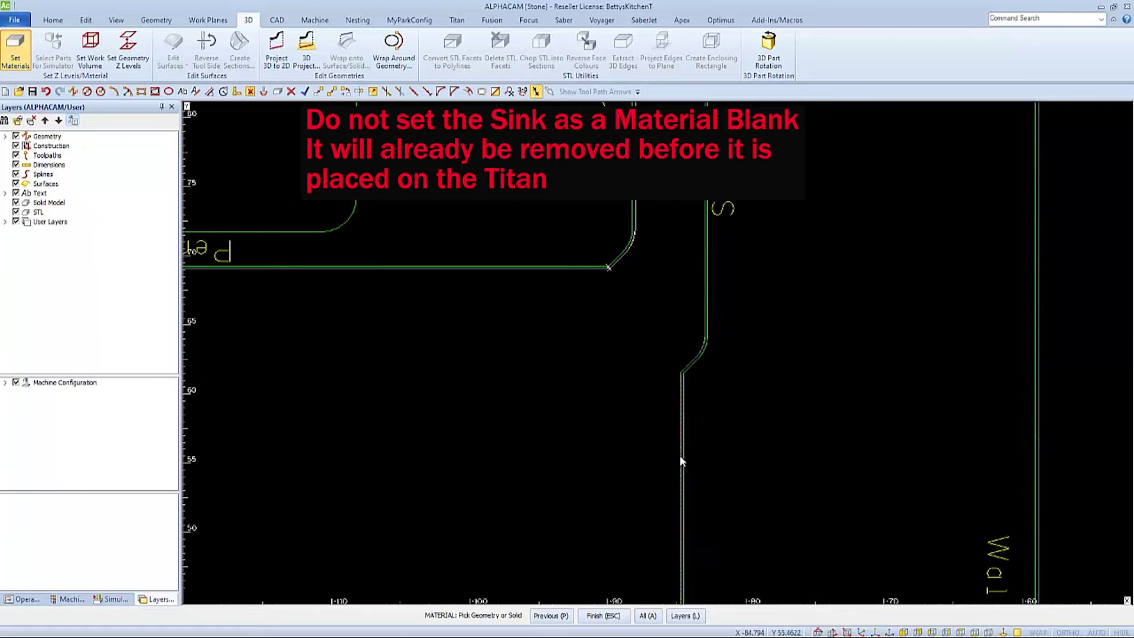
{"action": "left_click", "coordinate": [594, 441]}
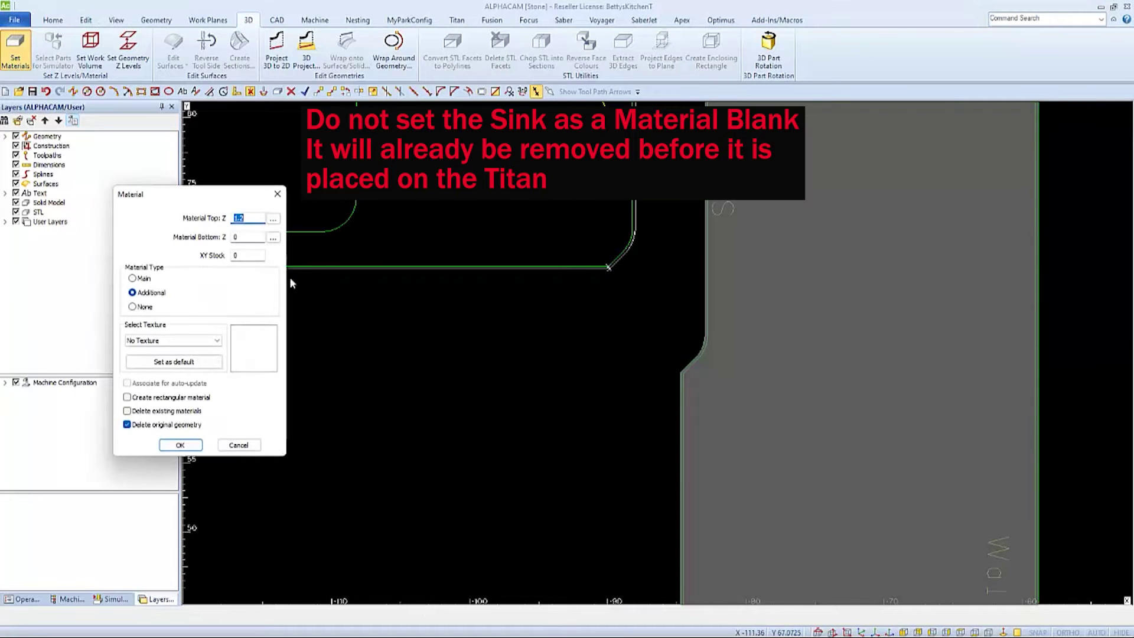
{"action": "left_click", "coordinate": [181, 445]}
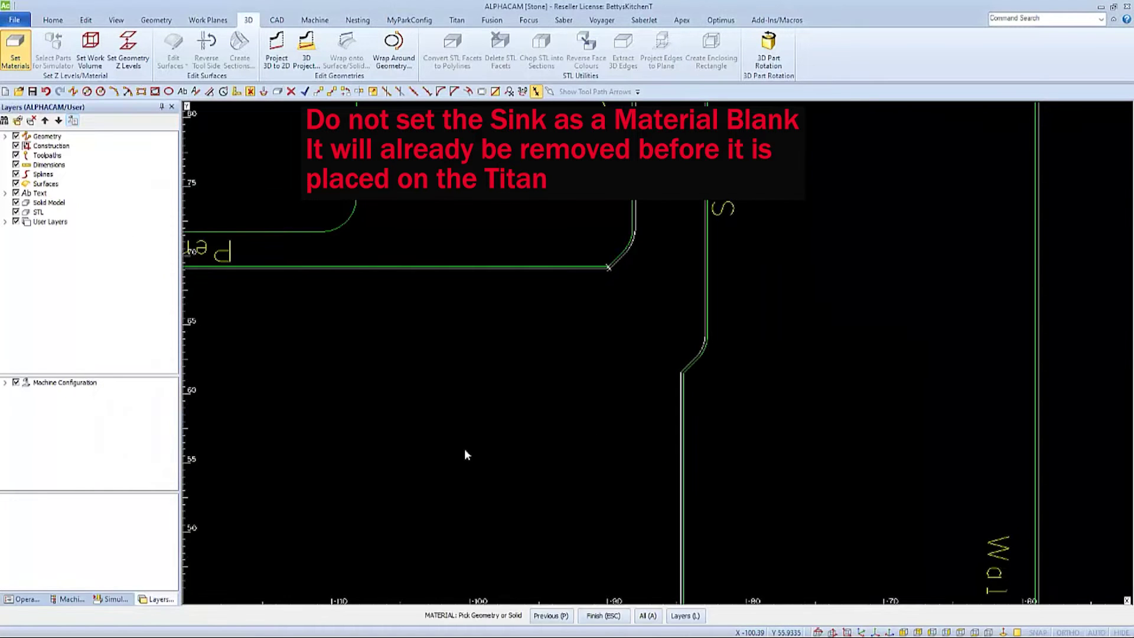
{"action": "key", "text": "Escape"}
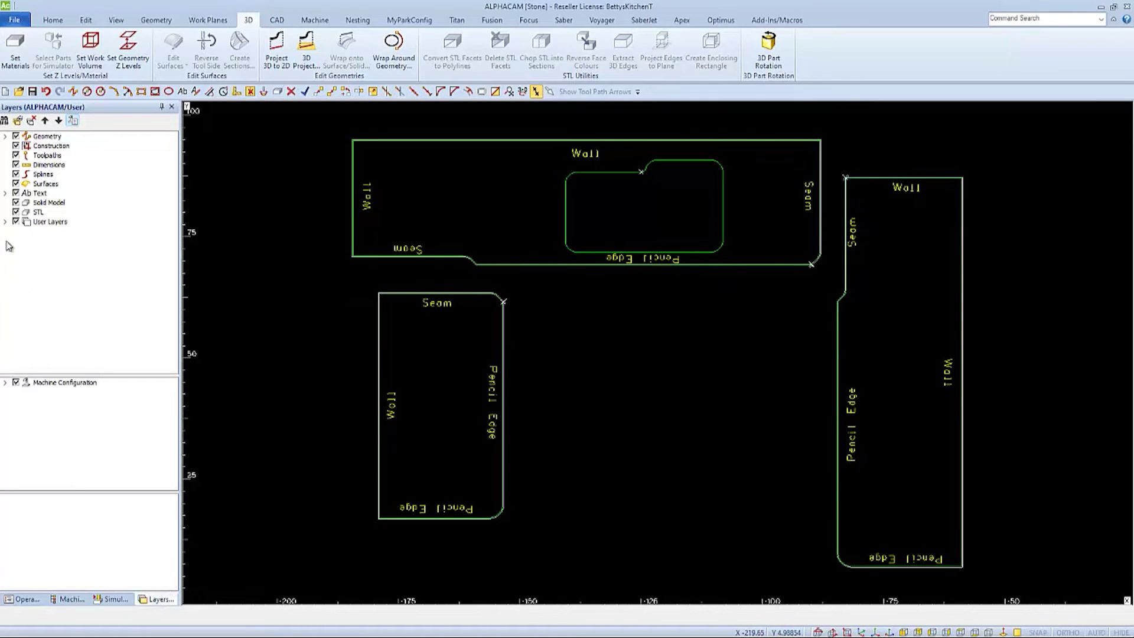
- Expand User Layers and switch off the Materials layer
{"action": "left_click", "coordinate": [5, 222]}
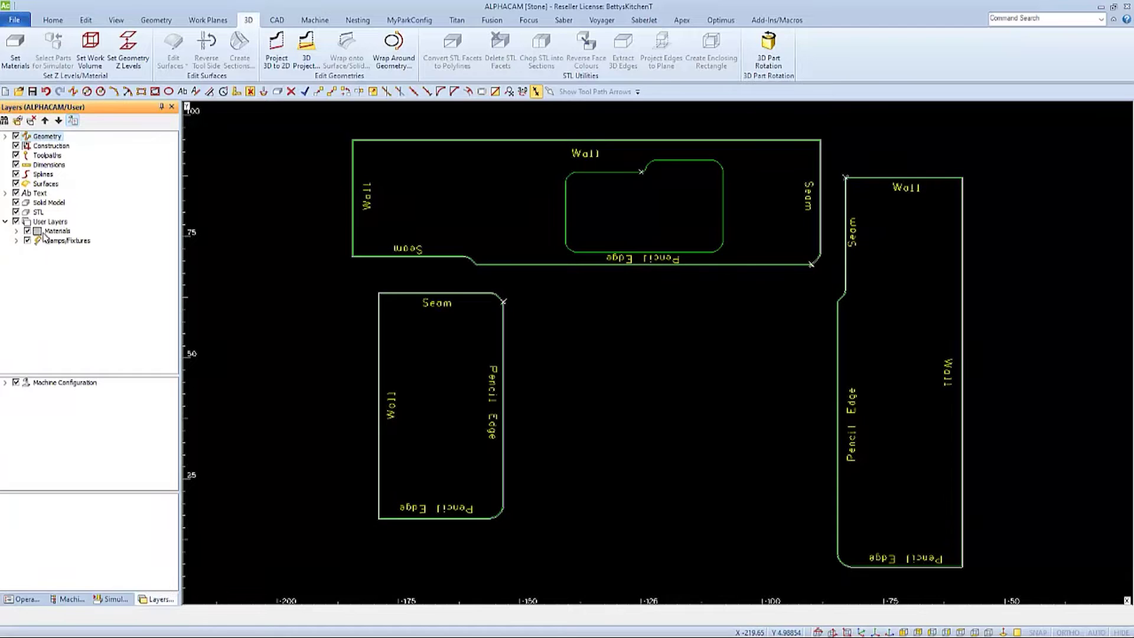
{"action": "left_click", "coordinate": [28, 231]}
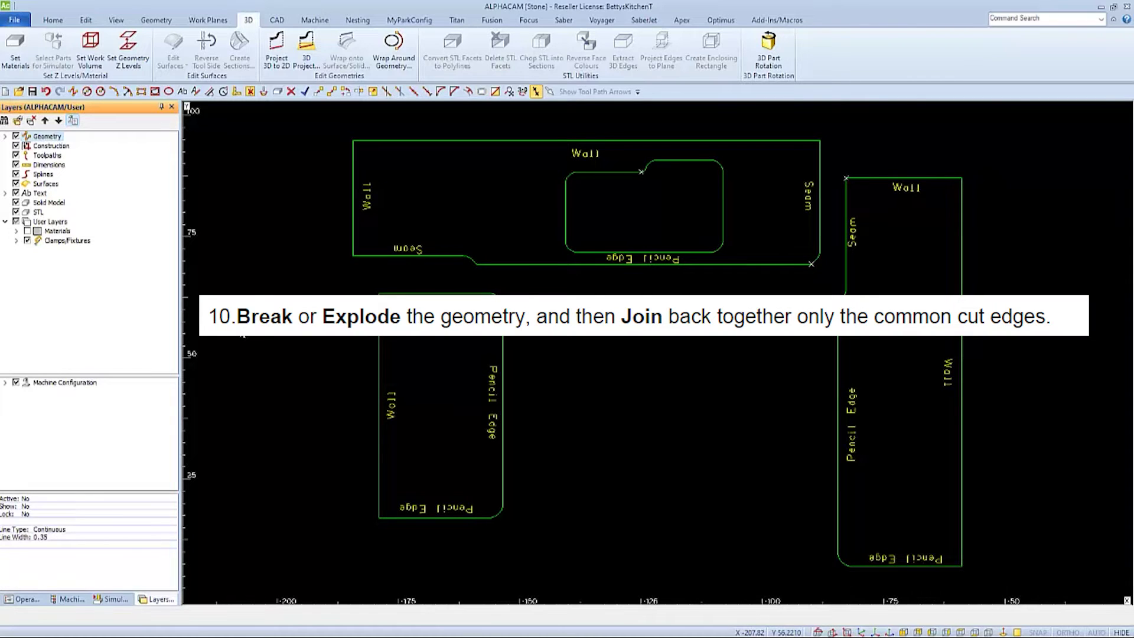
- Break the top, lower-left and right part outlines individually at their seam and wall corners
{"action": "left_click", "coordinate": [85, 19]}
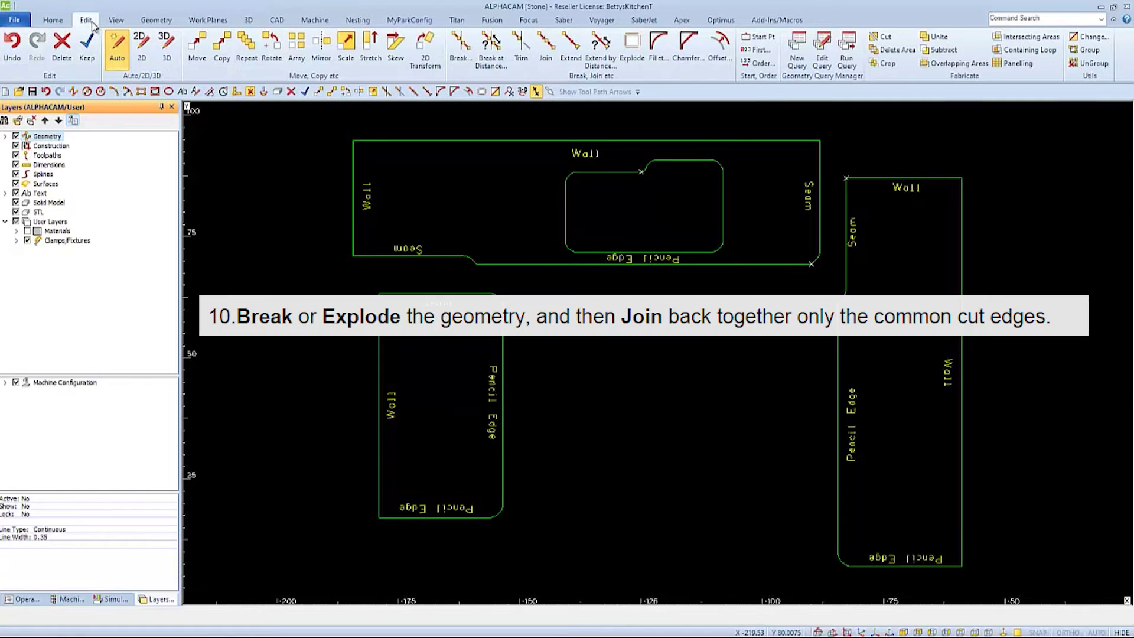
{"action": "left_click", "coordinate": [461, 51]}
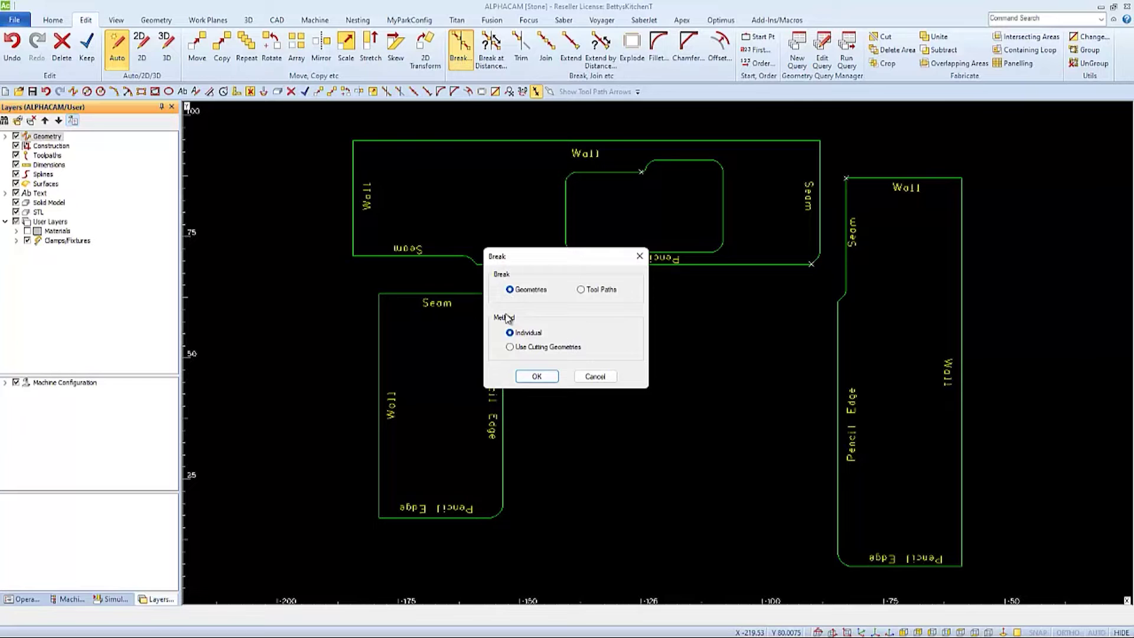
{"action": "left_click", "coordinate": [536, 377]}
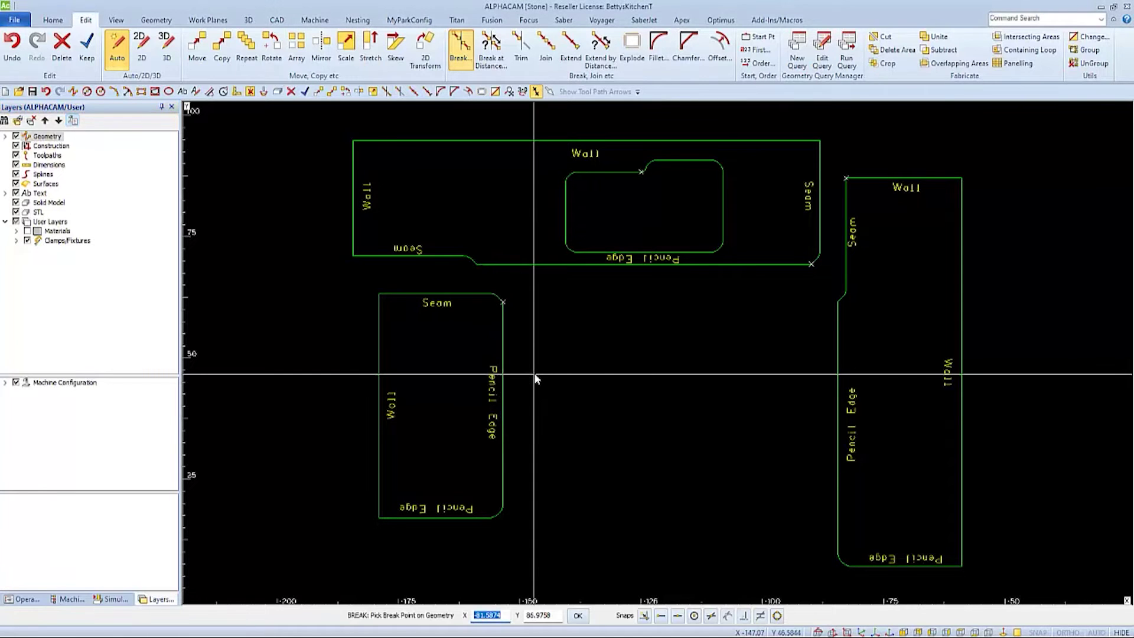
{"action": "left_click", "coordinate": [365, 256]}
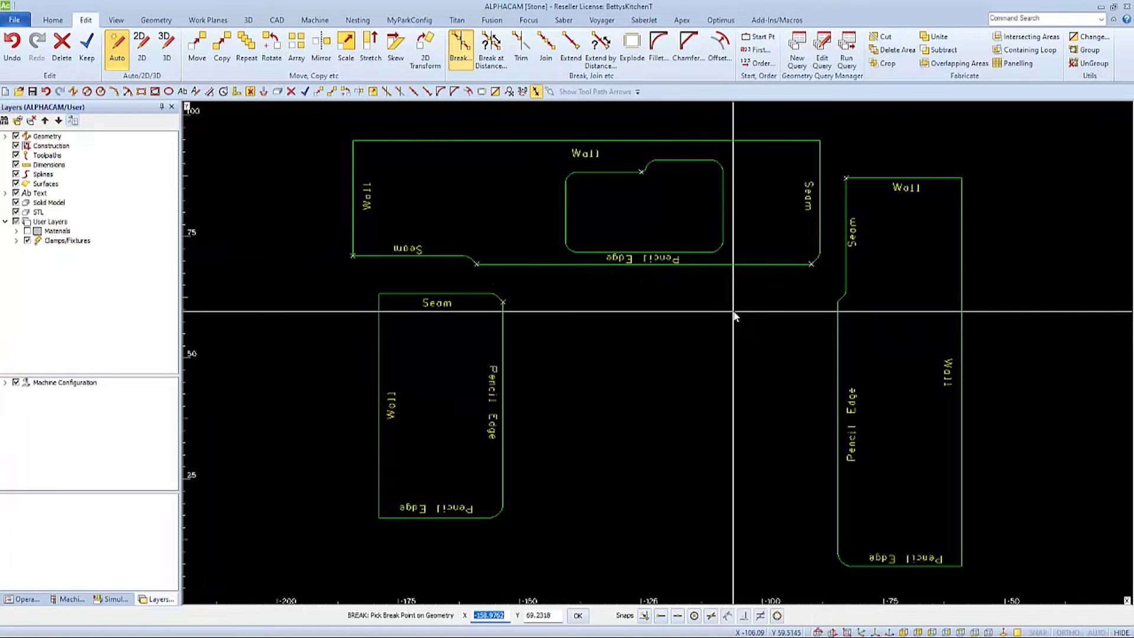
{"action": "left_click", "coordinate": [821, 141]}
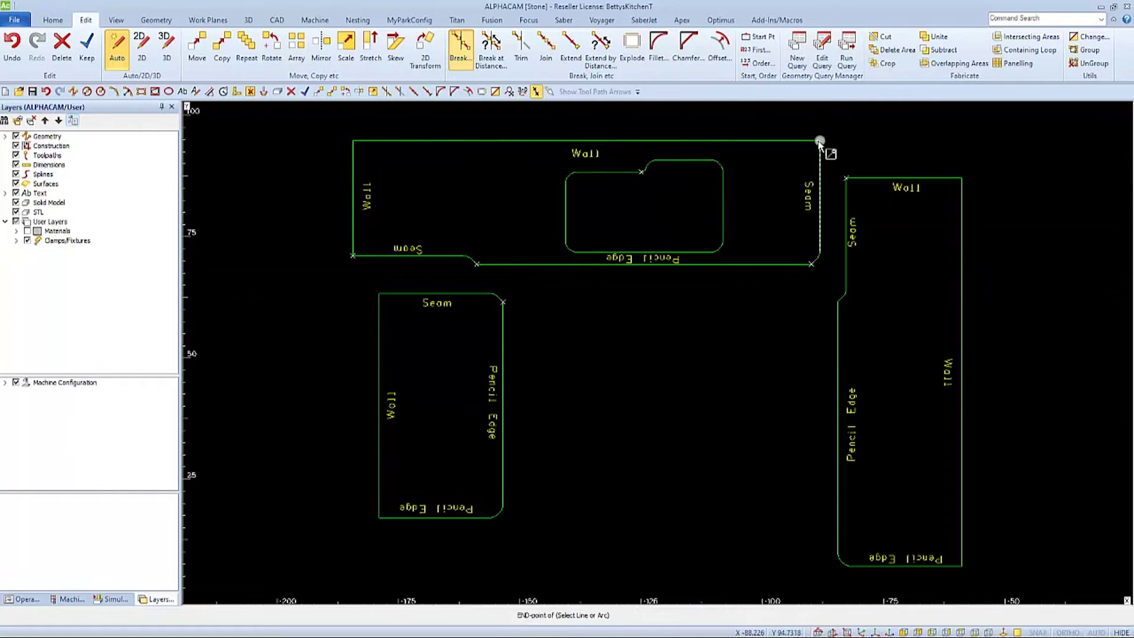
{"action": "left_click", "coordinate": [385, 299]}
{"action": "left_click", "coordinate": [390, 514]}
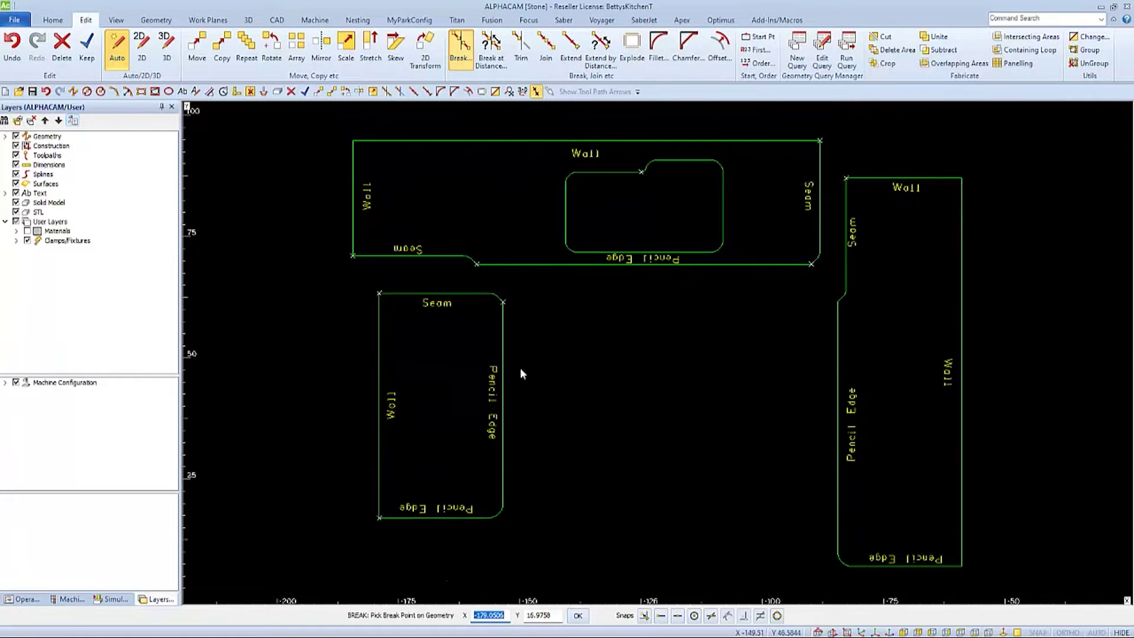
{"action": "left_click", "coordinate": [839, 302]}
{"action": "left_click", "coordinate": [963, 567]}
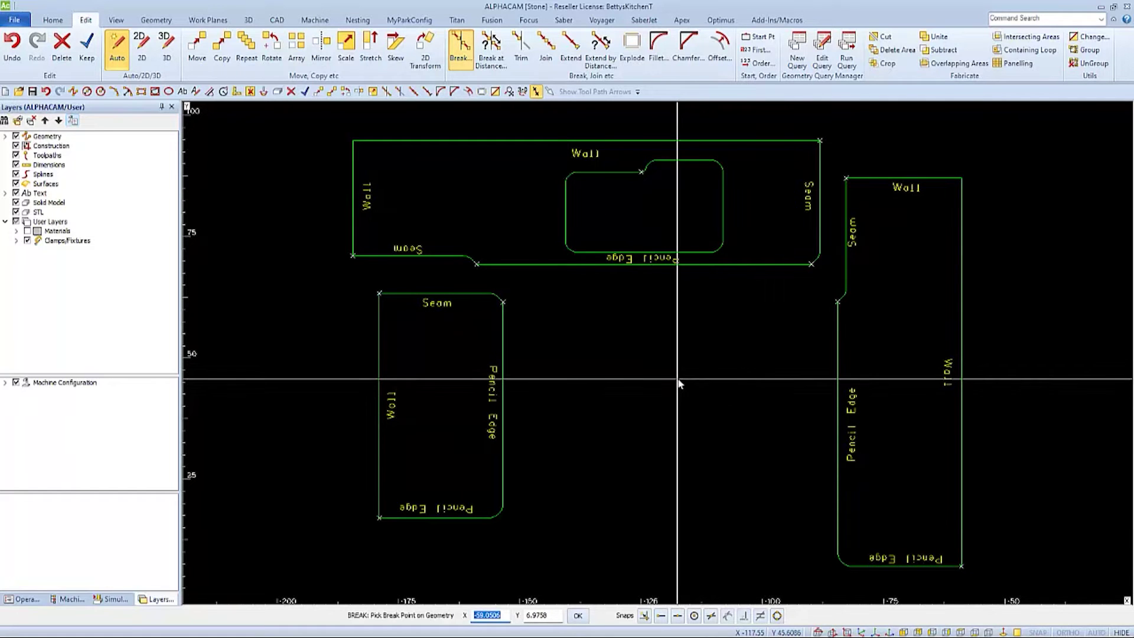
{"action": "right_click", "coordinate": [679, 378]}
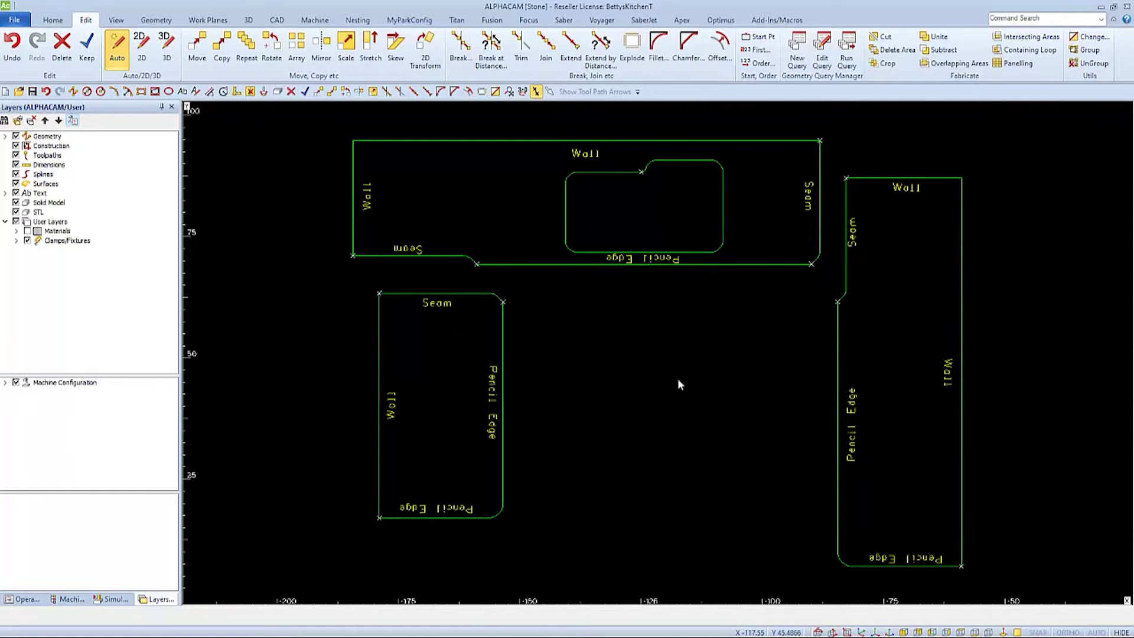
- Make the Materials layer visible and save the drawing over BettysKitchenT
{"action": "left_click", "coordinate": [27, 232]}
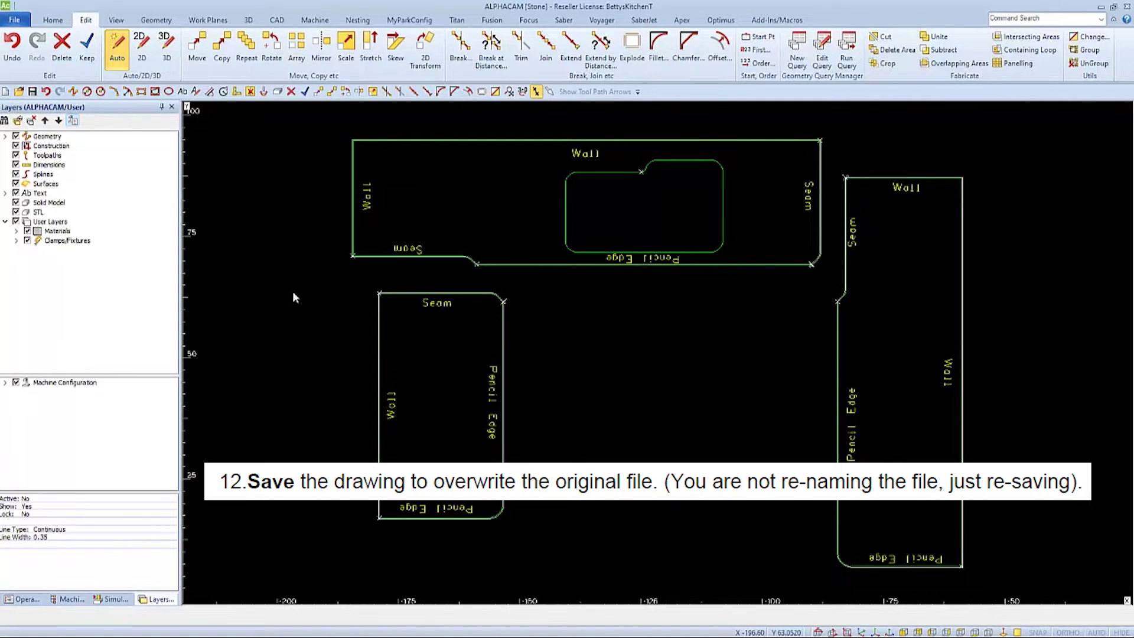
{"action": "left_click", "coordinate": [14, 21]}
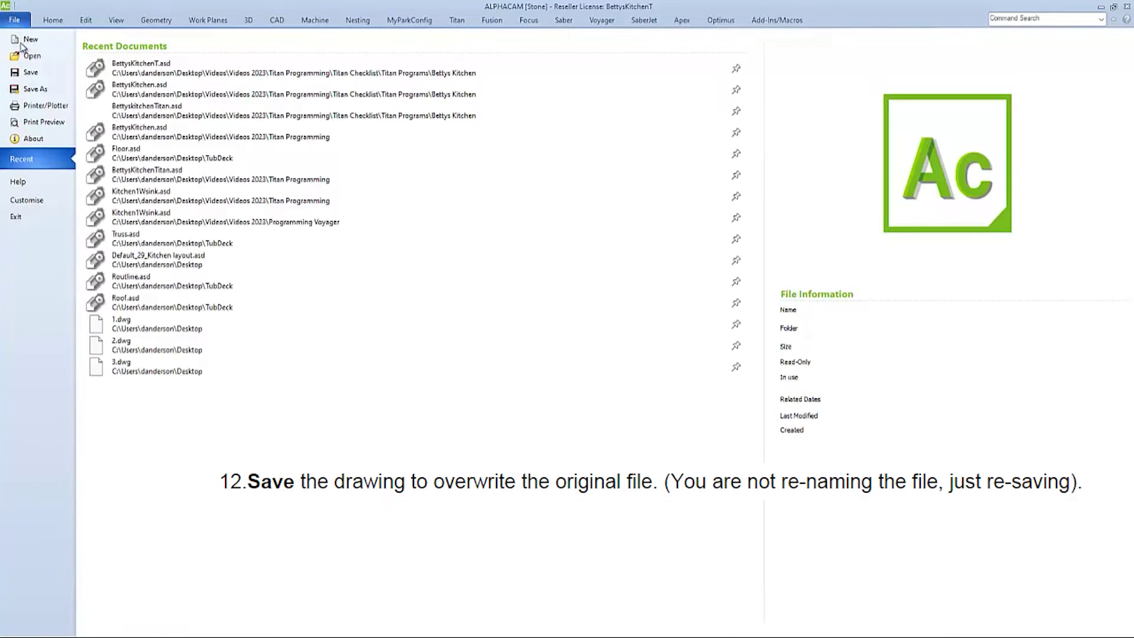
{"action": "left_click", "coordinate": [33, 83]}
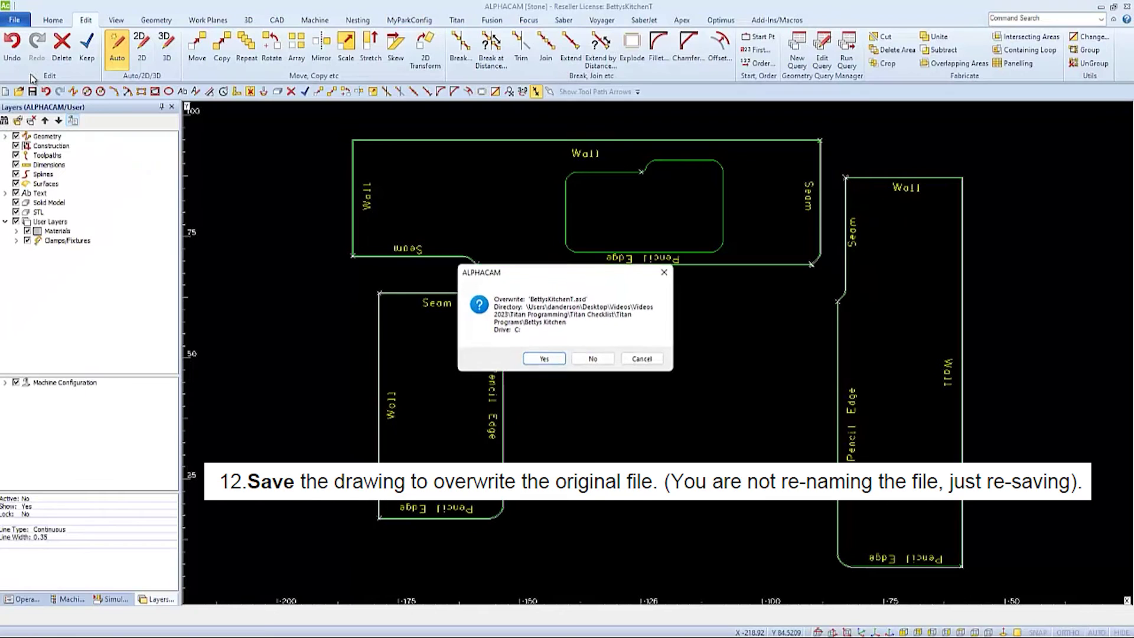
{"action": "left_click", "coordinate": [545, 360]}
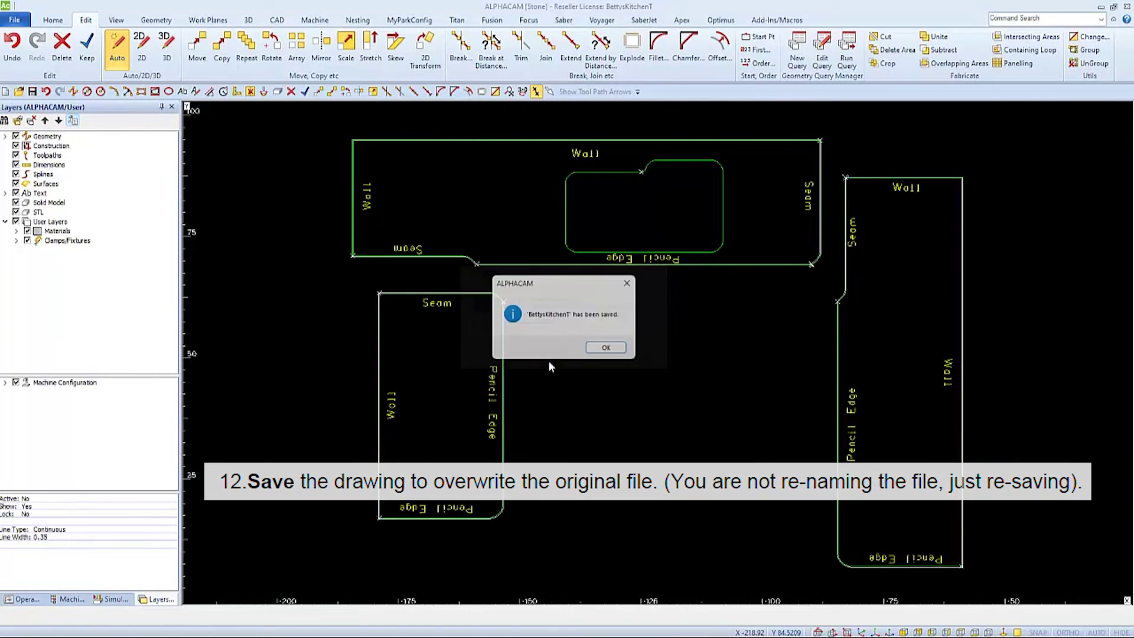
{"action": "left_click", "coordinate": [606, 348]}
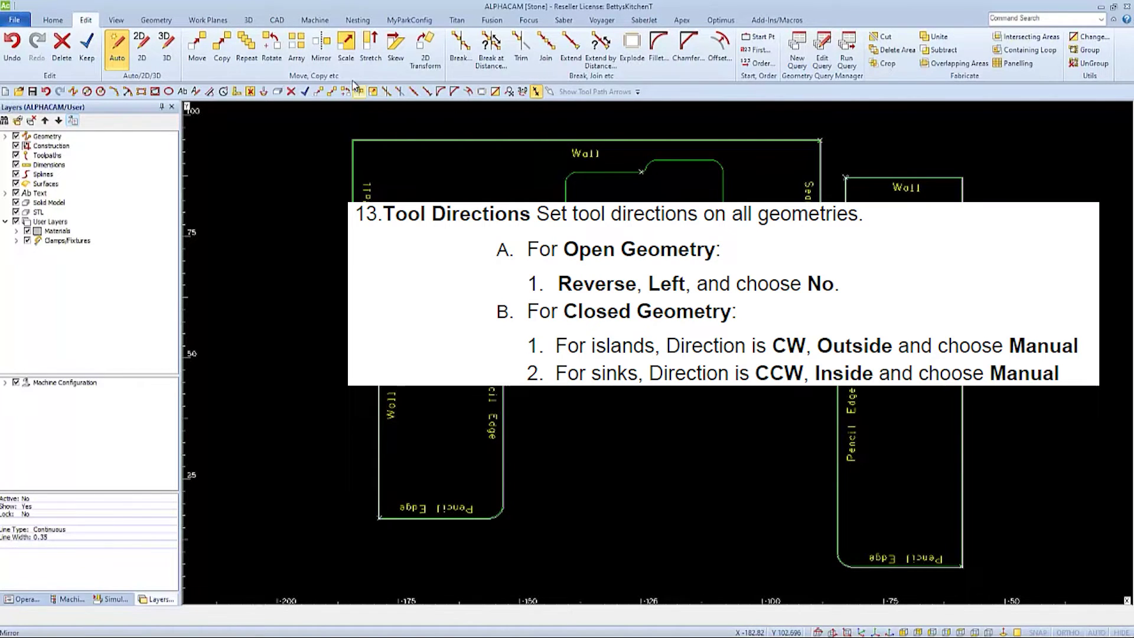
- In Tool Directions, set Open Geometries to Reverse direction with the tool on the Left
{"action": "left_click", "coordinate": [316, 21]}
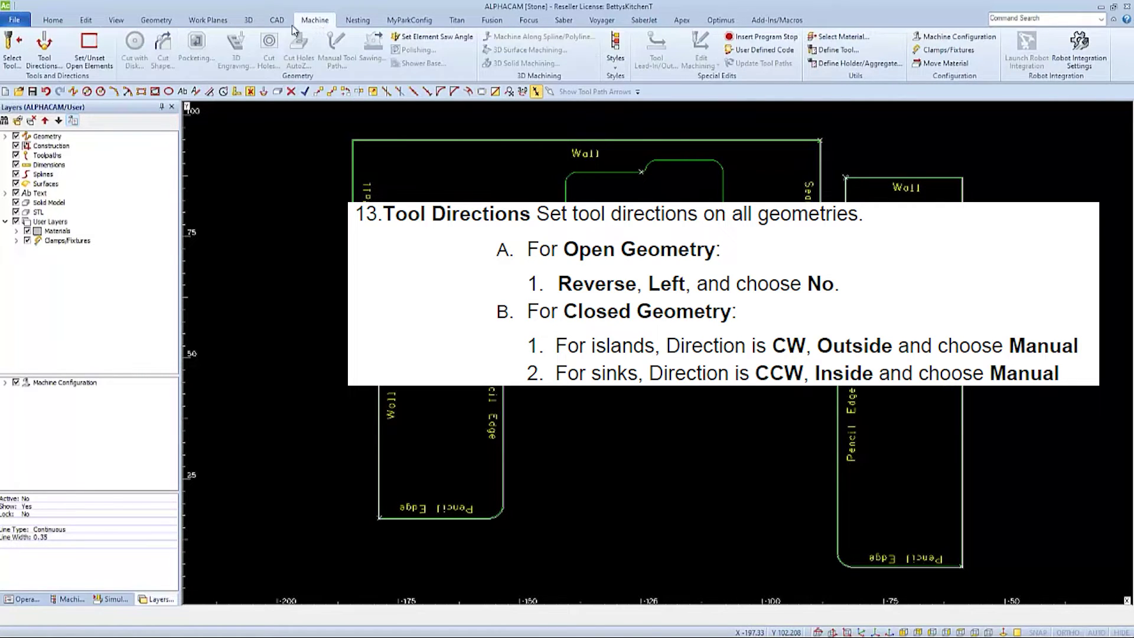
{"action": "left_click", "coordinate": [39, 49]}
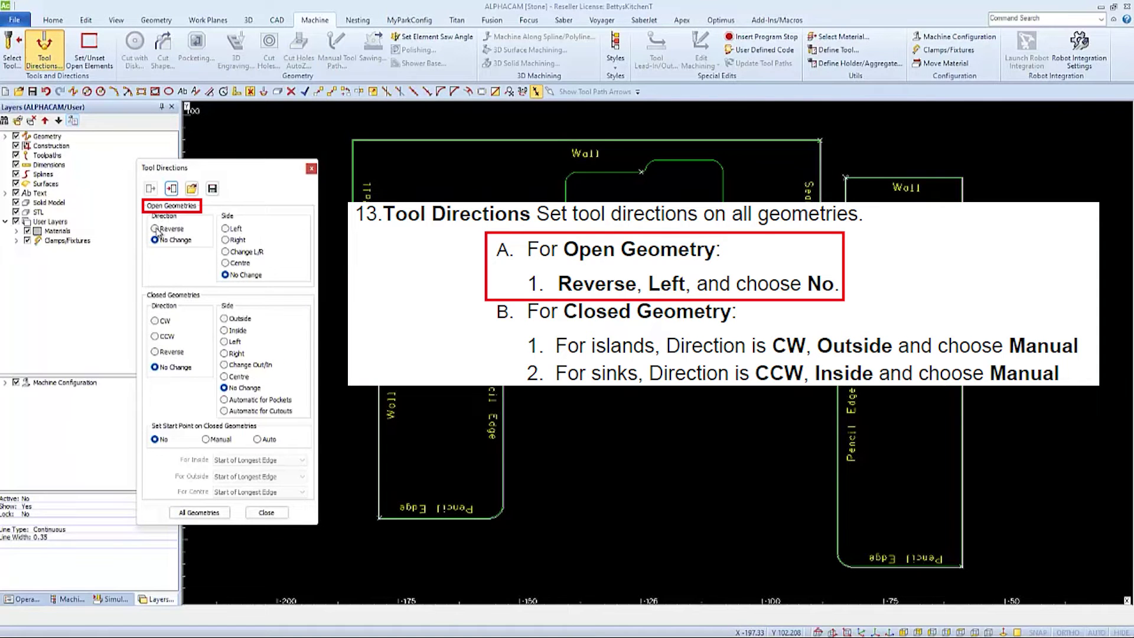
{"action": "left_click", "coordinate": [155, 230]}
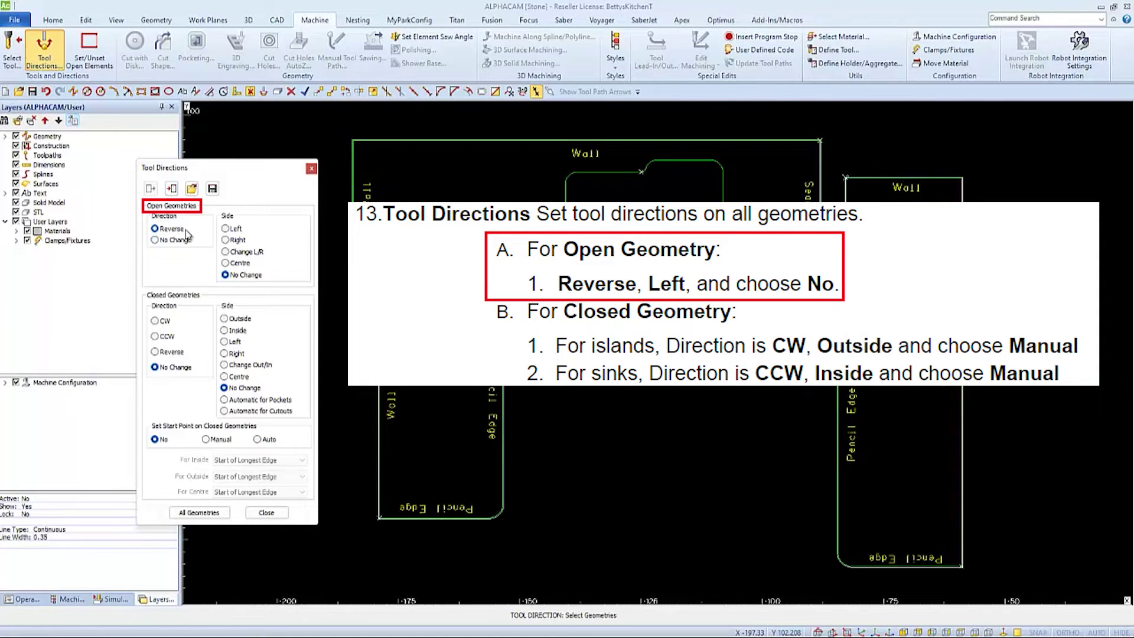
{"action": "left_click", "coordinate": [225, 231]}
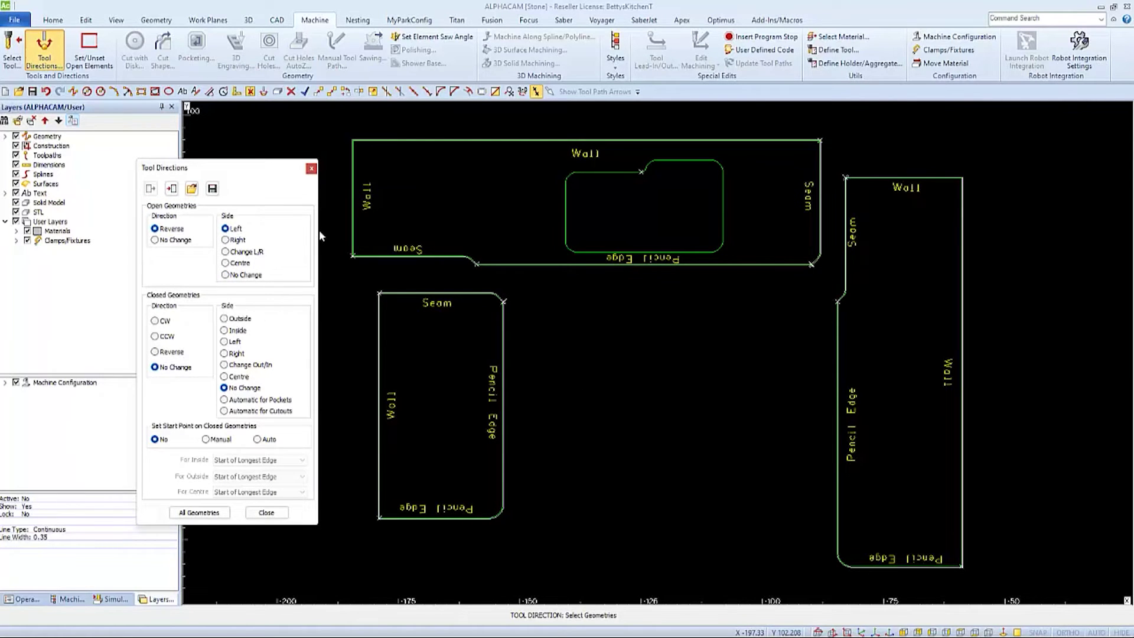
- Apply the direction to every open edge: seam, pencil and wall edges of all three parts
{"action": "left_click", "coordinate": [353, 195]}
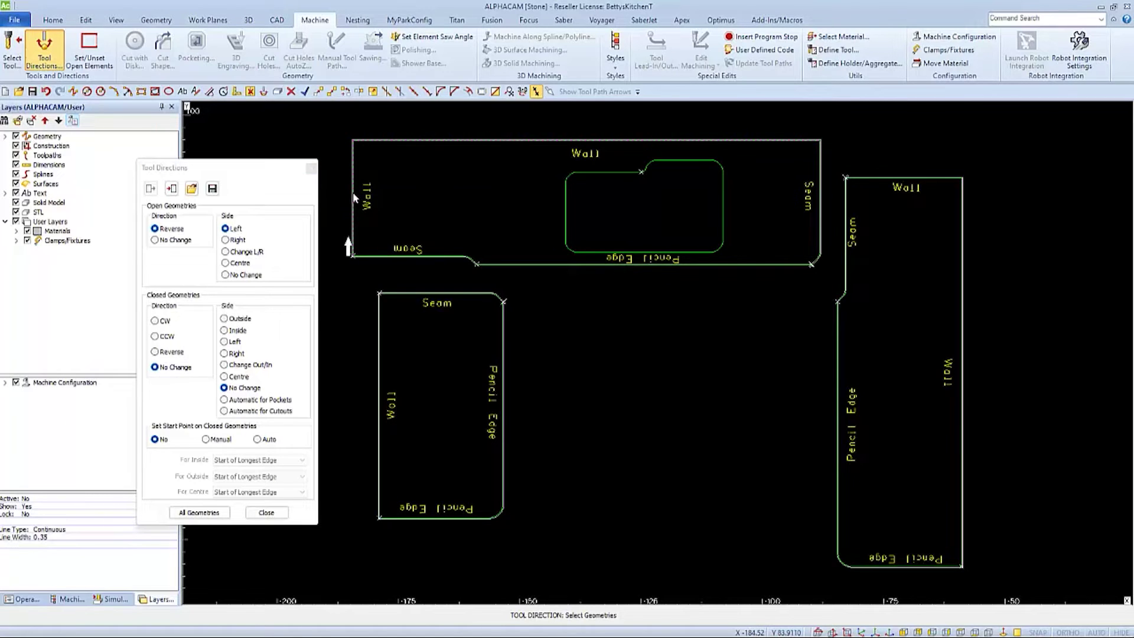
{"action": "left_click", "coordinate": [392, 253]}
{"action": "left_click", "coordinate": [537, 264]}
{"action": "left_click", "coordinate": [819, 161]}
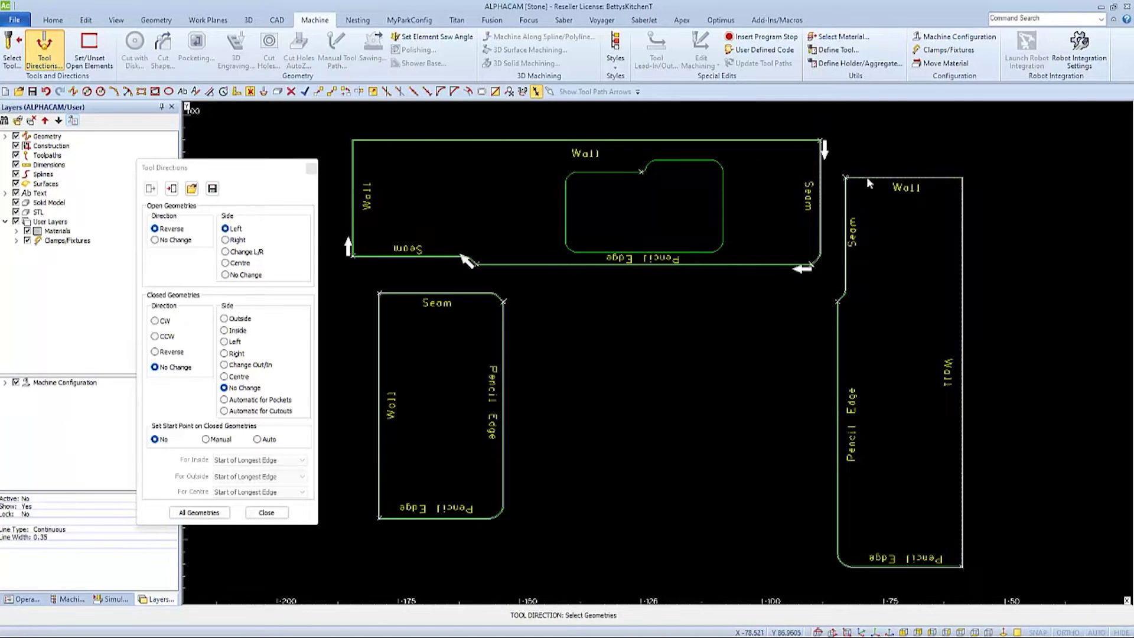
{"action": "left_click", "coordinate": [849, 224]}
{"action": "left_click", "coordinate": [878, 563]}
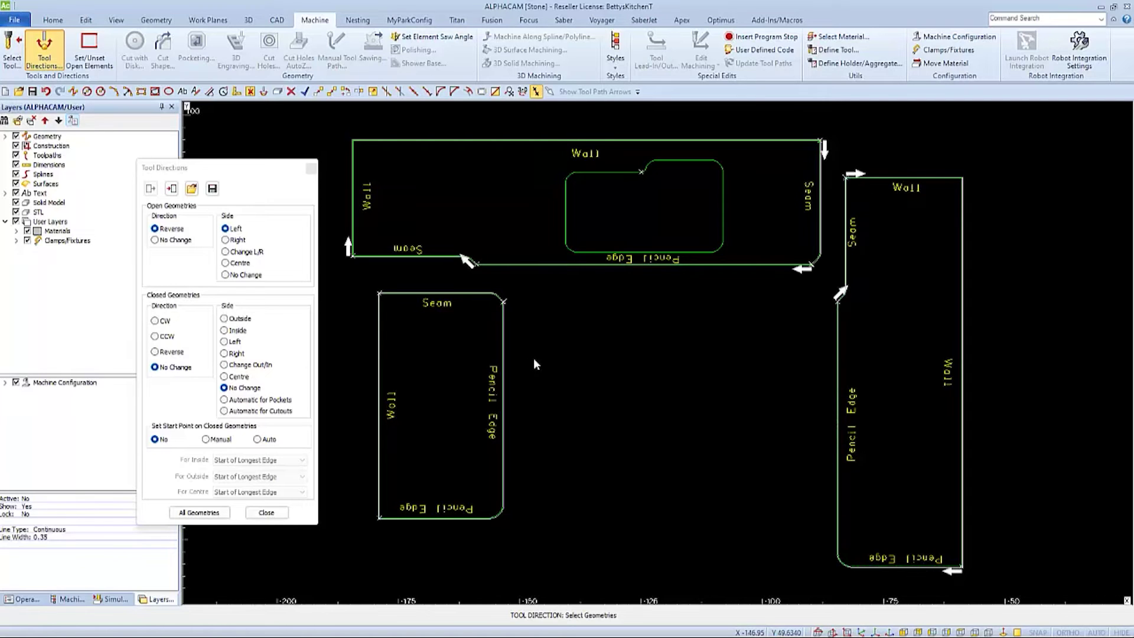
{"action": "left_click", "coordinate": [502, 356]}
{"action": "left_click", "coordinate": [492, 297]}
{"action": "left_click", "coordinate": [398, 386]}
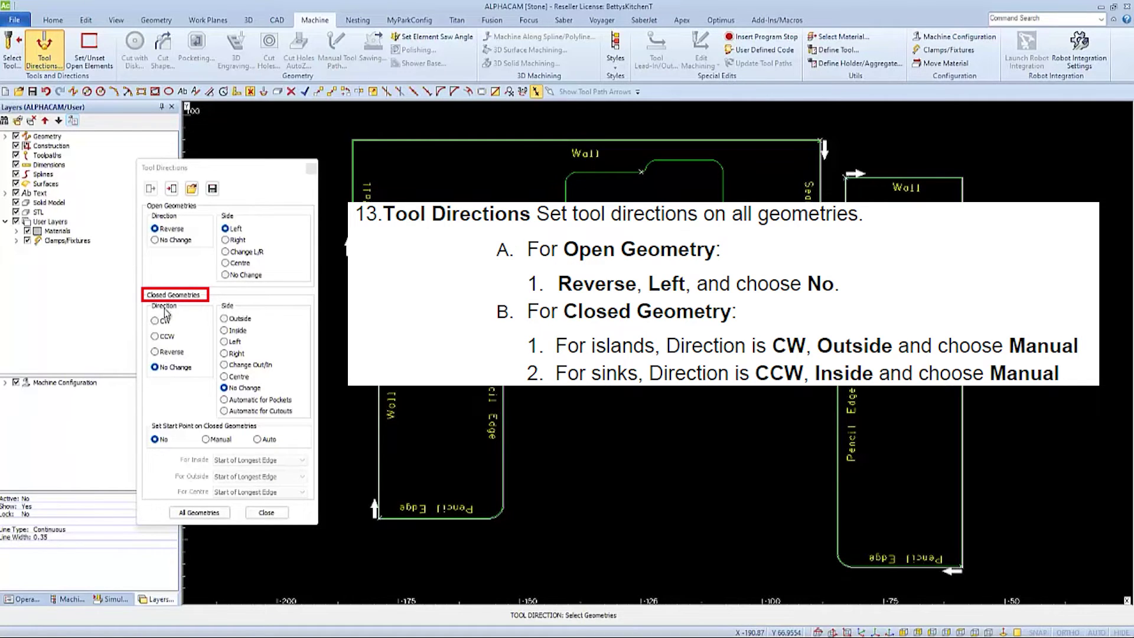
- Set the sink cutout to CCW, Inside, with a manual start point picked on its edge
{"action": "left_click", "coordinate": [155, 336]}
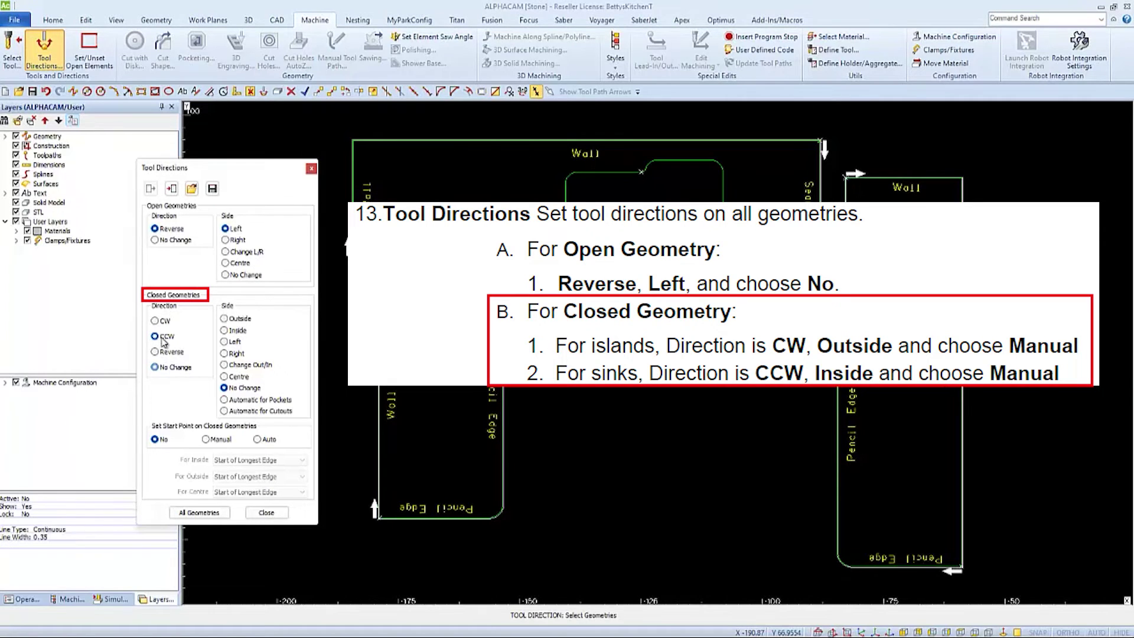
{"action": "left_click", "coordinate": [224, 331]}
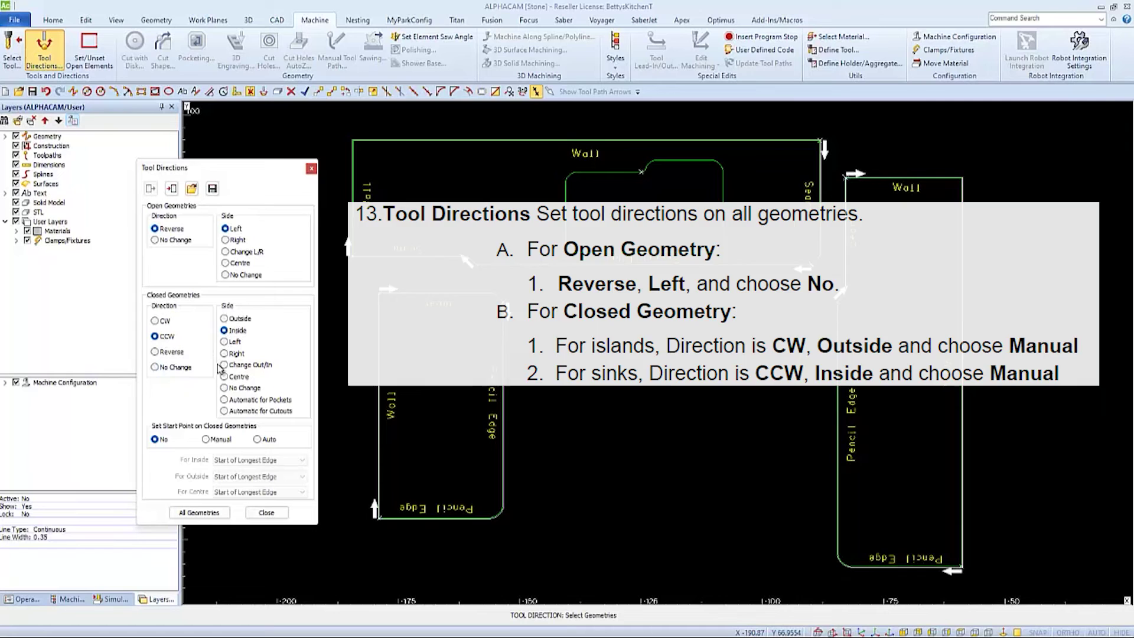
{"action": "left_click", "coordinate": [205, 440]}
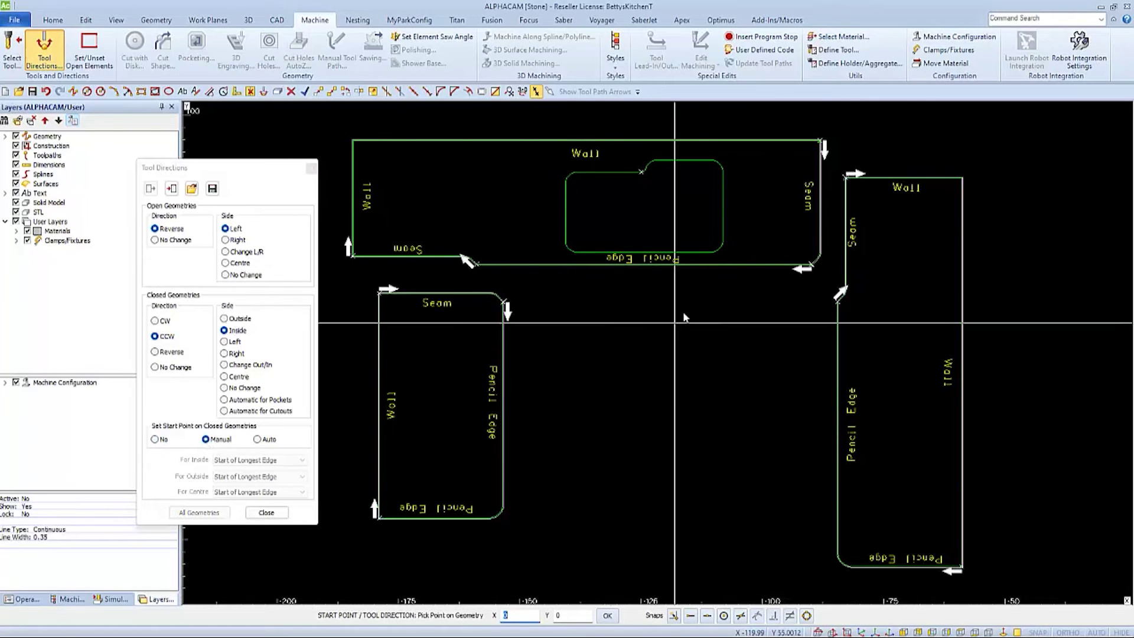
{"action": "left_click", "coordinate": [723, 205]}
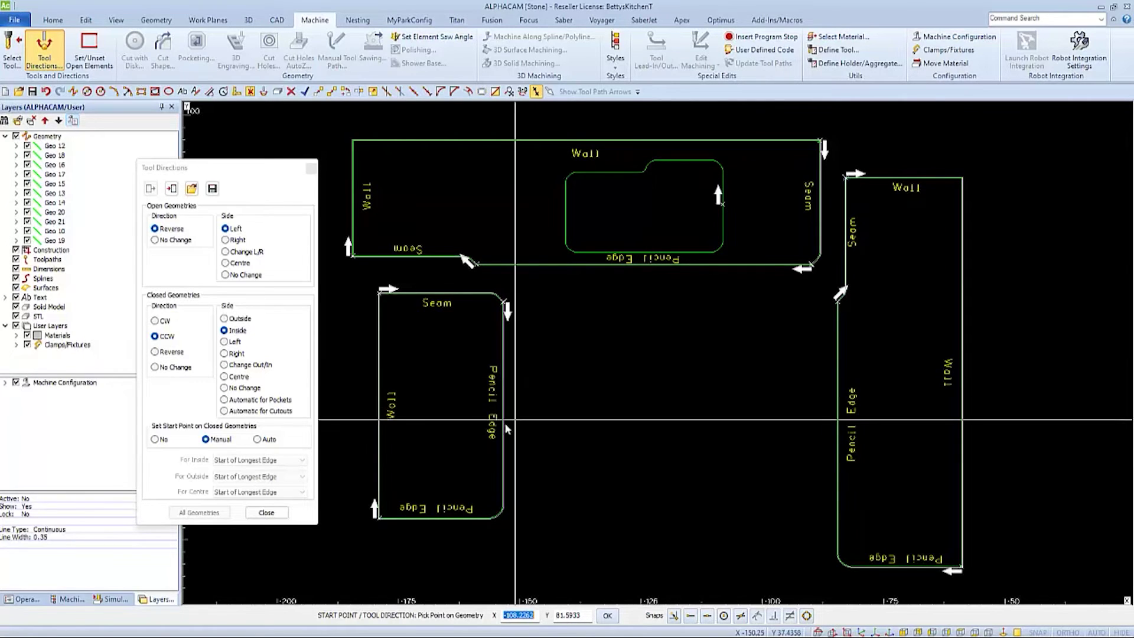
{"action": "left_click", "coordinate": [266, 513]}
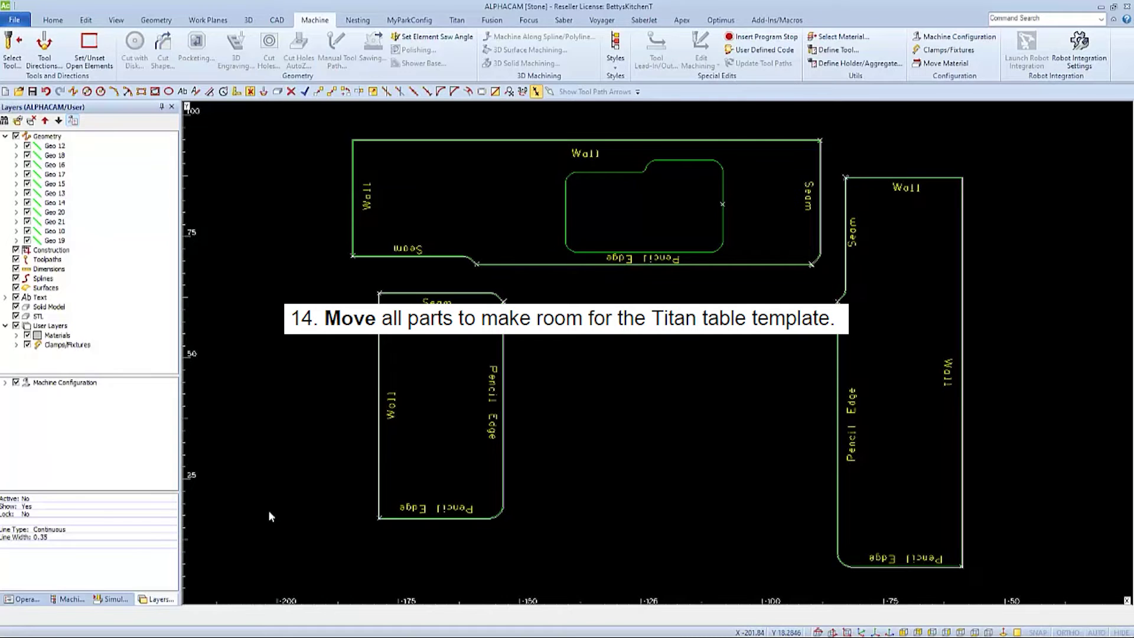
- Select Titan 3700 as the machine profile from the Titan add-in
{"action": "scroll", "coordinate": [269, 510], "scroll_direction": "down", "scroll_amount": 3}
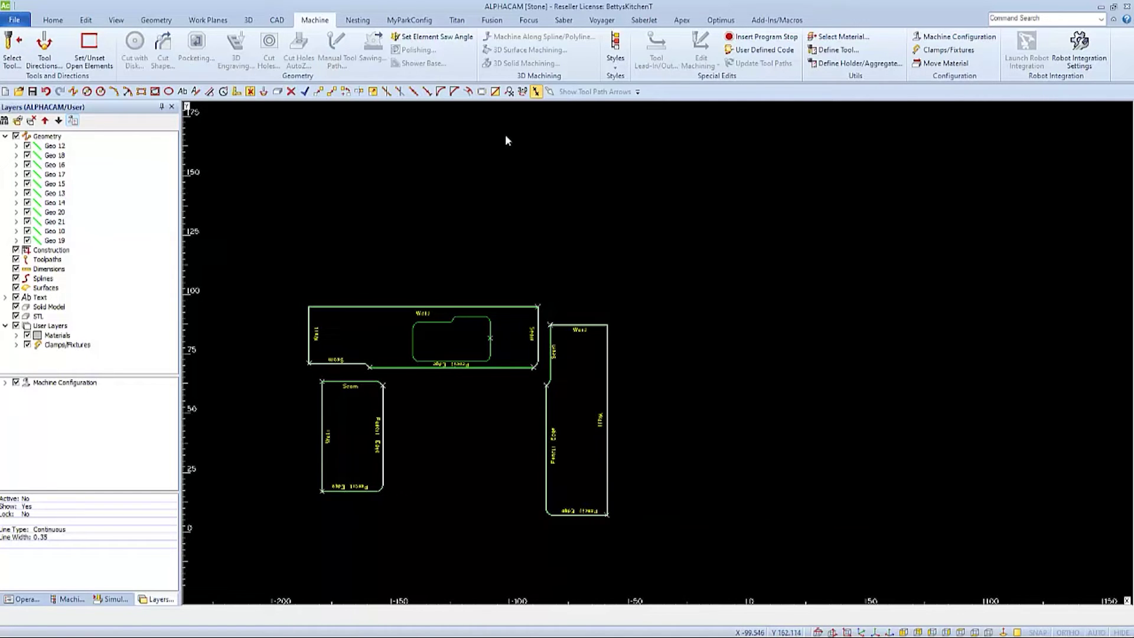
{"action": "left_click", "coordinate": [466, 22]}
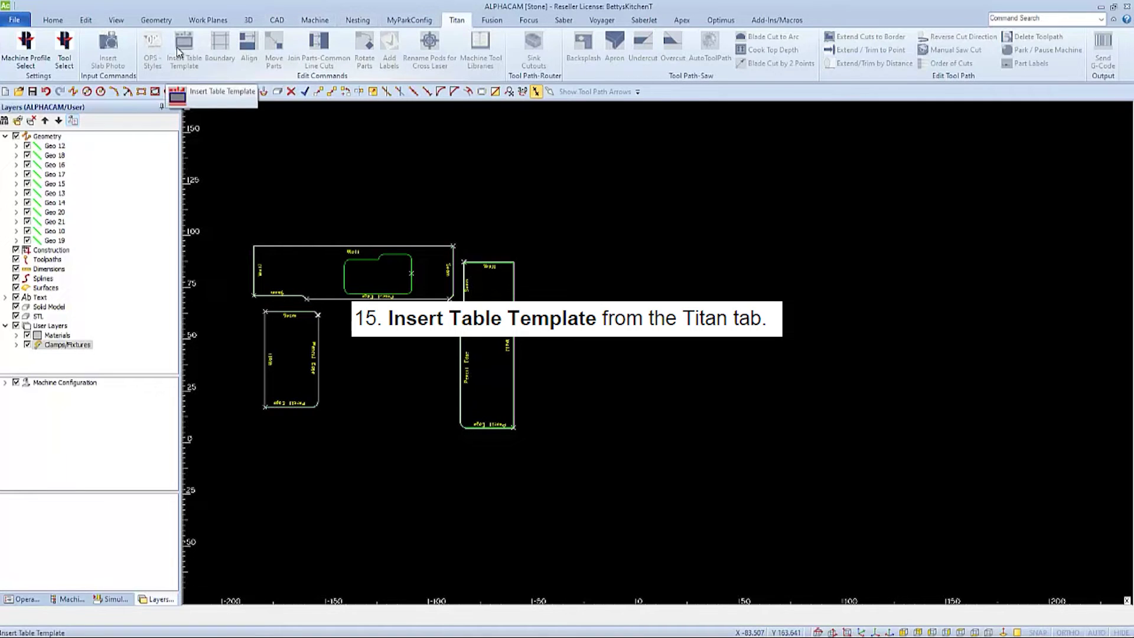
{"action": "left_click", "coordinate": [26, 44]}
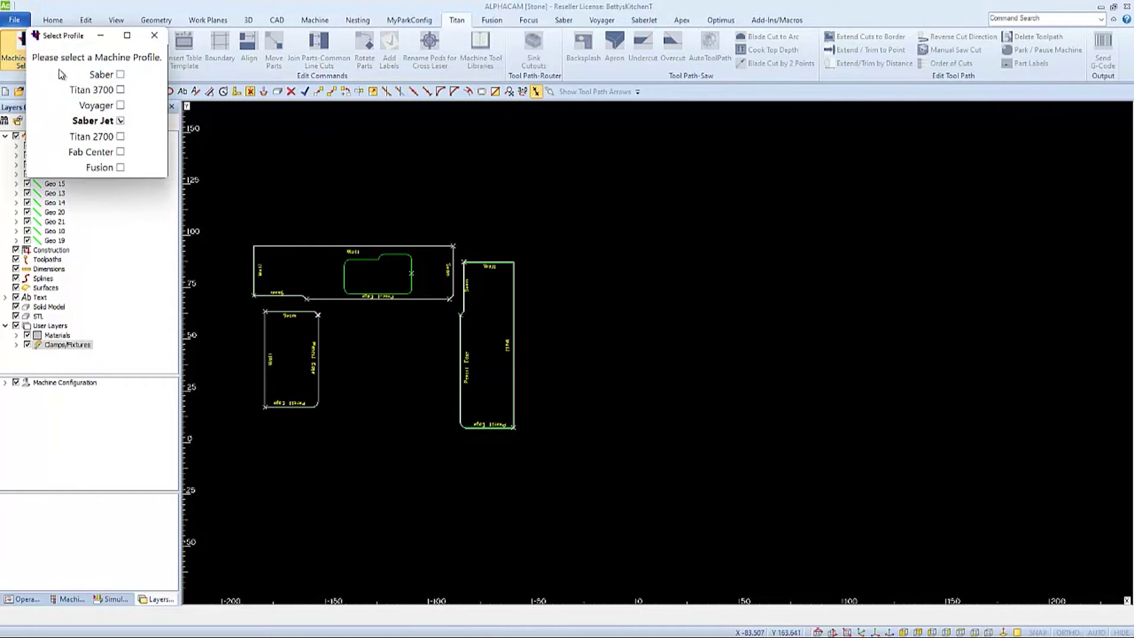
{"action": "left_click", "coordinate": [121, 89]}
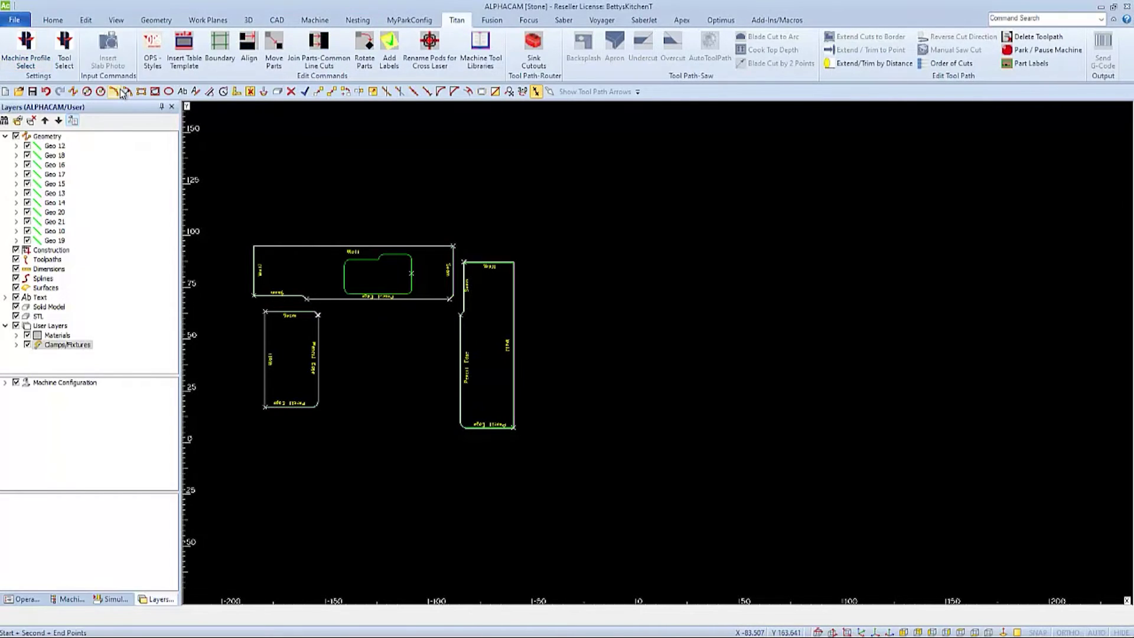
- Insert the Titan table template and move the sink countertop inside the table
{"action": "left_click", "coordinate": [185, 52]}
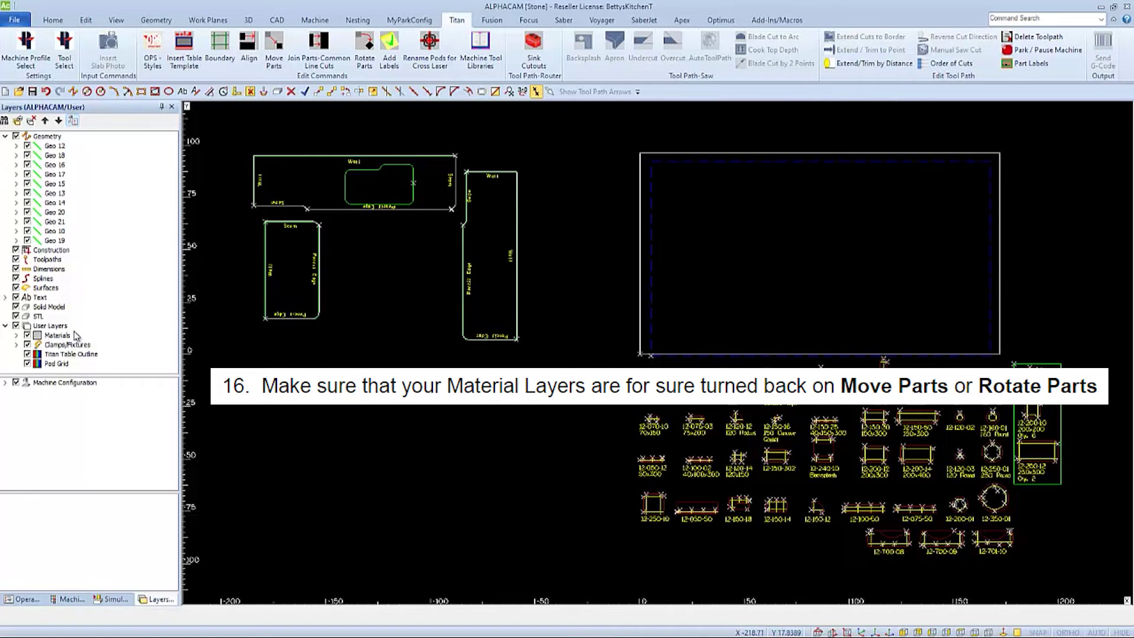
{"action": "left_click", "coordinate": [275, 52]}
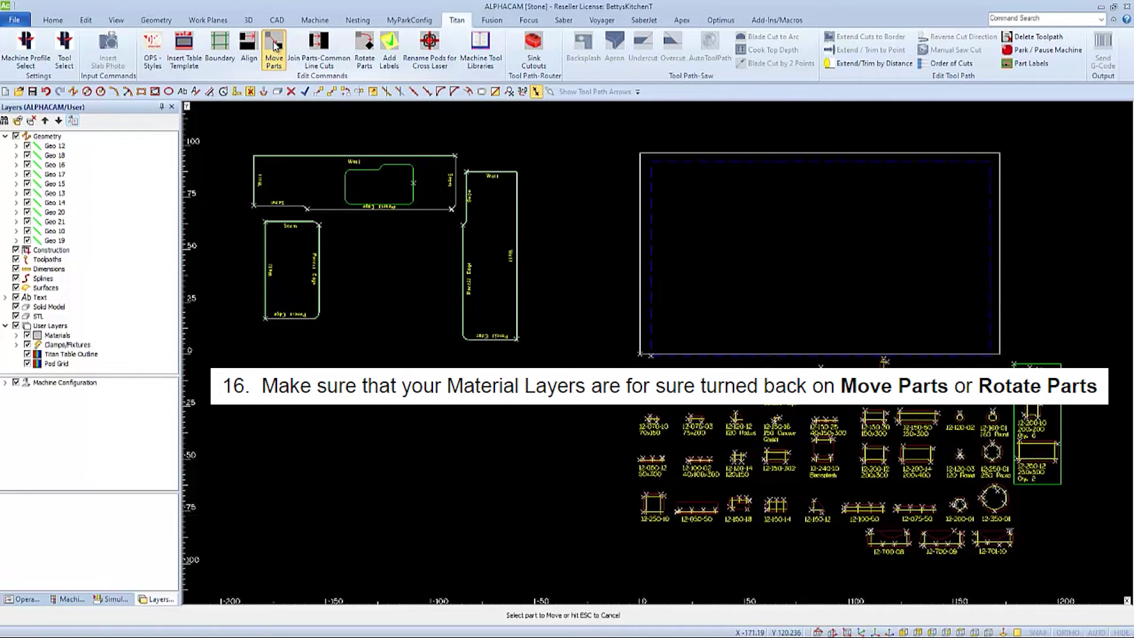
{"action": "left_click", "coordinate": [304, 154]}
{"action": "left_click", "coordinate": [822, 285]}
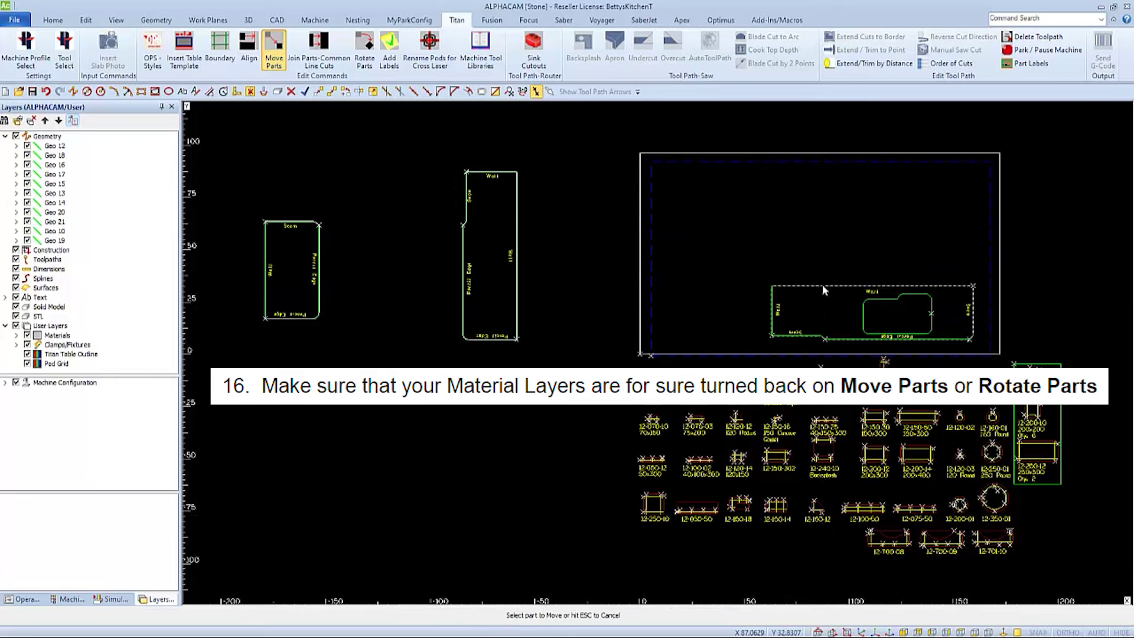
- Rotate the Wall part horizontal, then move the Wall and Seam parts inside the table
{"action": "left_click", "coordinate": [366, 47]}
{"action": "left_click", "coordinate": [518, 204]}
{"action": "left_click", "coordinate": [533, 199]}
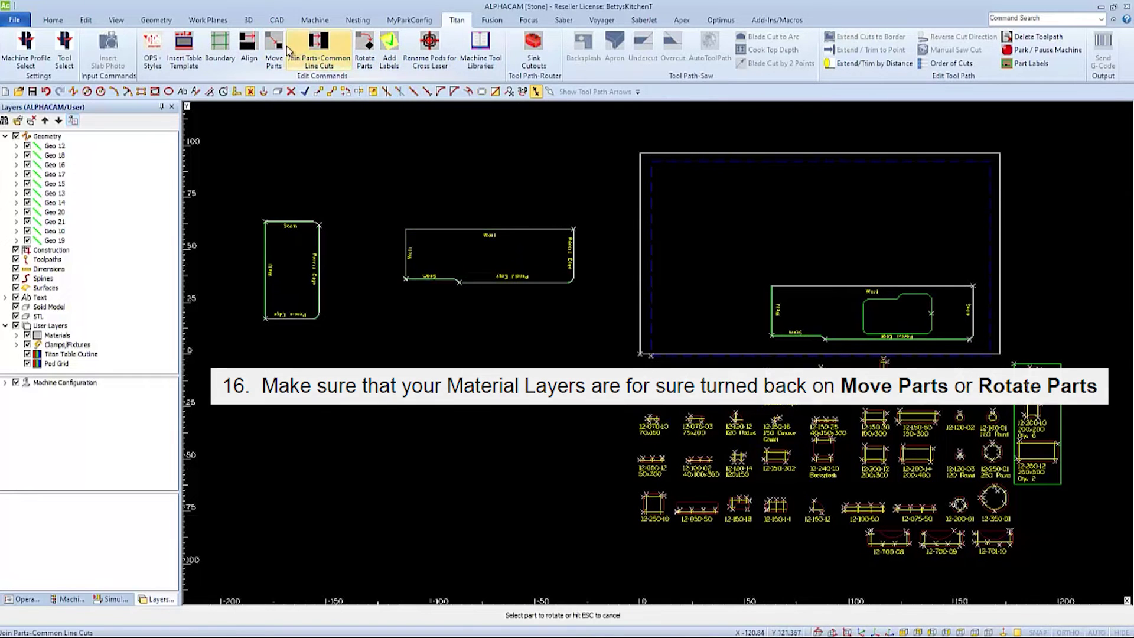
{"action": "left_click", "coordinate": [476, 232]}
{"action": "left_click", "coordinate": [861, 195]}
{"action": "left_click", "coordinate": [321, 271]}
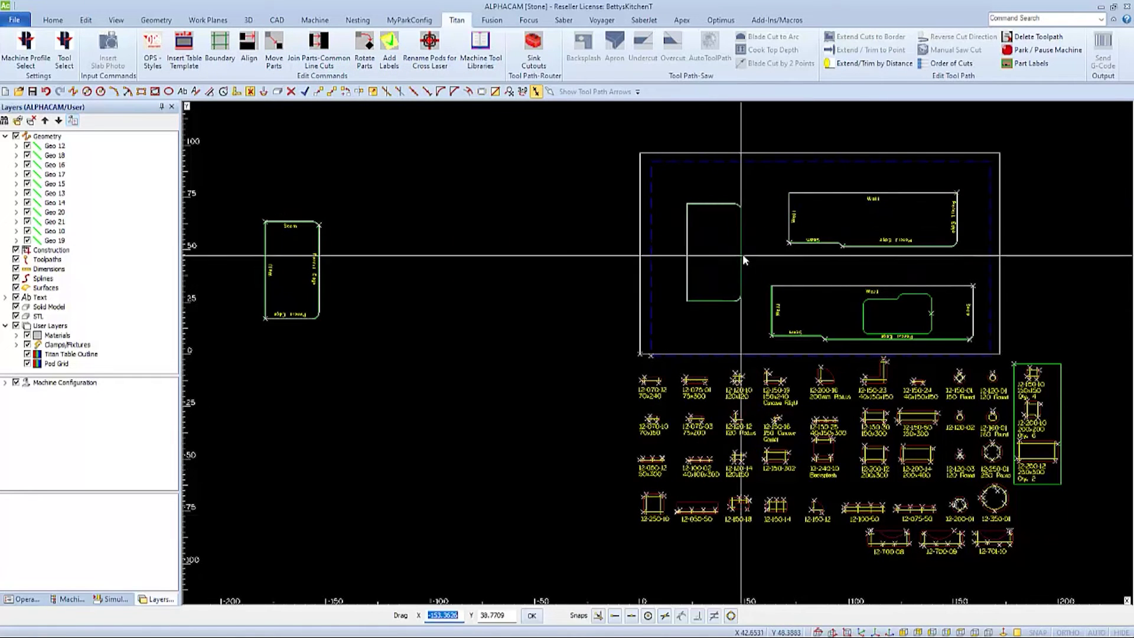
{"action": "left_click", "coordinate": [743, 255]}
{"action": "key", "text": "Escape"}
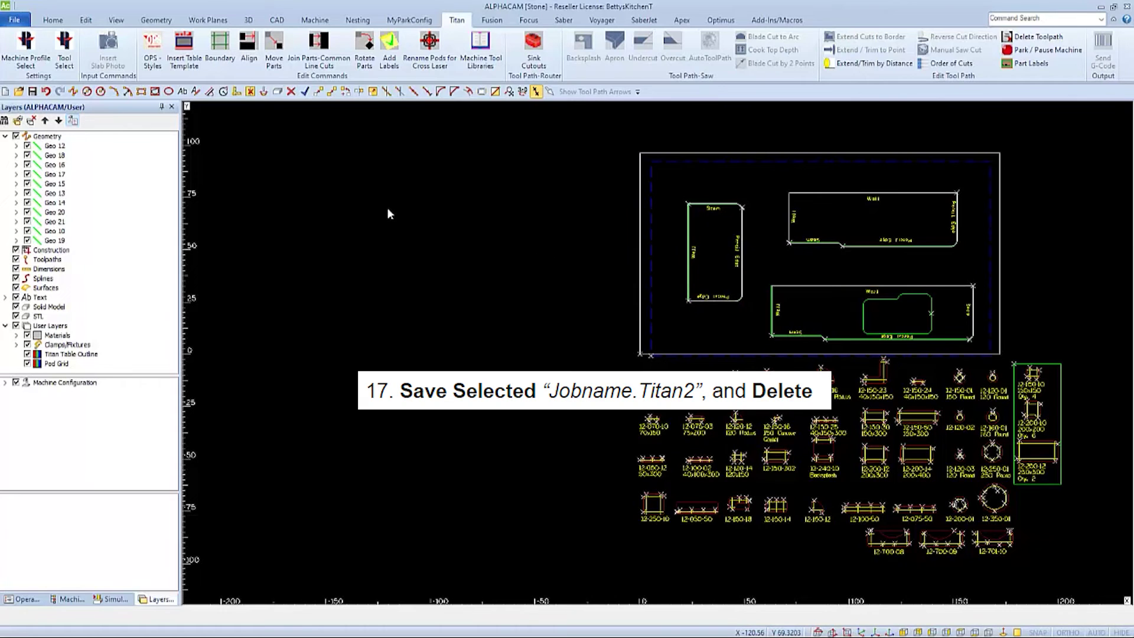
- Copy the 12-250-12 vacuum pod twice into the Seam part, plus a spare beside the table
{"action": "key", "text": "Home"}
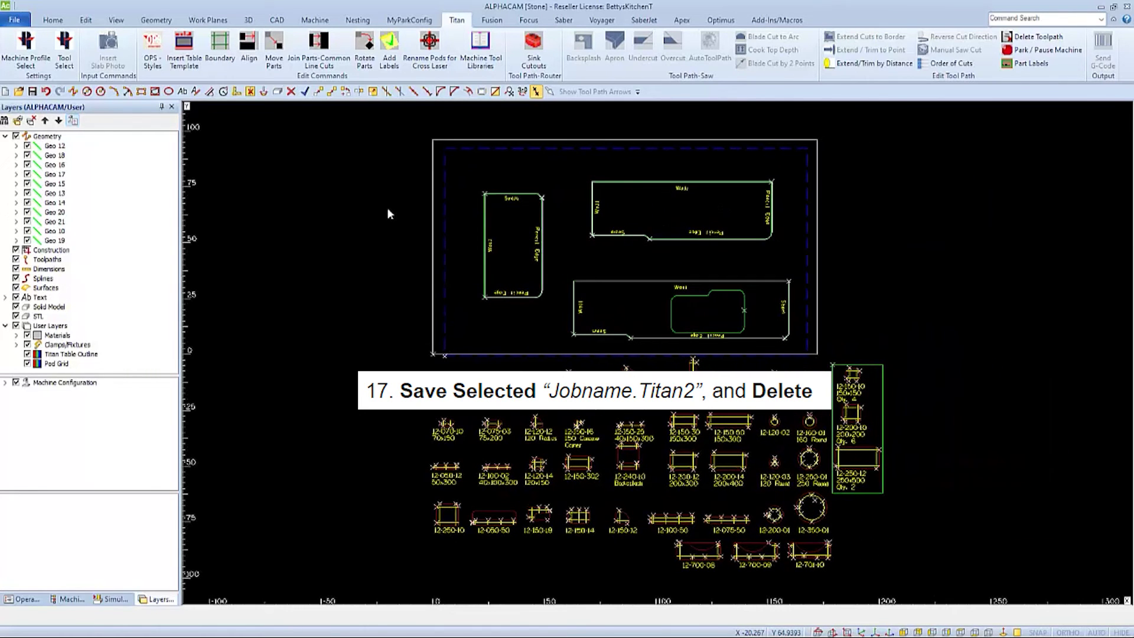
{"action": "left_click", "coordinate": [332, 91]}
{"action": "left_click", "coordinate": [852, 456]}
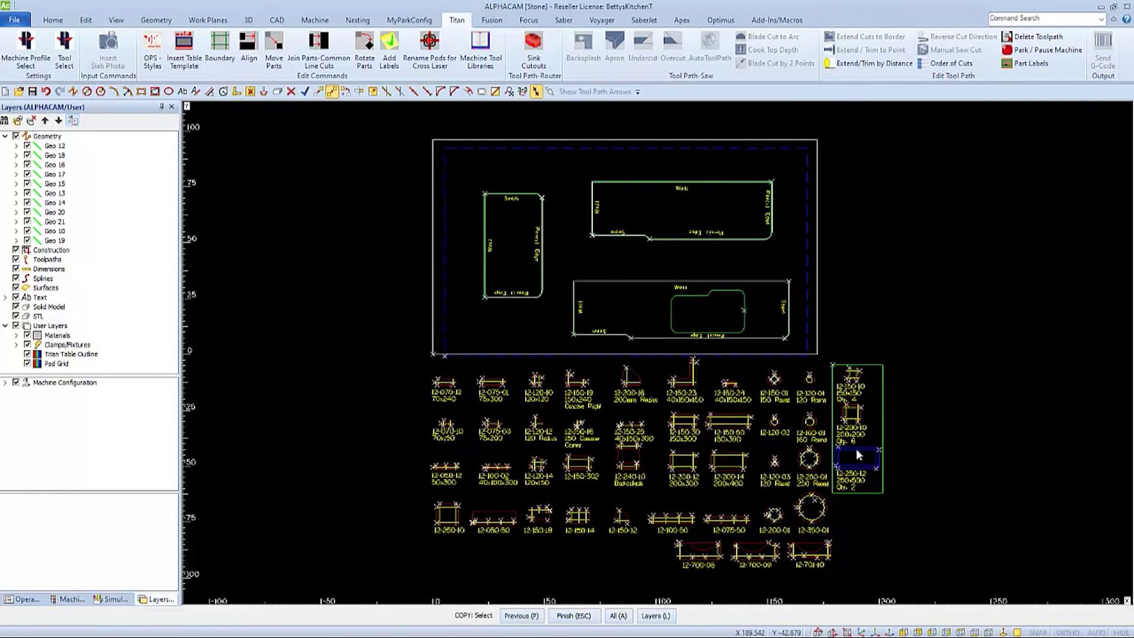
{"action": "left_click", "coordinate": [506, 214]}
{"action": "left_click", "coordinate": [508, 271]}
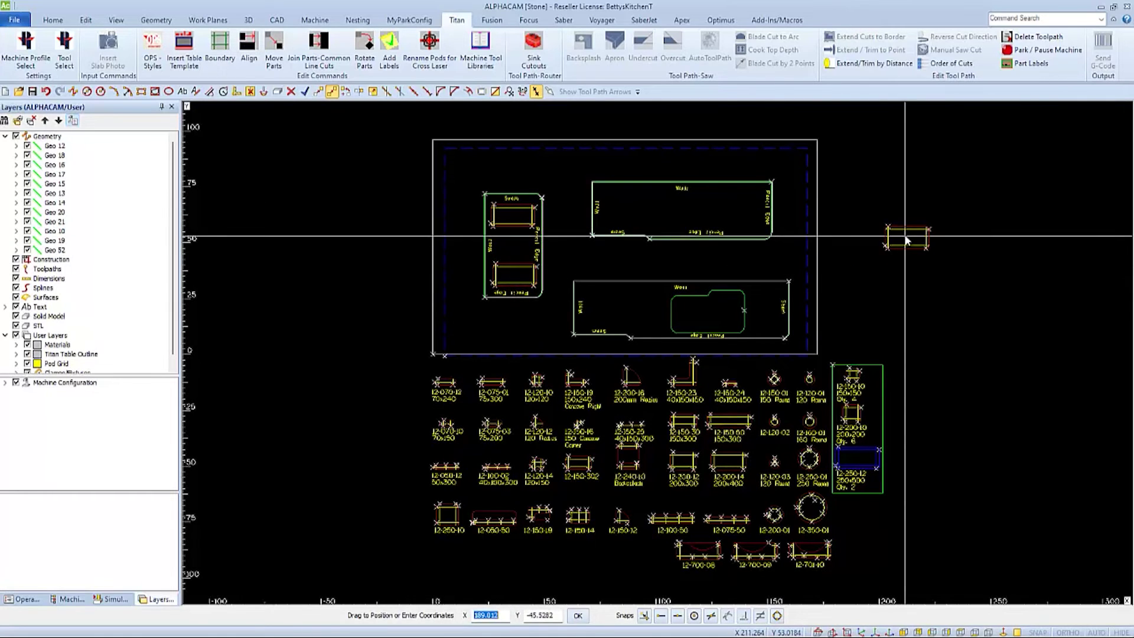
{"action": "left_click", "coordinate": [902, 235]}
- Rotate the spare pod copy 90 degrees
{"action": "left_click", "coordinate": [346, 91]}
{"action": "left_click", "coordinate": [908, 236]}
{"action": "key", "text": "Escape"}
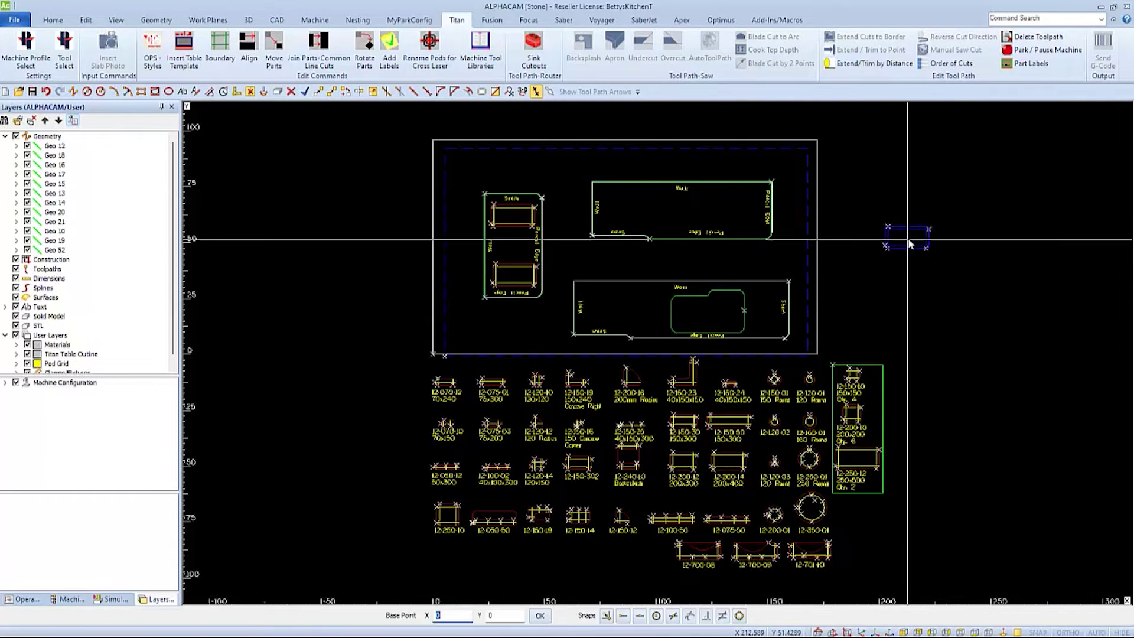
{"action": "left_click", "coordinate": [893, 236]}
{"action": "type", "text": "90"}
{"action": "key", "text": "Return"}
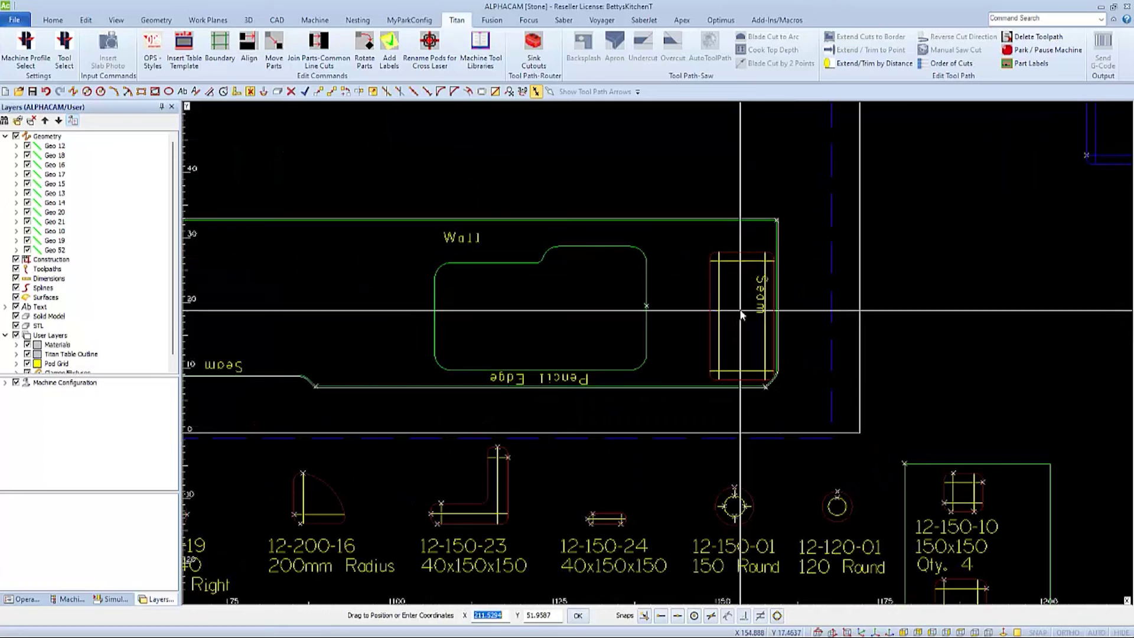
- Place four pods along the top counter part and pick the 12-100-02 pod
{"action": "scroll", "coordinate": [742, 315], "scroll_direction": "down", "scroll_amount": 3}
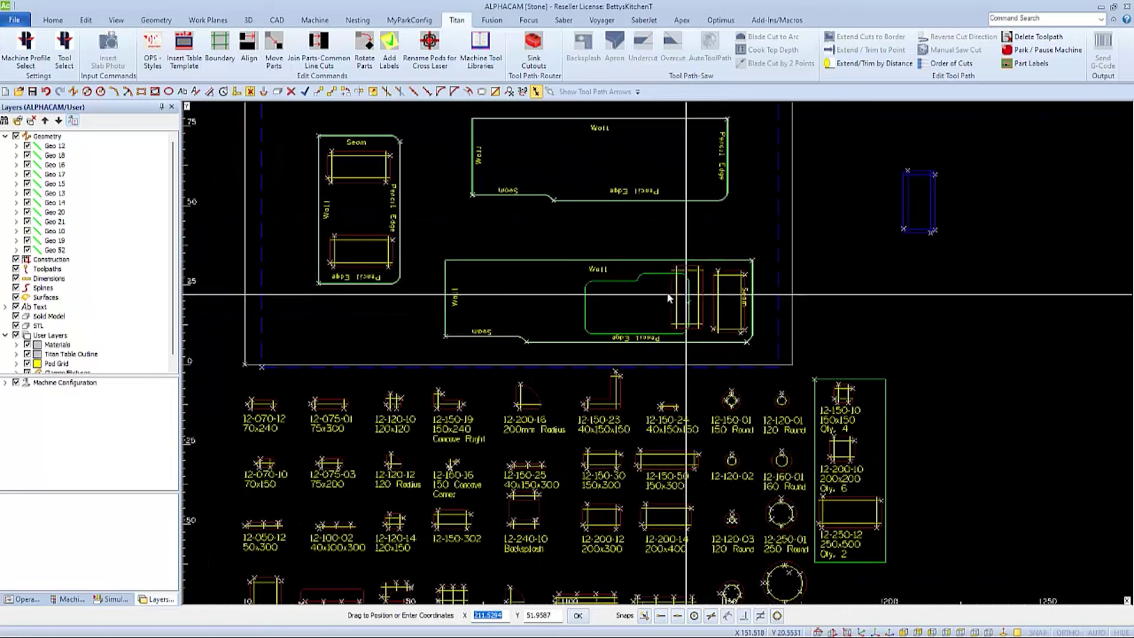
{"action": "left_click", "coordinate": [495, 160]}
{"action": "left_click", "coordinate": [575, 158]}
{"action": "left_click", "coordinate": [652, 158]}
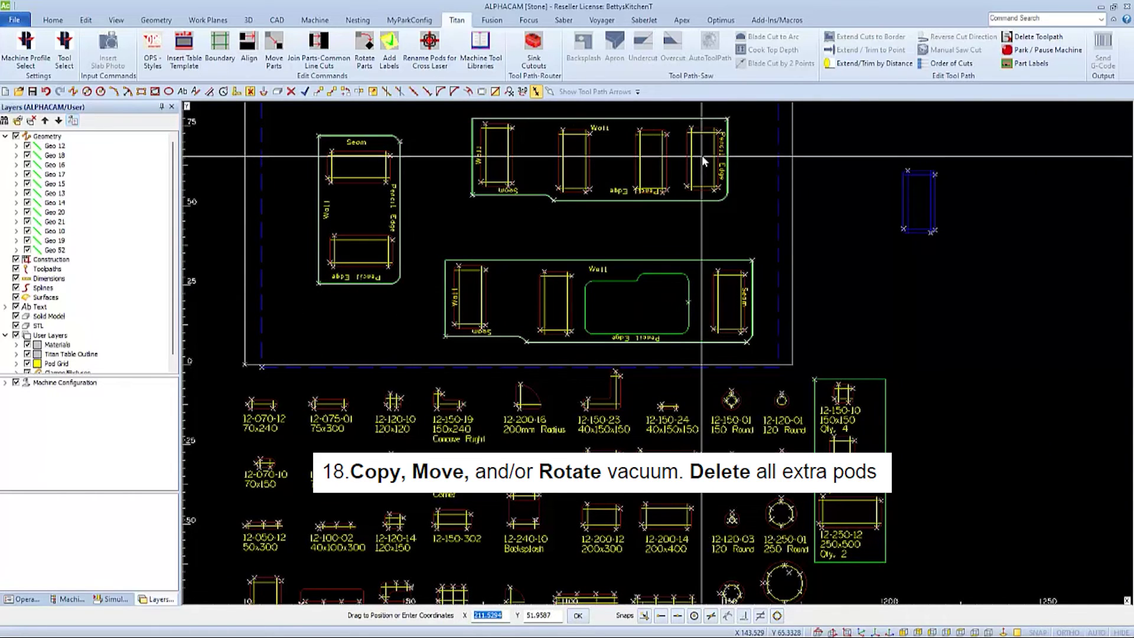
{"action": "left_click", "coordinate": [702, 154]}
{"action": "scroll", "coordinate": [481, 352], "scroll_direction": "up", "scroll_amount": 3}
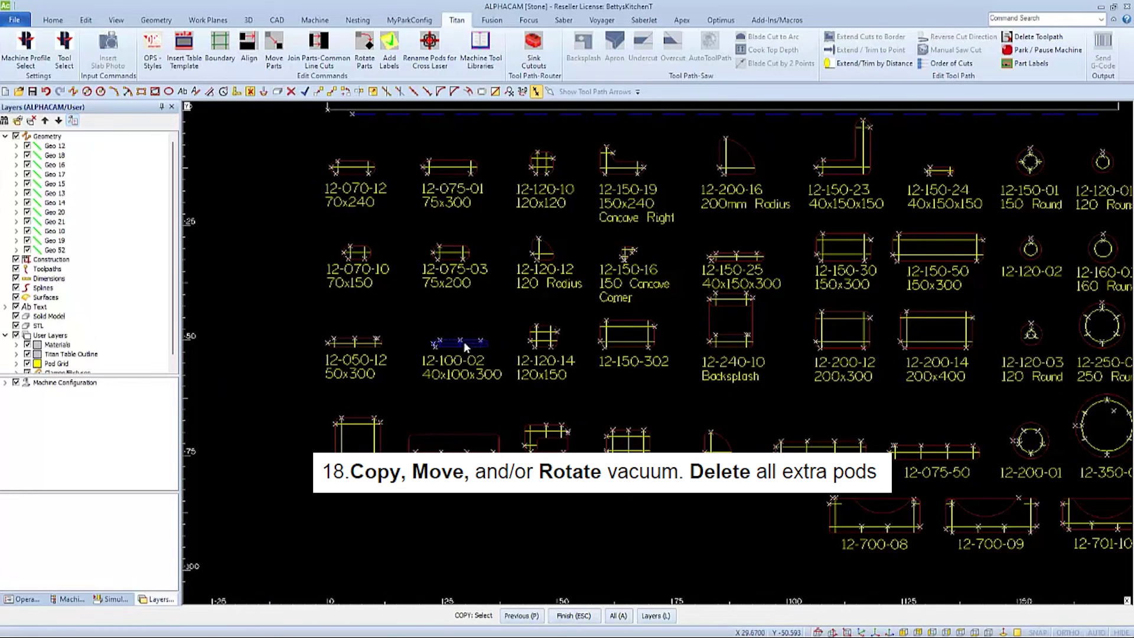
{"action": "left_click", "coordinate": [464, 341]}
{"action": "scroll", "coordinate": [682, 302], "scroll_direction": "down", "scroll_amount": 3}
{"action": "scroll", "coordinate": [691, 289], "scroll_direction": "up", "scroll_amount": 4}
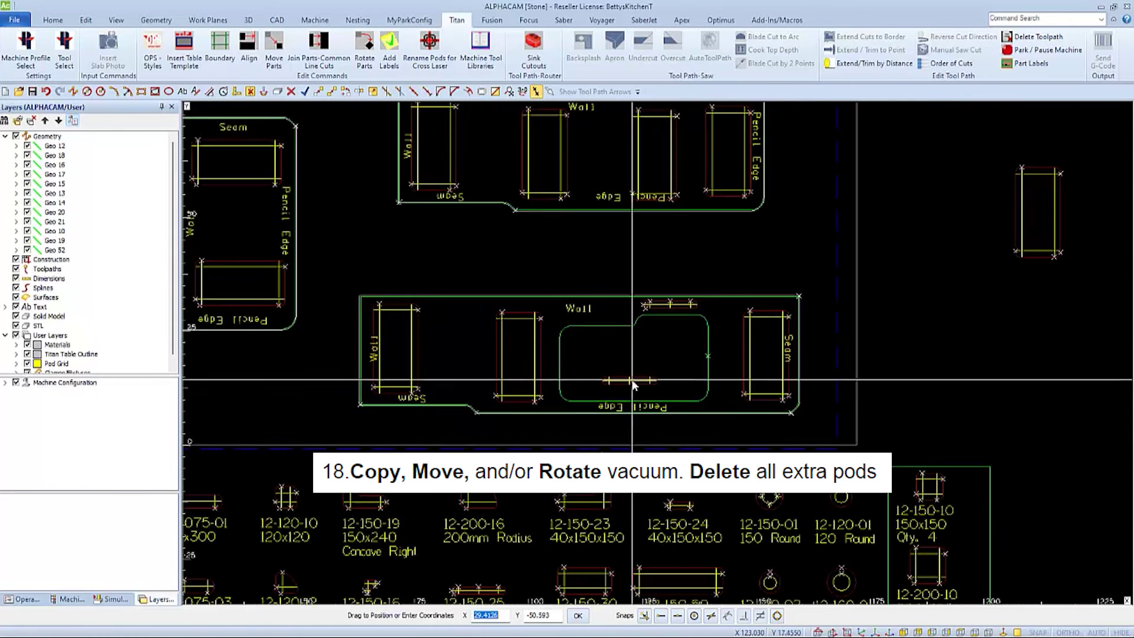
{"action": "scroll", "coordinate": [633, 384], "scroll_direction": "up", "scroll_amount": 5}
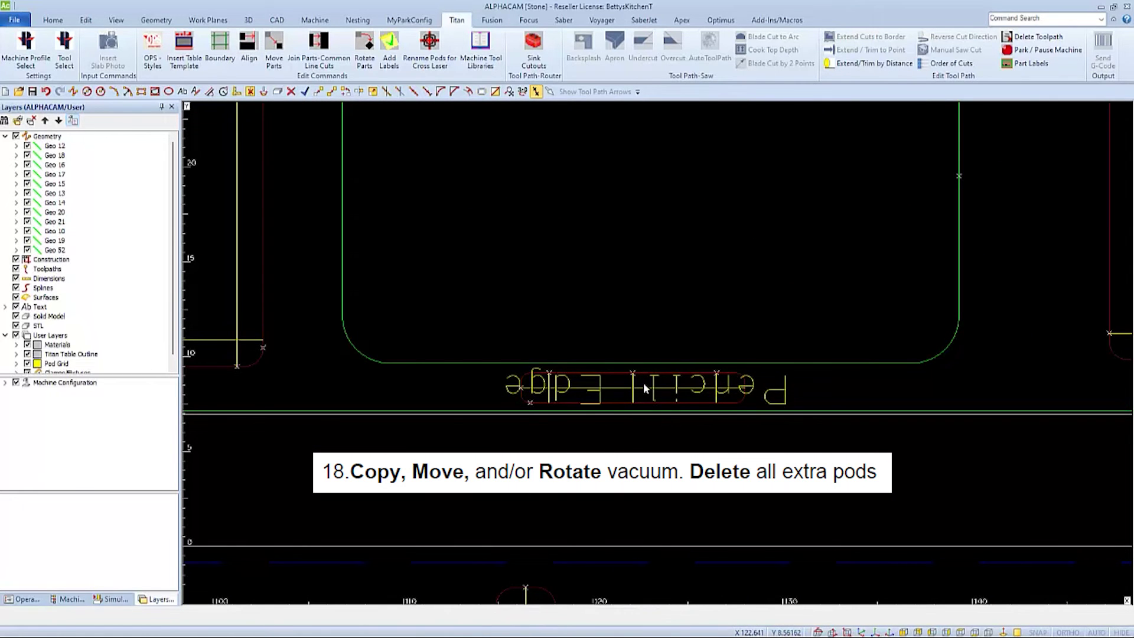
{"action": "scroll", "coordinate": [643, 381], "scroll_direction": "down", "scroll_amount": 5}
- Delete the leftover pod and the unused pod library with window selections
{"action": "key", "text": "Delete"}
{"action": "left_click_drag", "start_coordinate": [946, 159], "coordinate": [863, 289]}
{"action": "left_click_drag", "start_coordinate": [923, 358], "coordinate": [376, 592]}
{"action": "key", "text": "Escape"}
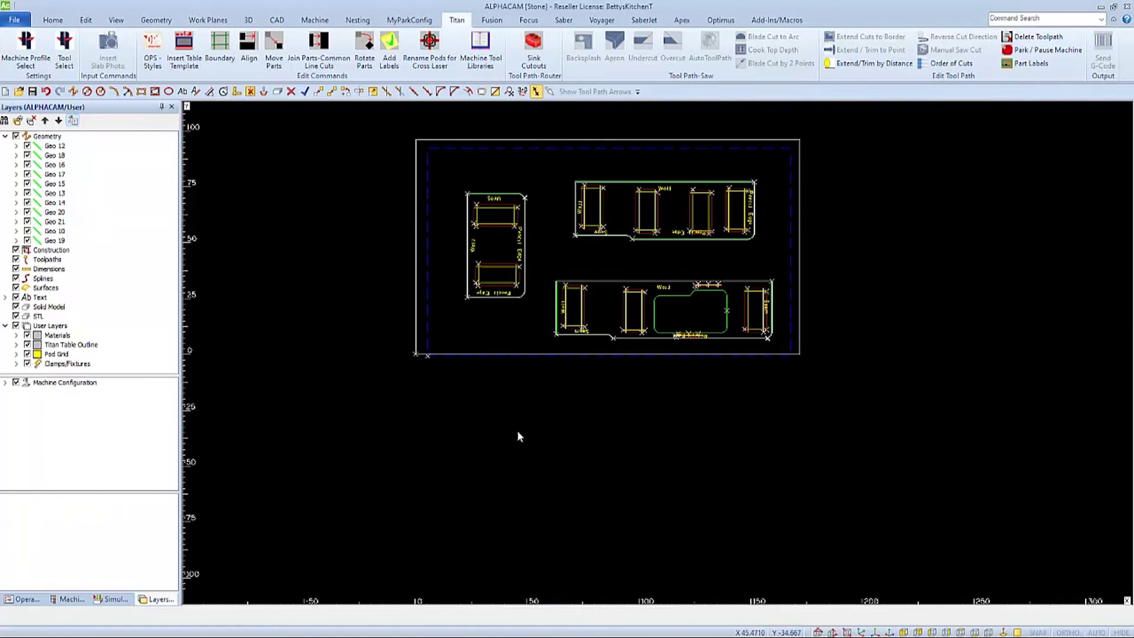
- Expand the STYLES folder and then the Titan 3700 folder in the Machining Styles panel
{"action": "key", "text": "Escape"}
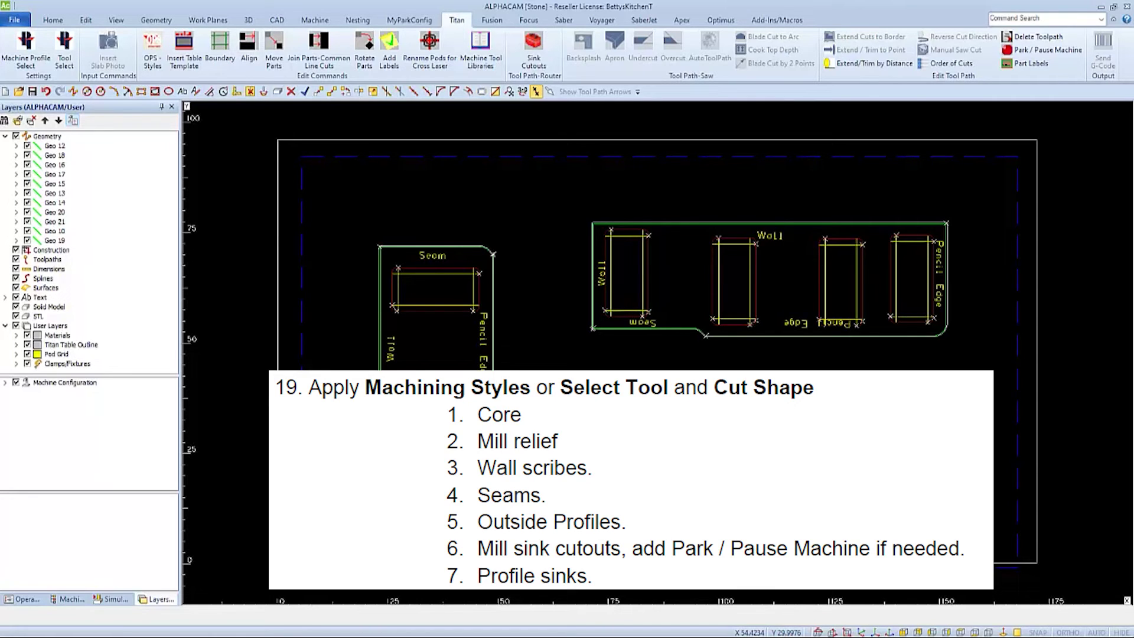
{"action": "left_click", "coordinate": [74, 601]}
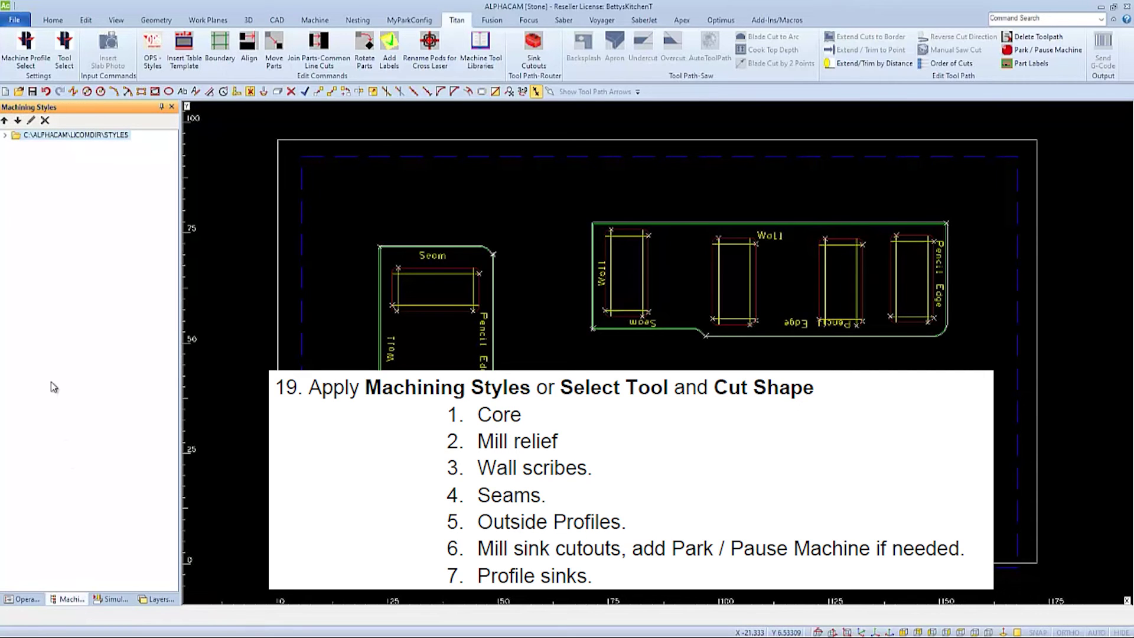
{"action": "left_click", "coordinate": [5, 135]}
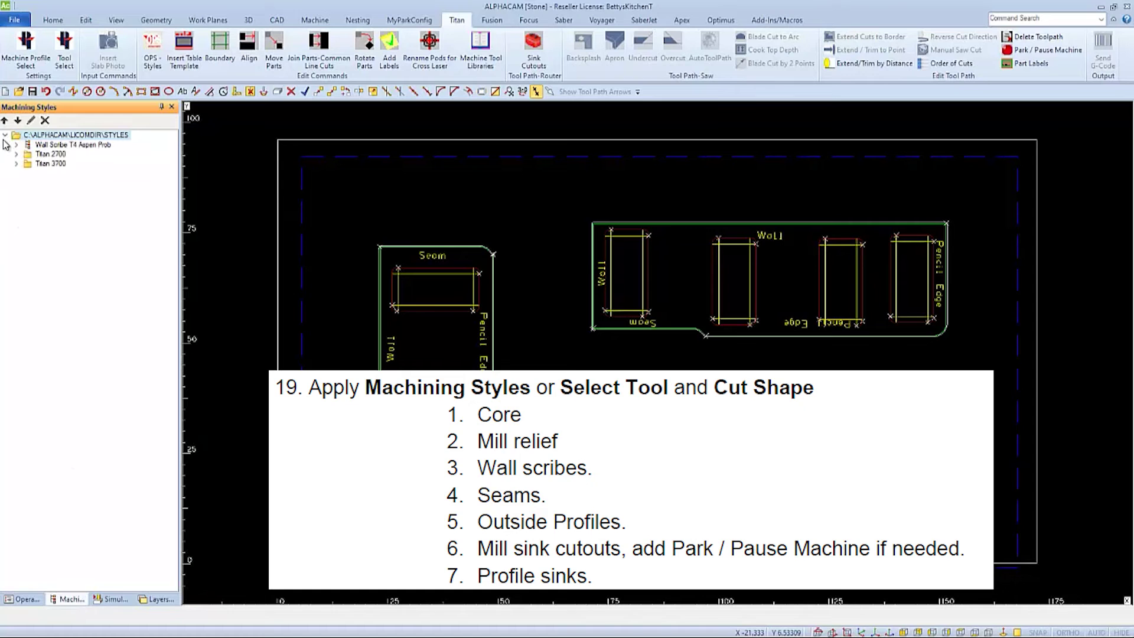
{"action": "left_click", "coordinate": [16, 164]}
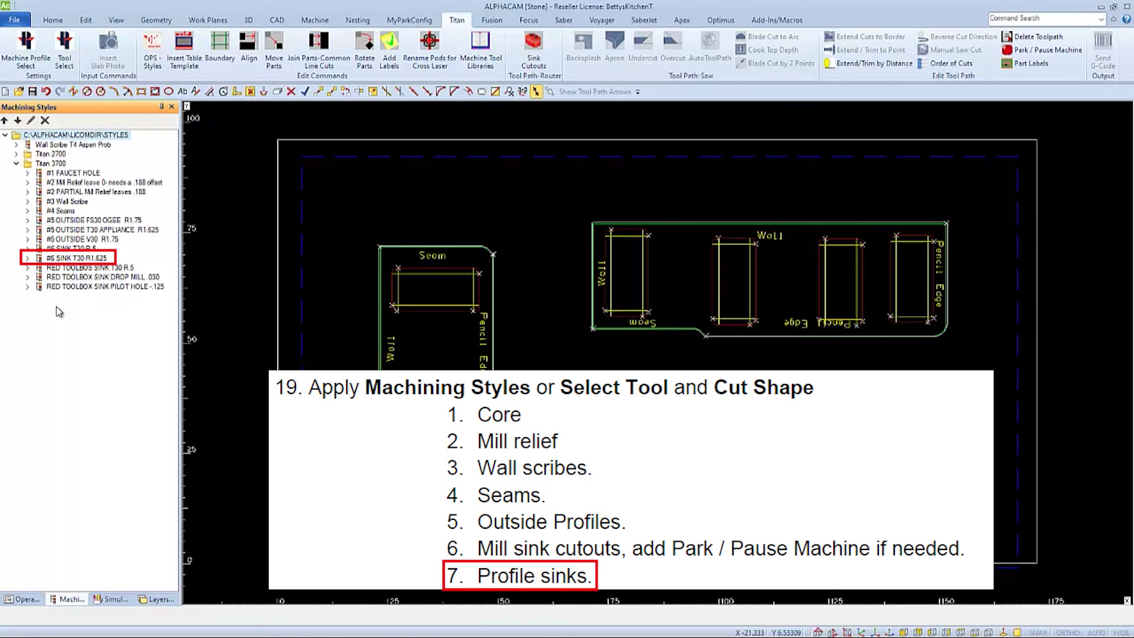
- Apply the #3 Wall Scribe style to the wall edges
{"action": "right_click", "coordinate": [71, 204]}
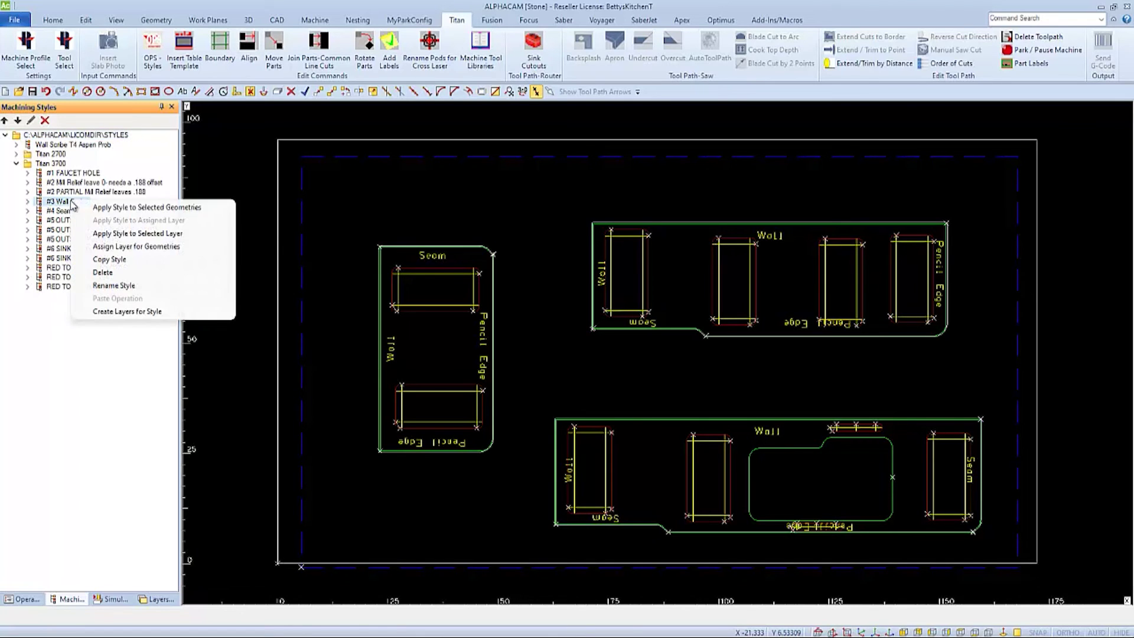
{"action": "left_click", "coordinate": [126, 207]}
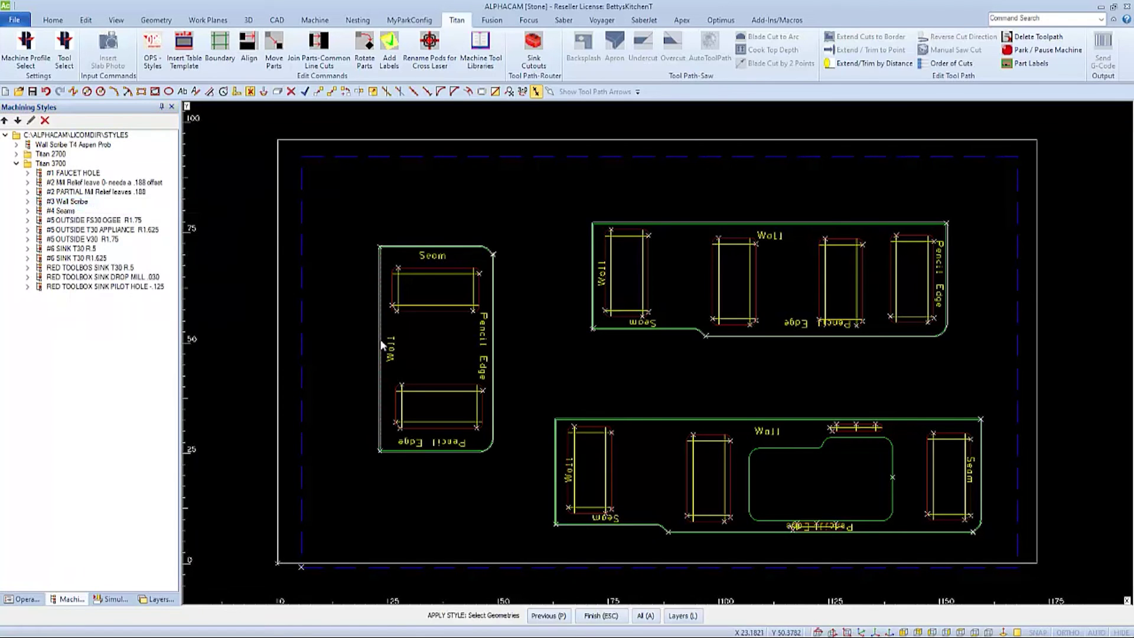
{"action": "left_click", "coordinate": [651, 419]}
{"action": "right_click", "coordinate": [516, 467]}
- Apply the #4 Seams style to the three parts' seam edges
{"action": "right_click", "coordinate": [72, 204]}
{"action": "left_click", "coordinate": [412, 256]}
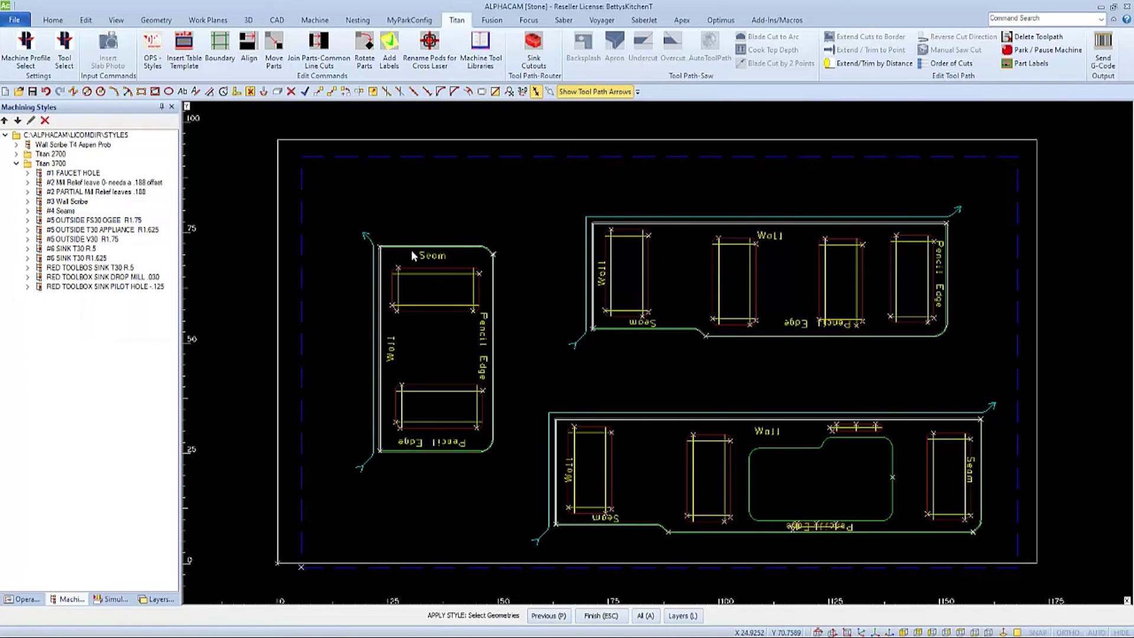
{"action": "left_click", "coordinate": [679, 331]}
{"action": "left_click", "coordinate": [591, 524]}
{"action": "left_click", "coordinate": [979, 473]}
{"action": "right_click", "coordinate": [994, 458]}
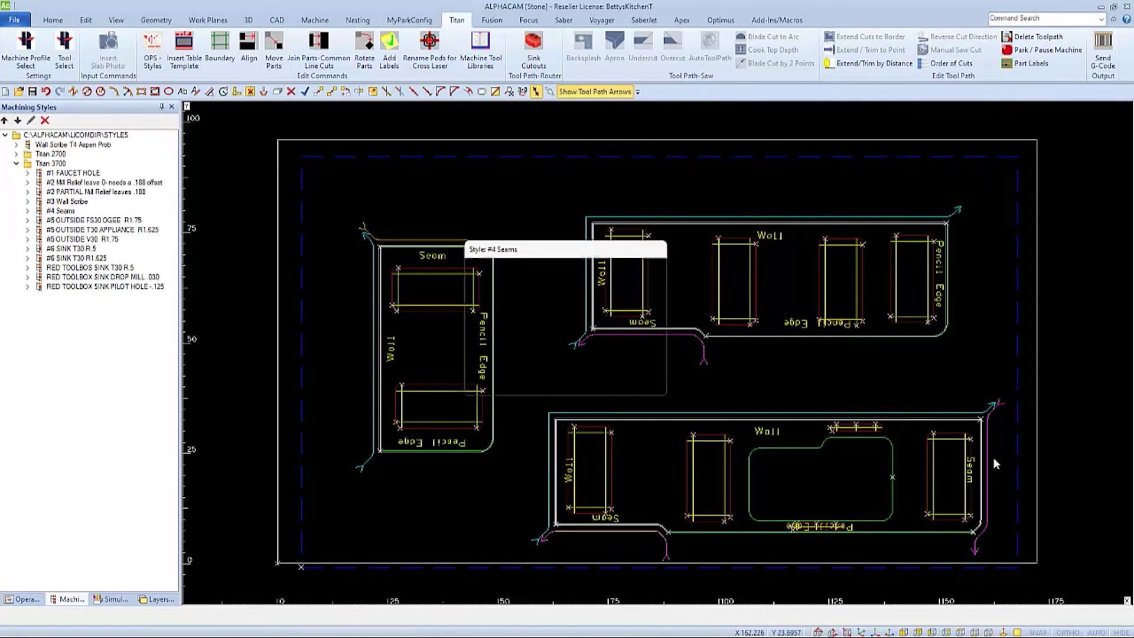
- Apply the pencil edge style to the three Pencil Edge lines
{"action": "right_click", "coordinate": [91, 231]}
{"action": "left_click", "coordinate": [118, 236]}
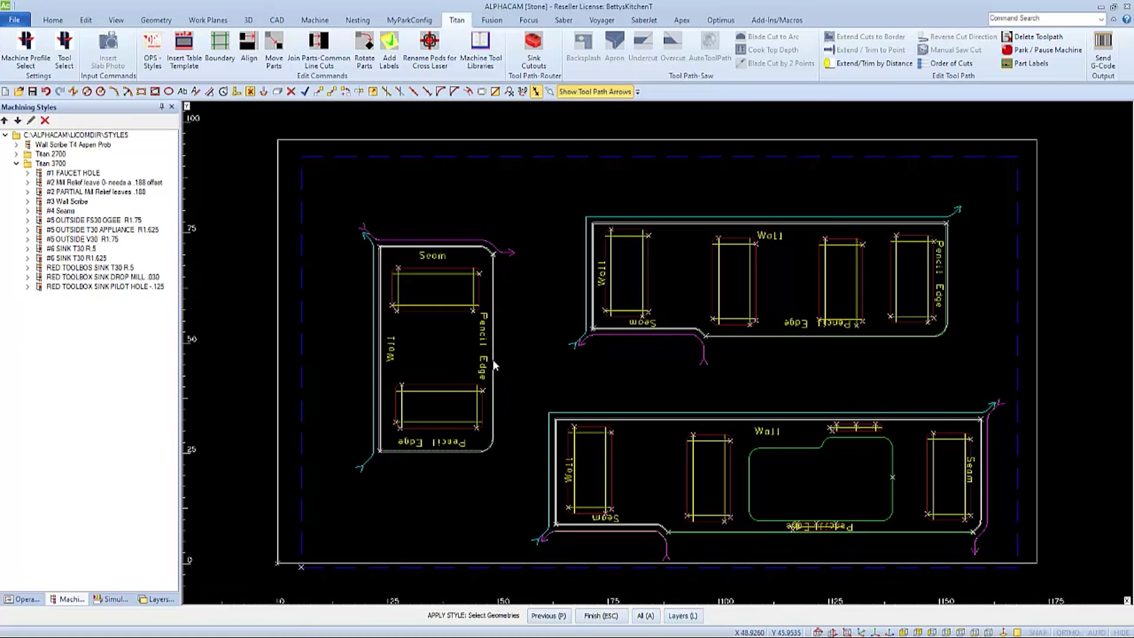
{"action": "left_click", "coordinate": [493, 359]}
{"action": "left_click", "coordinate": [742, 336]}
{"action": "left_click", "coordinate": [749, 530]}
{"action": "right_click", "coordinate": [768, 542]}
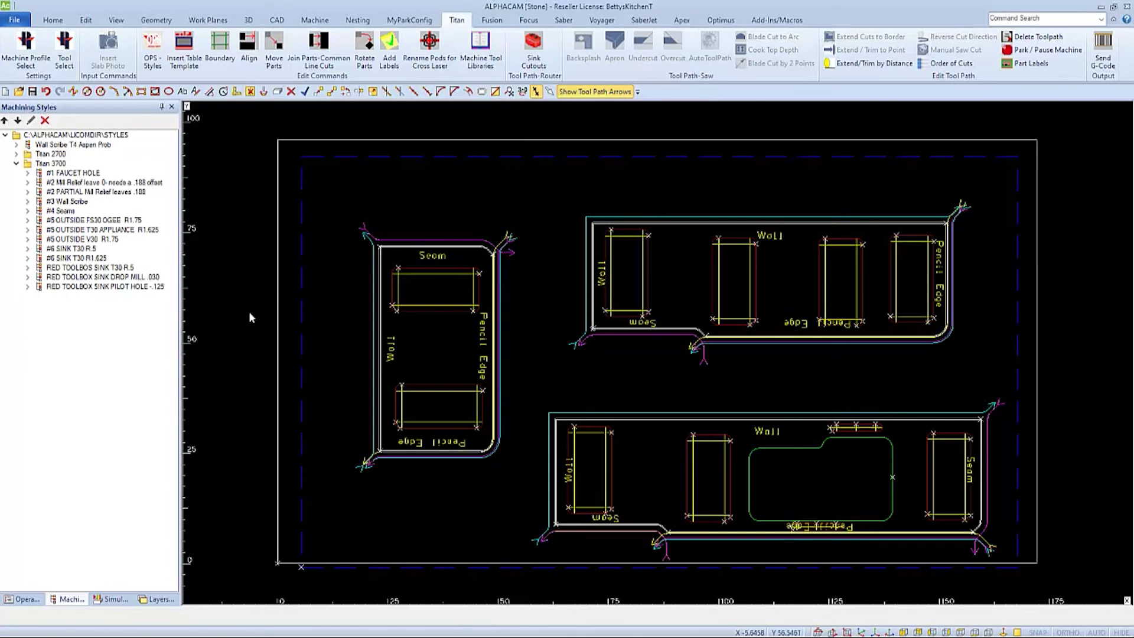
- Apply the sink style to the sink cutout outline
{"action": "right_click", "coordinate": [44, 254]}
{"action": "left_click", "coordinate": [107, 264]}
{"action": "left_click", "coordinate": [803, 450]}
{"action": "right_click", "coordinate": [757, 474]}
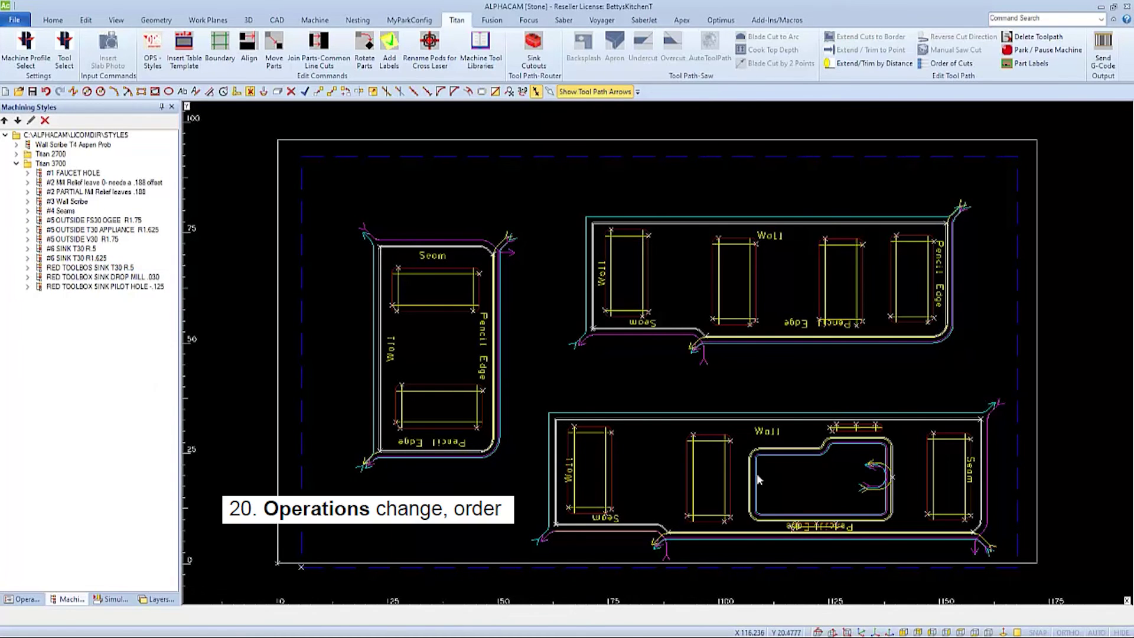
- Review the 21 roughing and finish operations, then bring up the simulation controls
{"action": "left_click", "coordinate": [33, 600]}
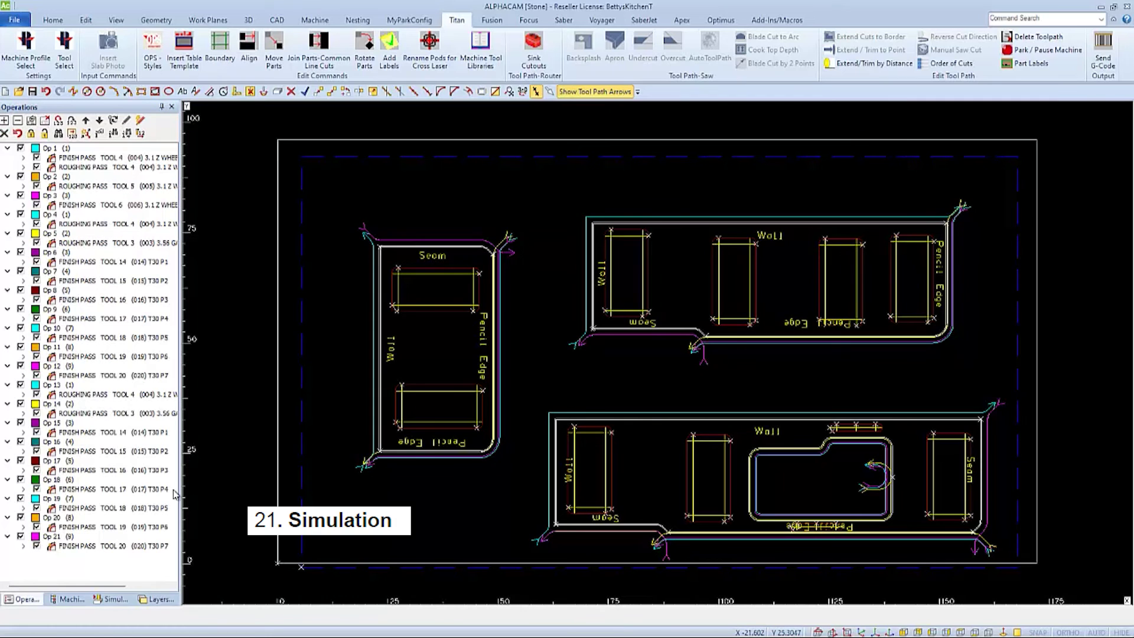
{"action": "left_click", "coordinate": [115, 599]}
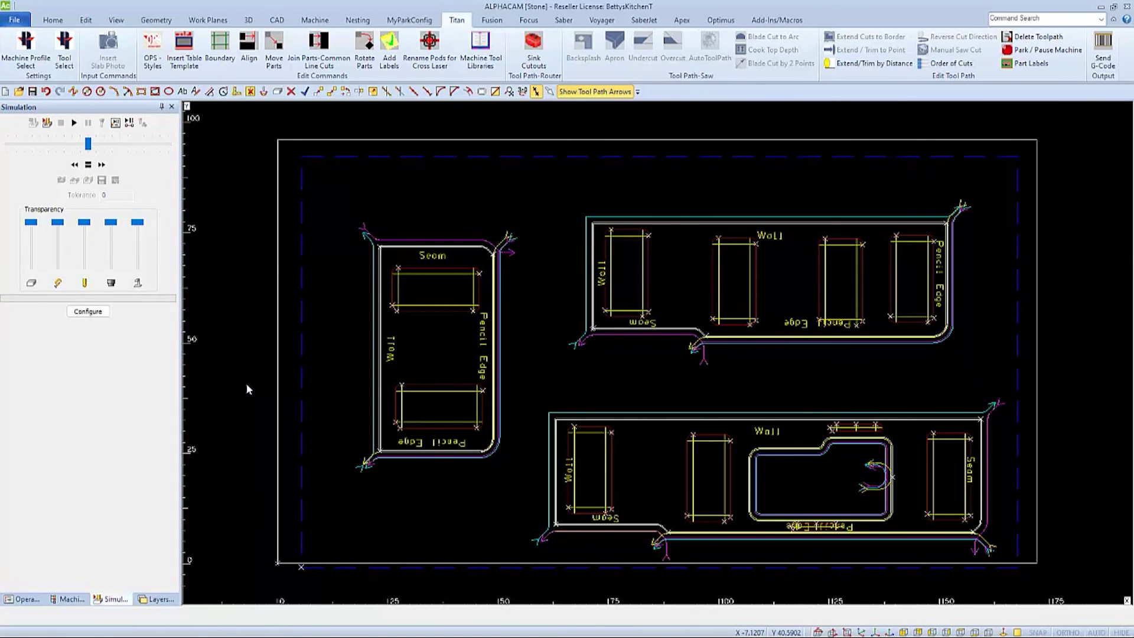
- Play the solid simulation of all 21 operations in isometric view at higher speed, then close it
{"action": "key", "text": "ctrl+i"}
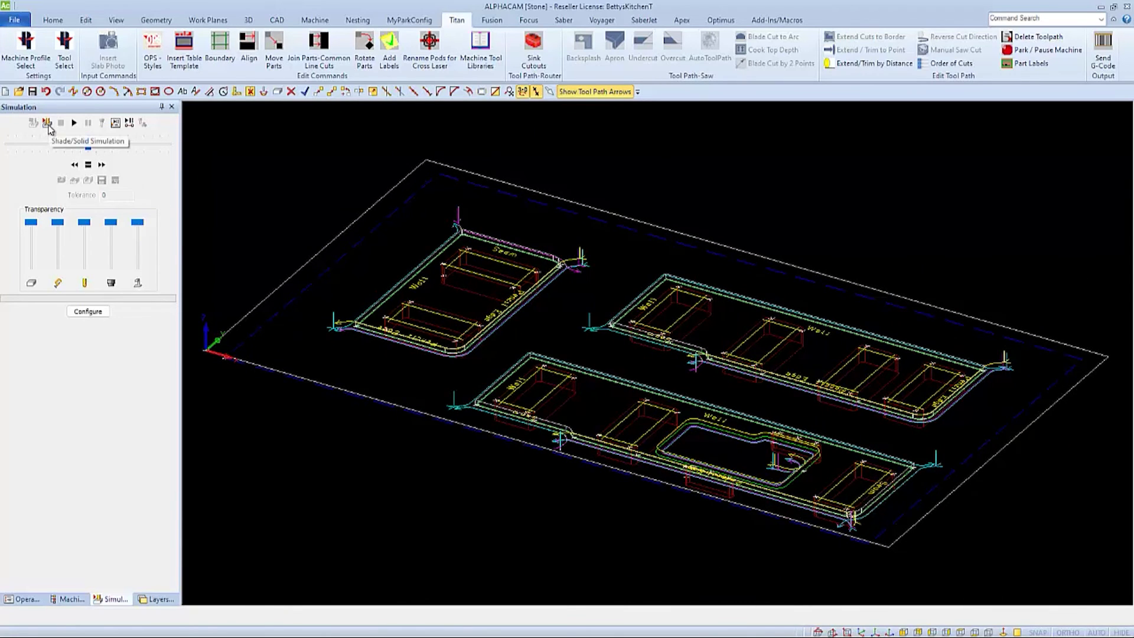
{"action": "left_click", "coordinate": [48, 124]}
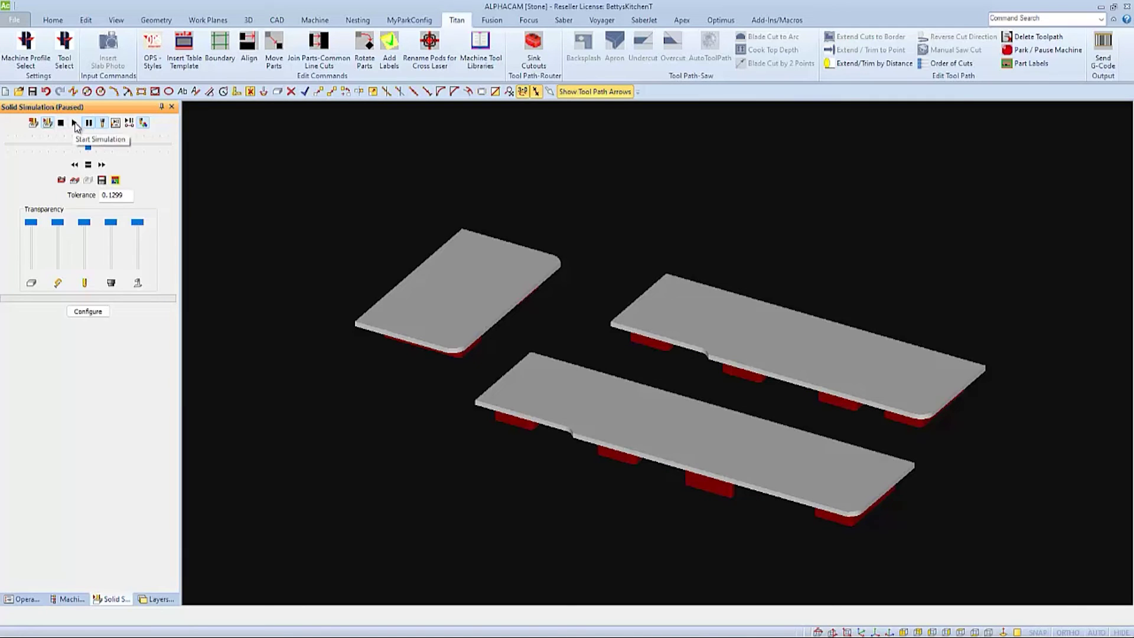
{"action": "left_click", "coordinate": [74, 122]}
{"action": "left_click_drag", "start_coordinate": [90, 149], "coordinate": [133, 148]}
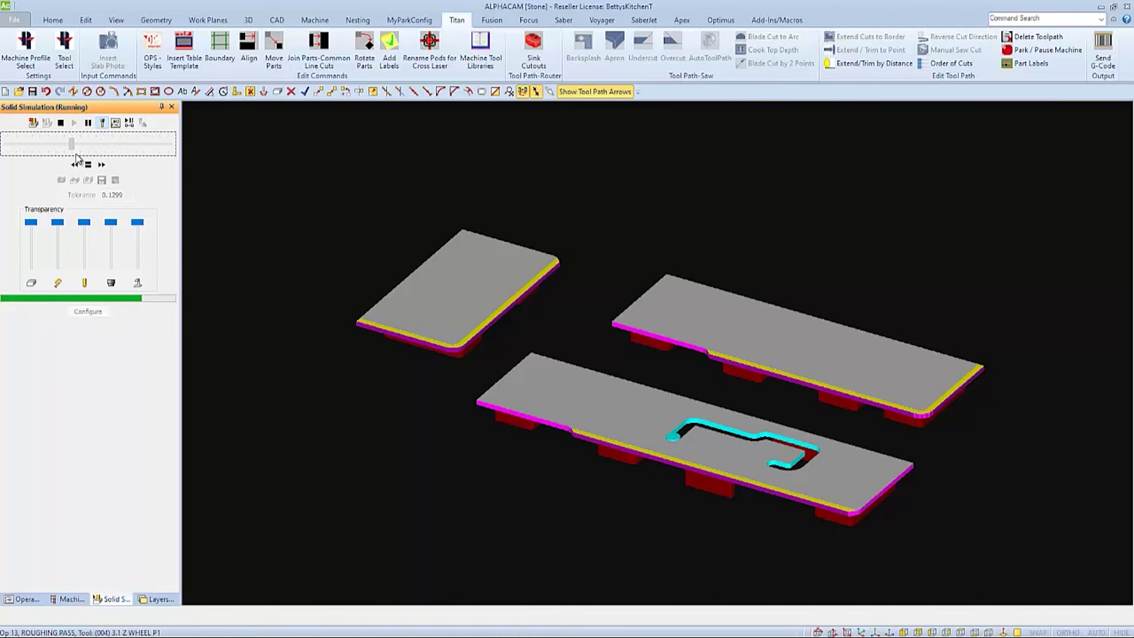
{"action": "left_click_drag", "start_coordinate": [78, 157], "coordinate": [98, 158]}
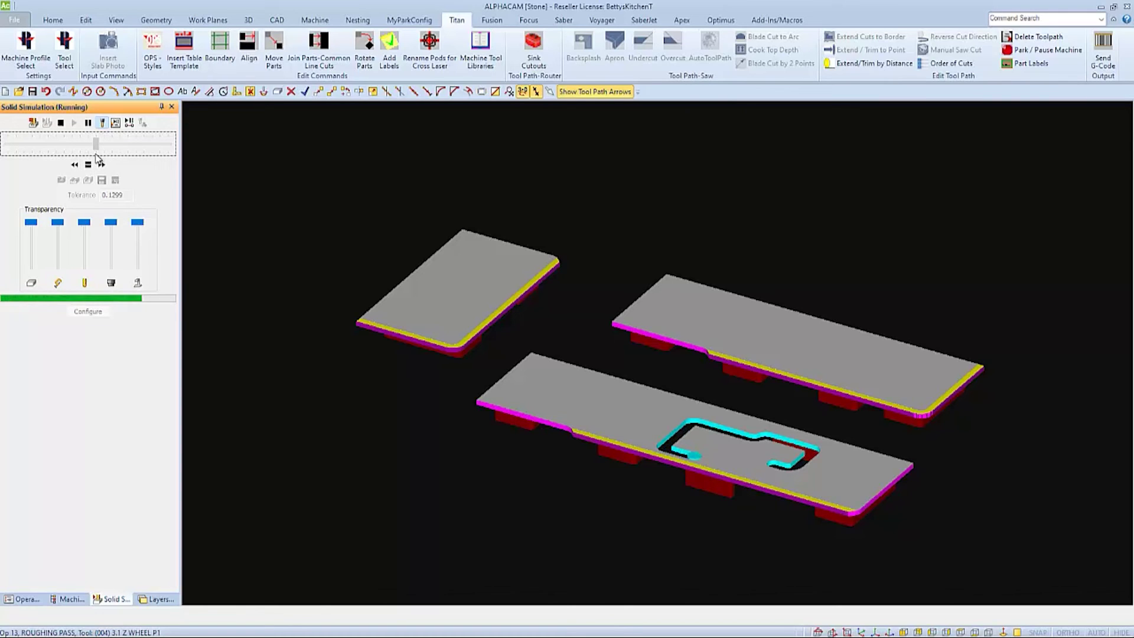
{"action": "left_click_drag", "start_coordinate": [98, 158], "coordinate": [144, 148]}
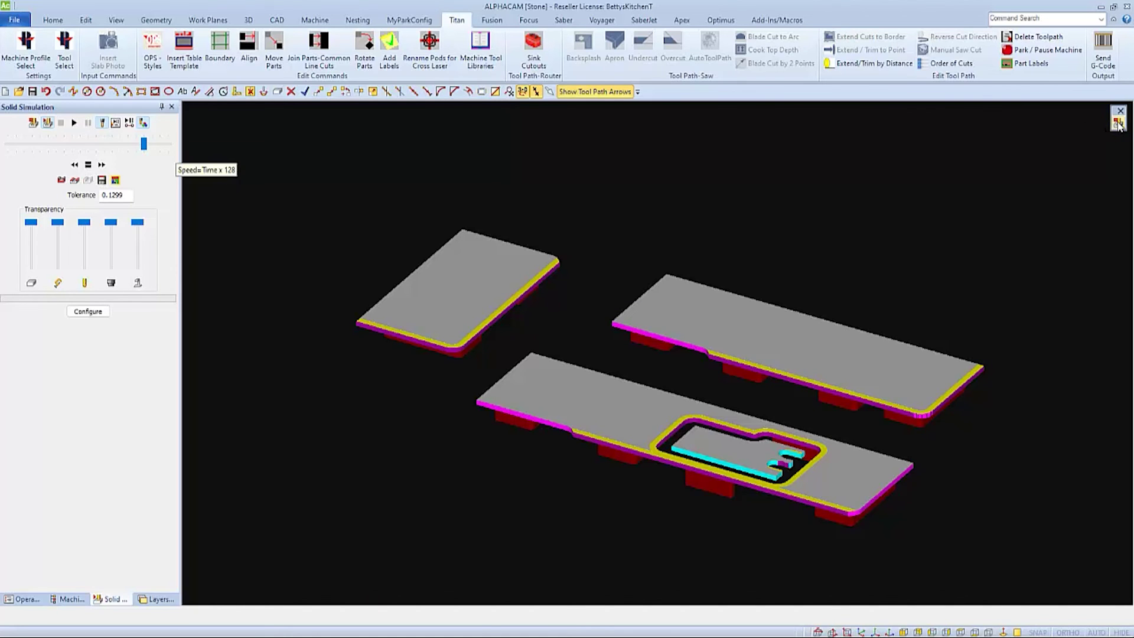
{"action": "left_click", "coordinate": [1119, 123]}
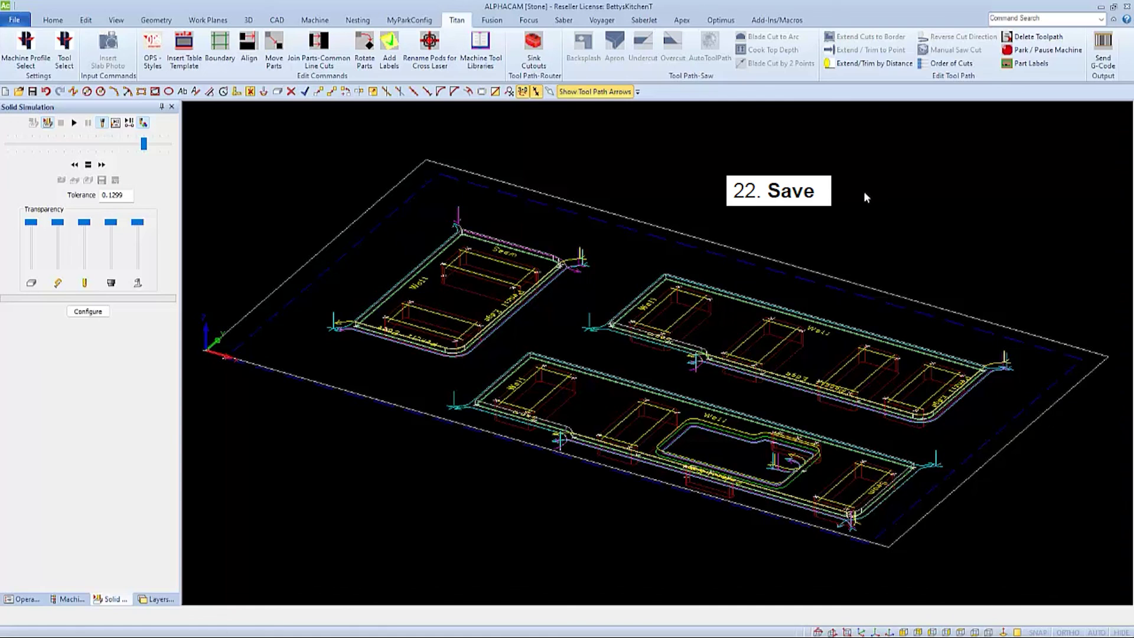
- Back in top view, re-save the job over BettysKitchenT.asd, confirming the overwrite
{"action": "key", "text": "ctrl+t"}
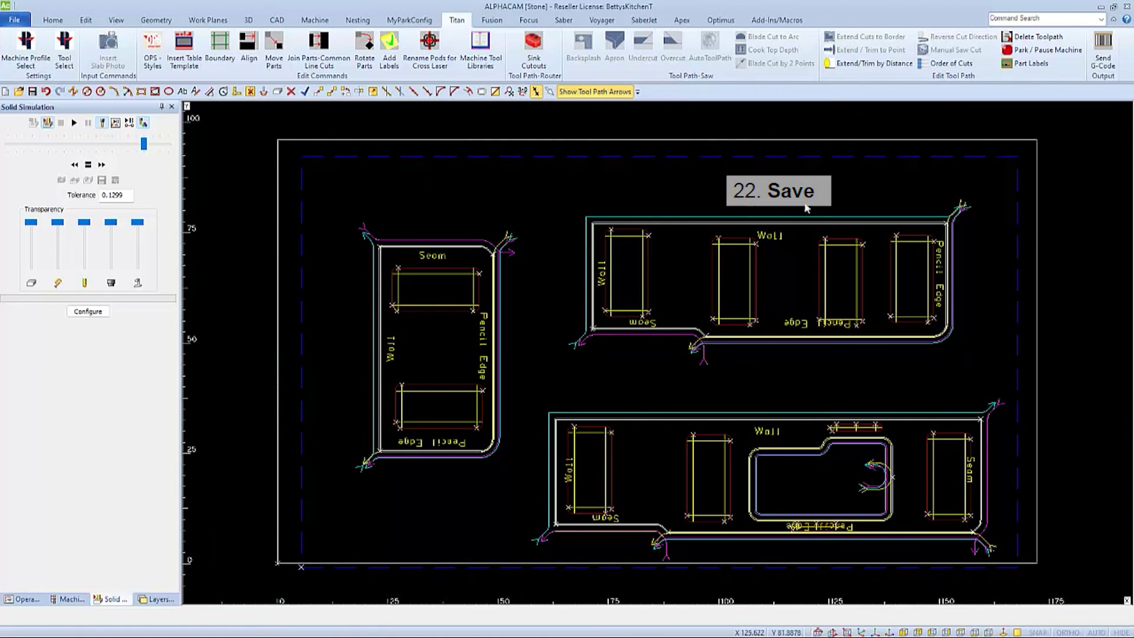
{"action": "left_click", "coordinate": [14, 20]}
{"action": "left_click", "coordinate": [29, 76]}
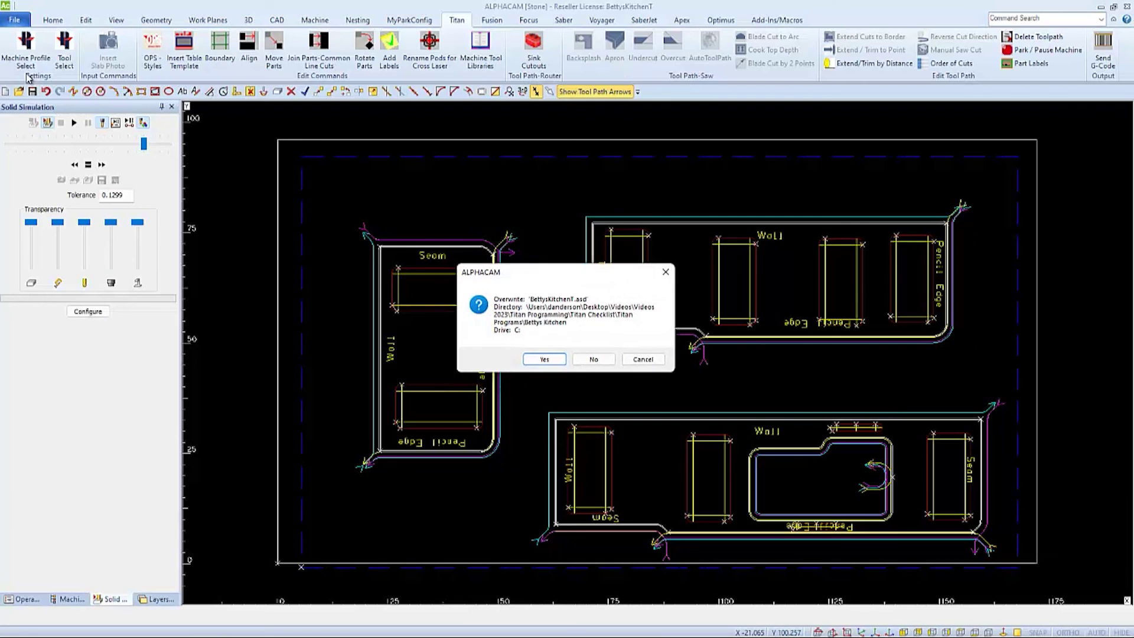
{"action": "left_click", "coordinate": [543, 357]}
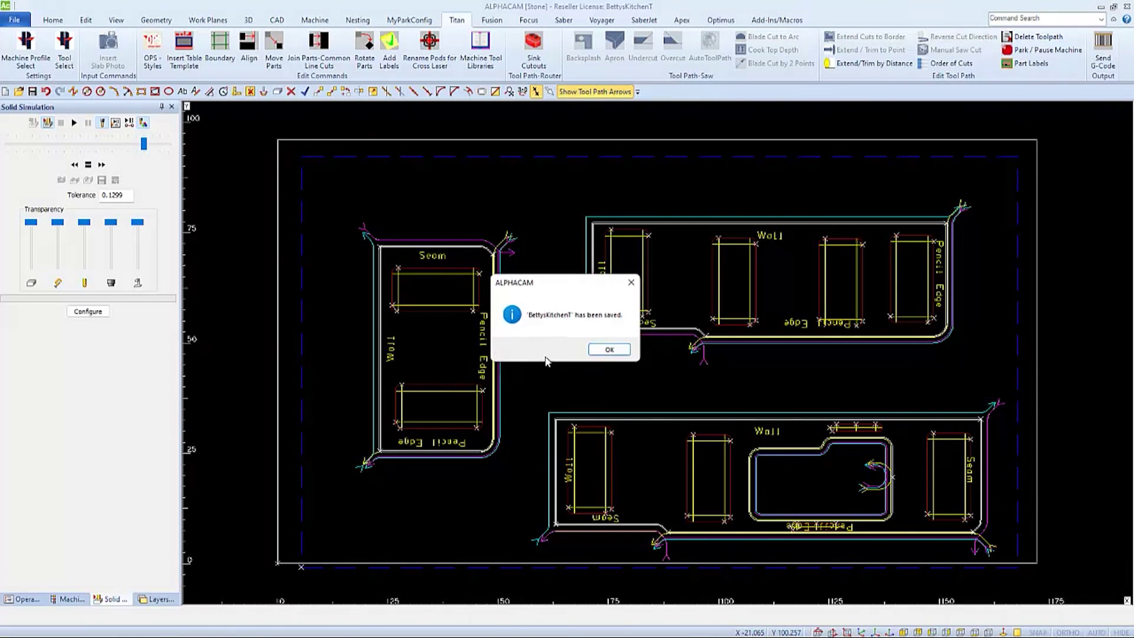
{"action": "left_click", "coordinate": [600, 353]}
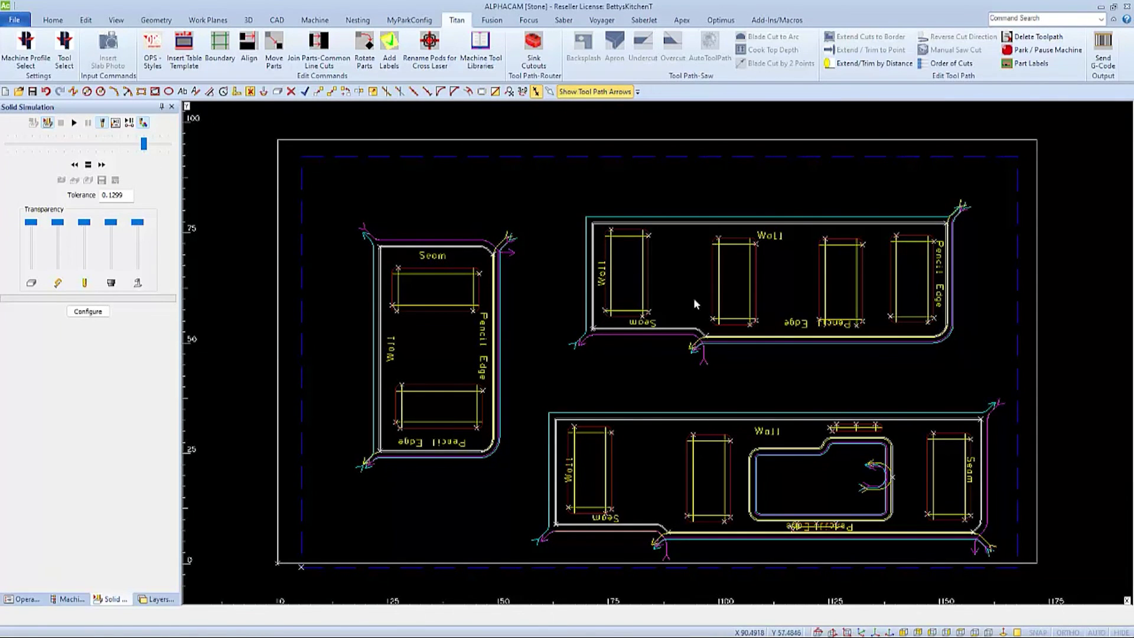
- Send the G-code with job note 'Info' and close the resulting BettysKitchenT PDF job sheet
{"action": "left_click", "coordinate": [1105, 45]}
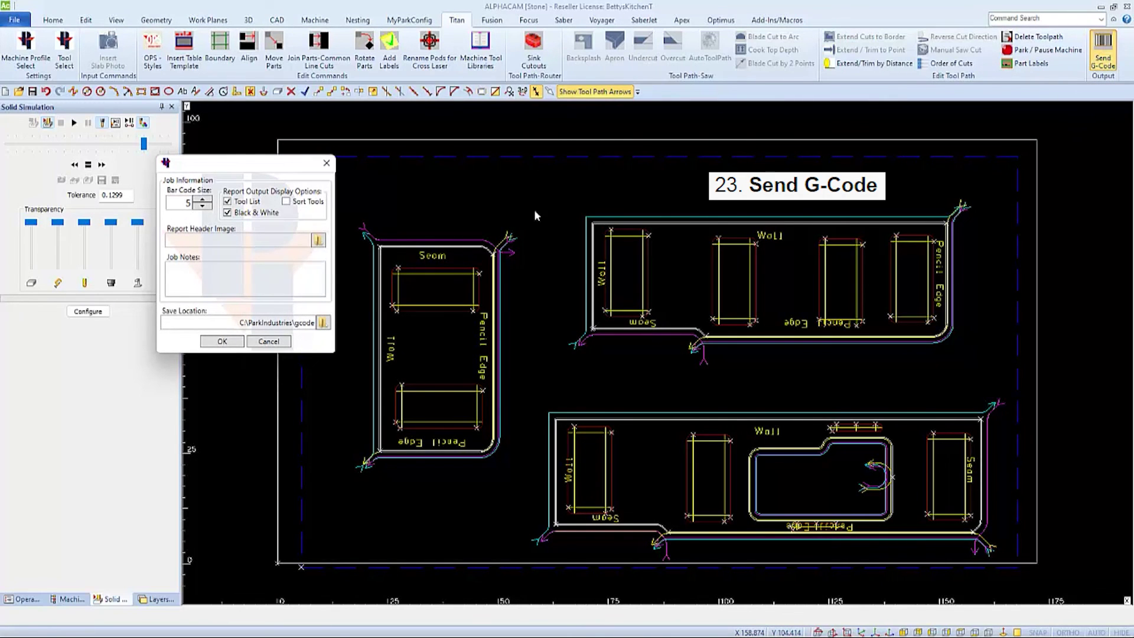
{"action": "left_click", "coordinate": [271, 266]}
{"action": "type", "text": "Information"}
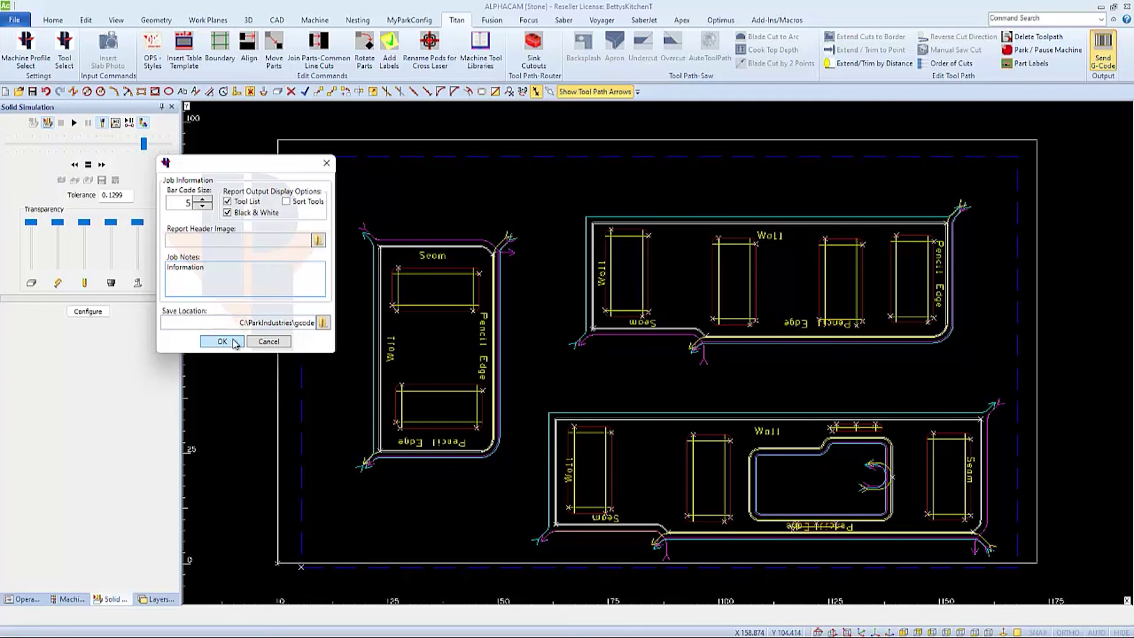
{"action": "left_click", "coordinate": [223, 342]}
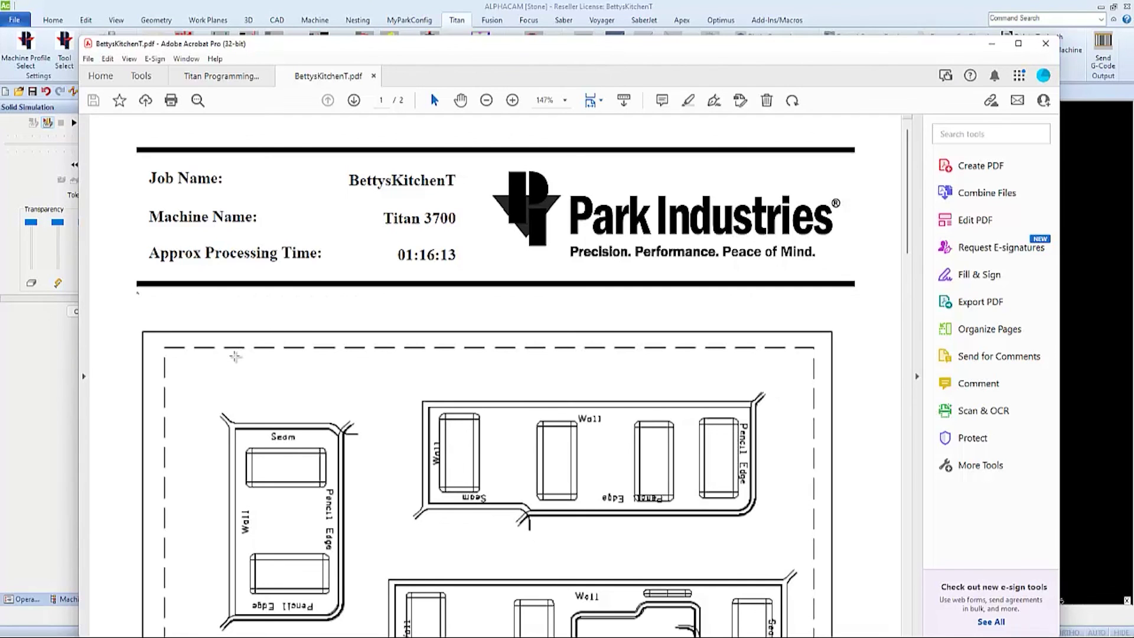
{"action": "left_click", "coordinate": [1045, 43]}
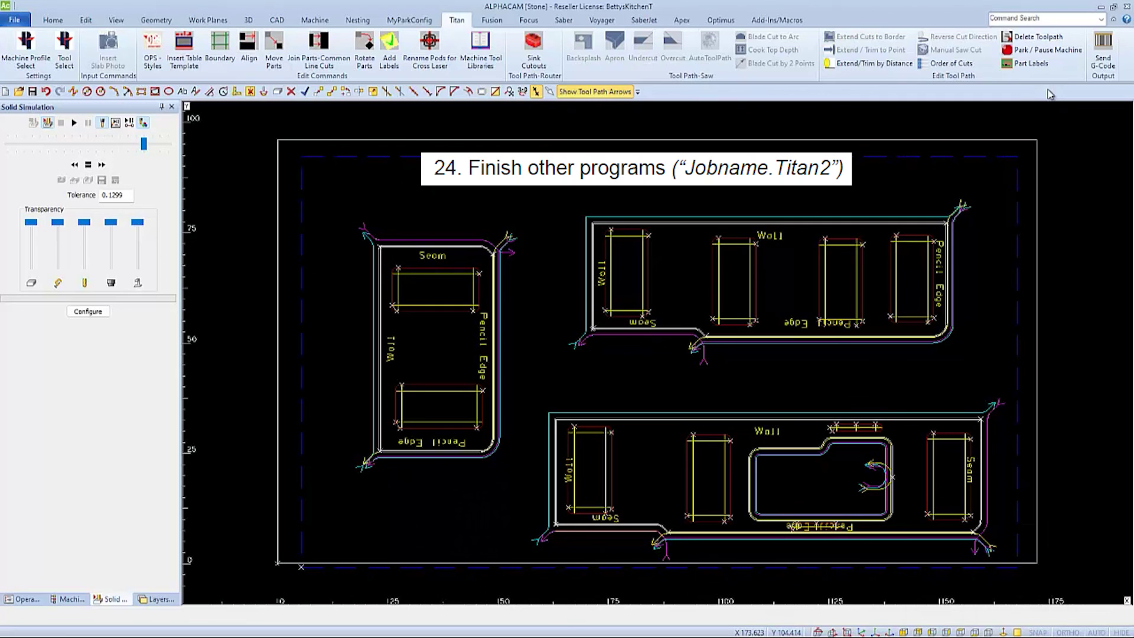